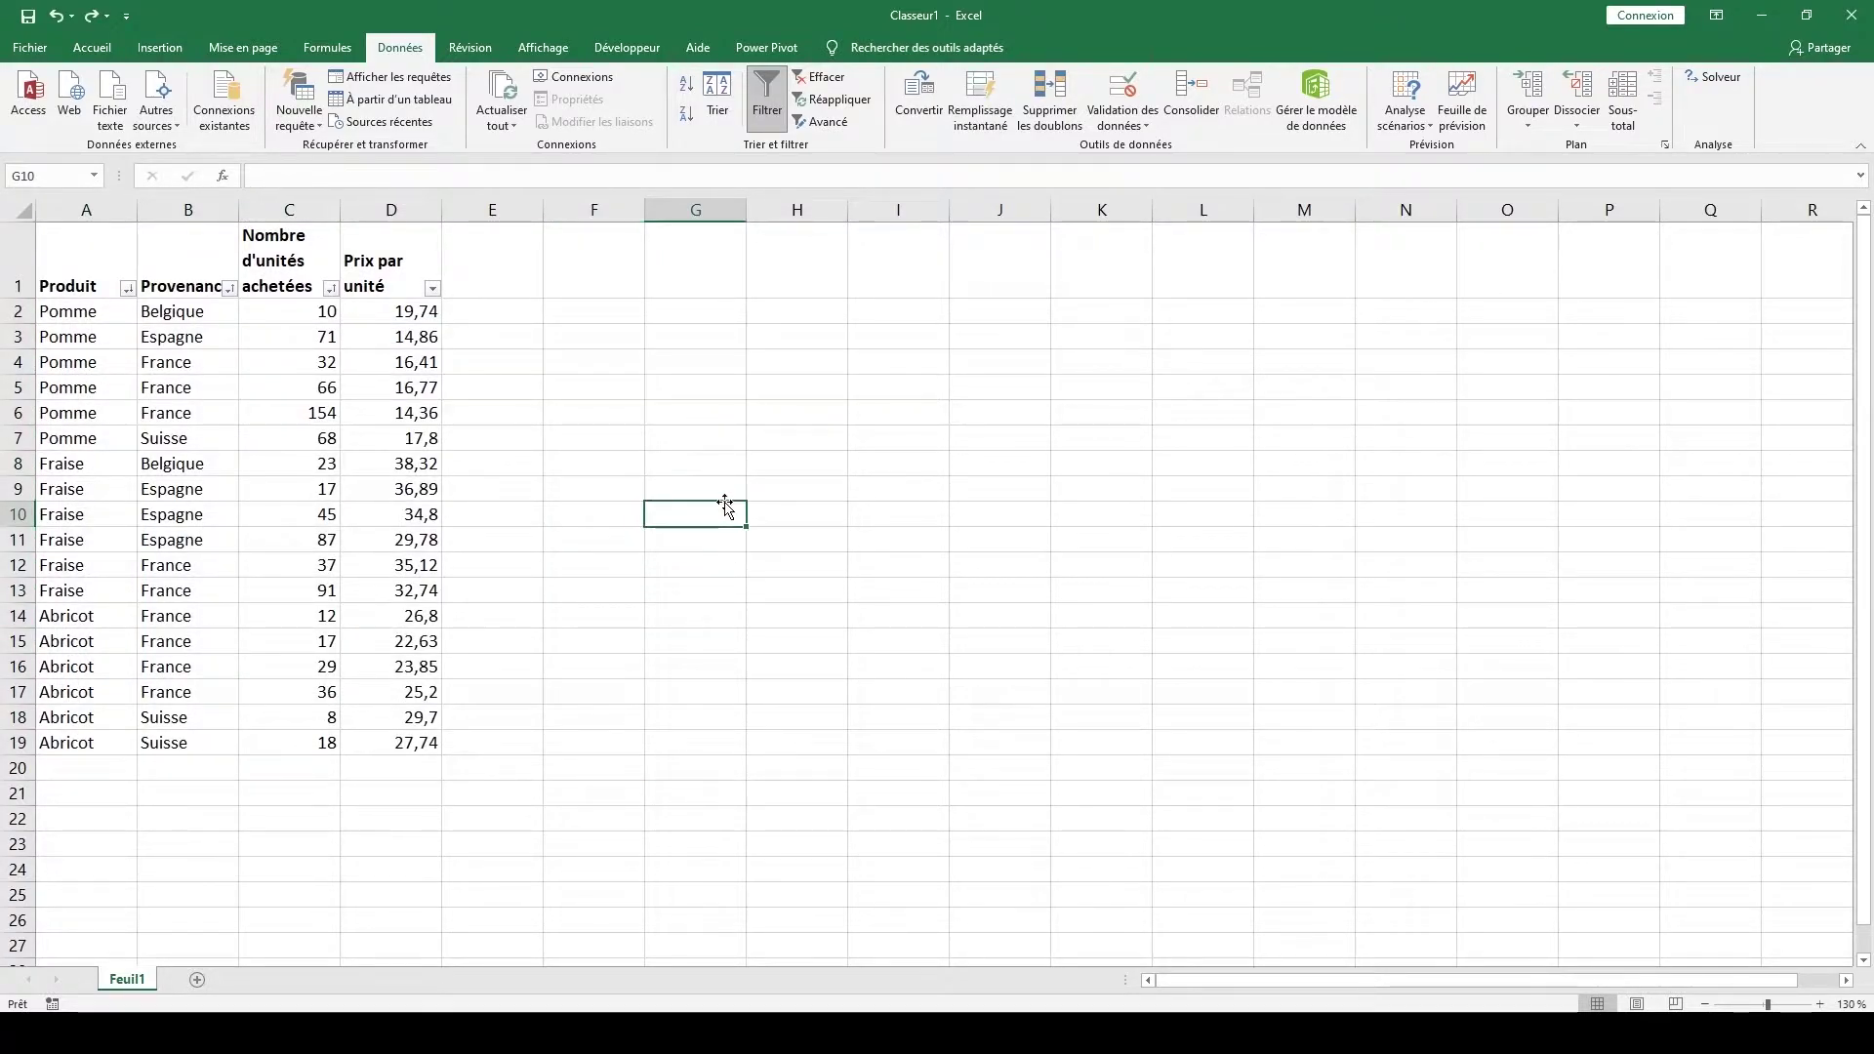
click(288, 210)
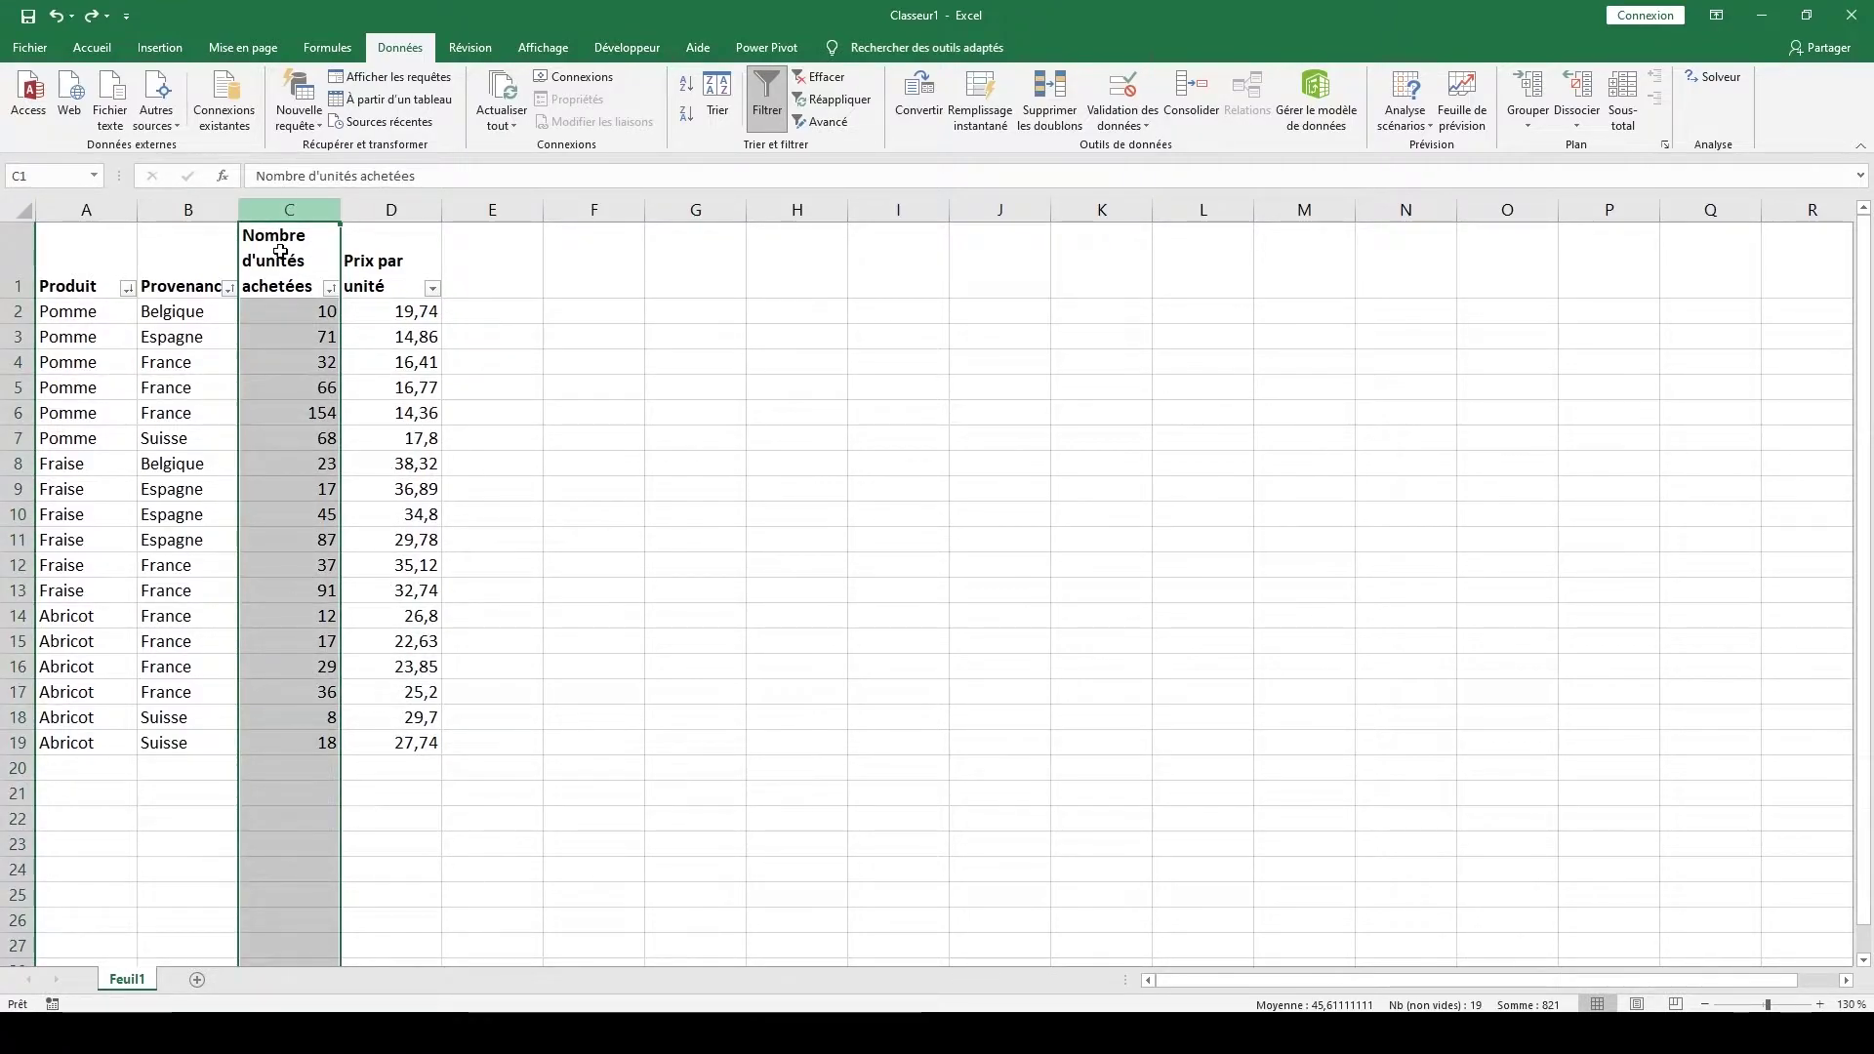
click(701, 506)
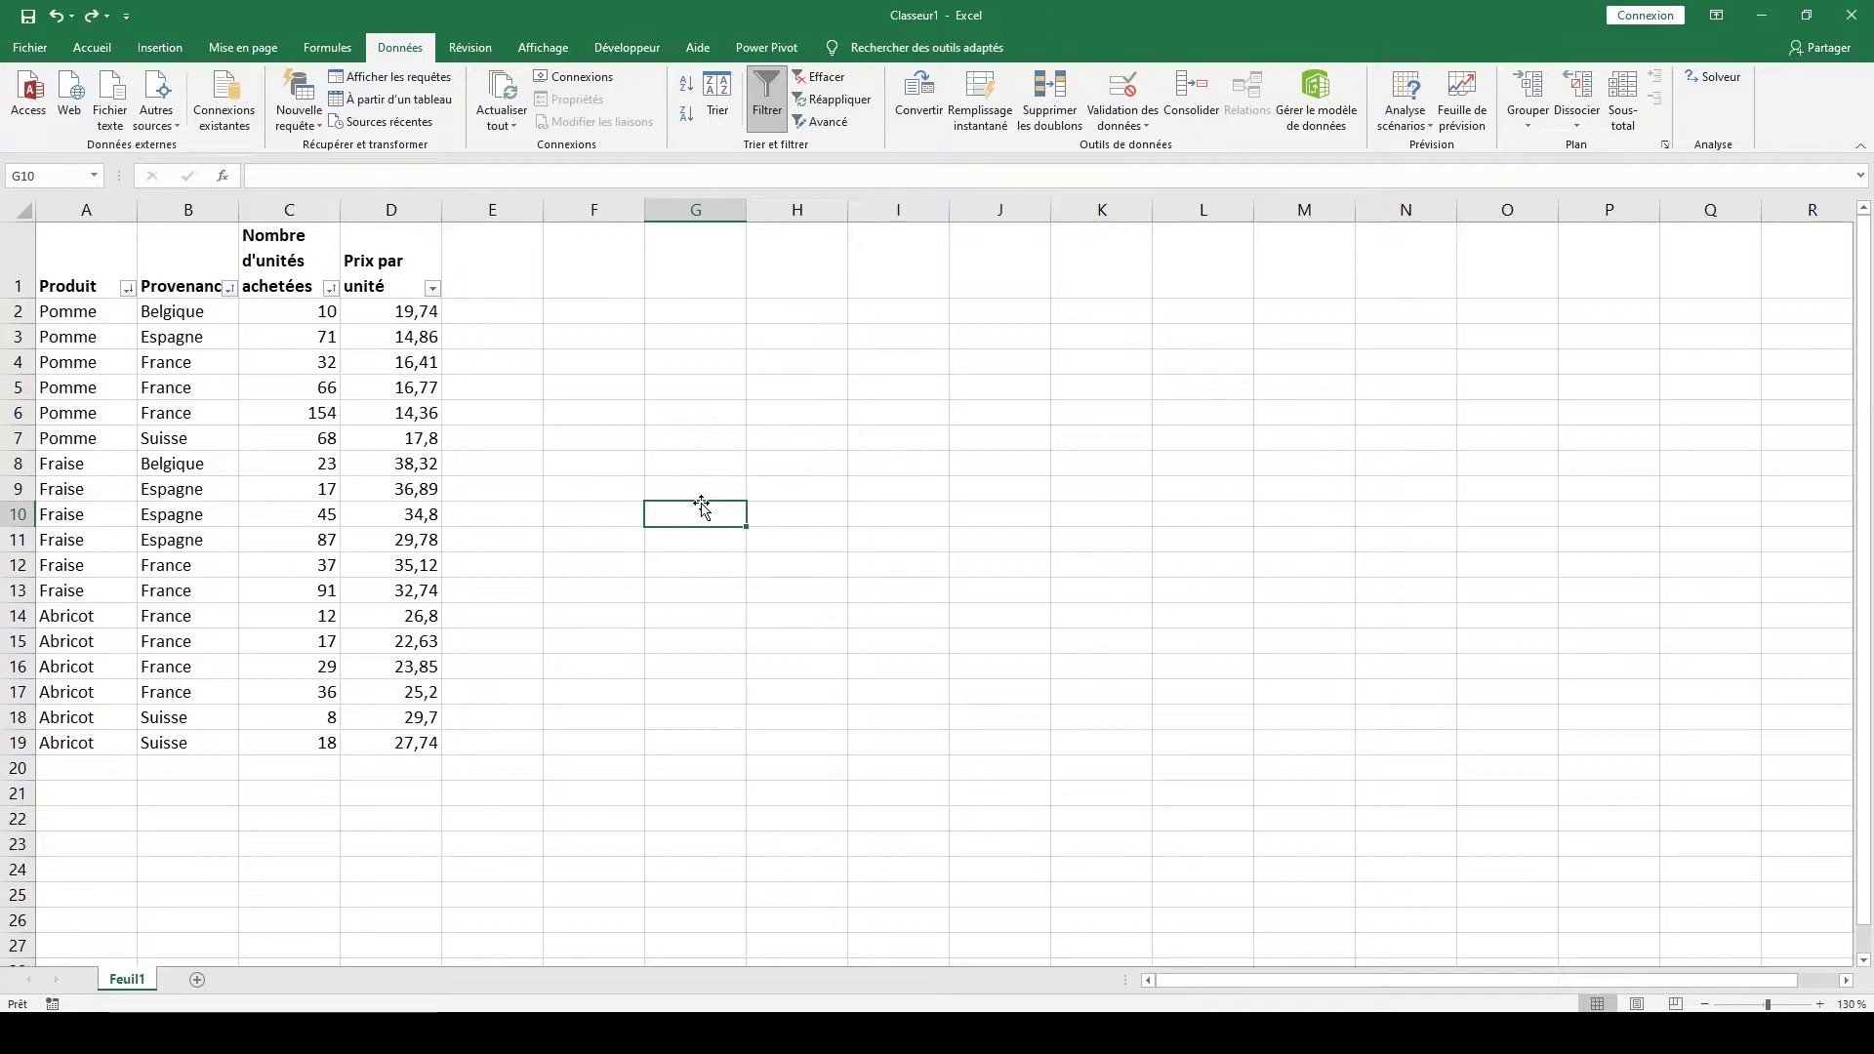
click(738, 466)
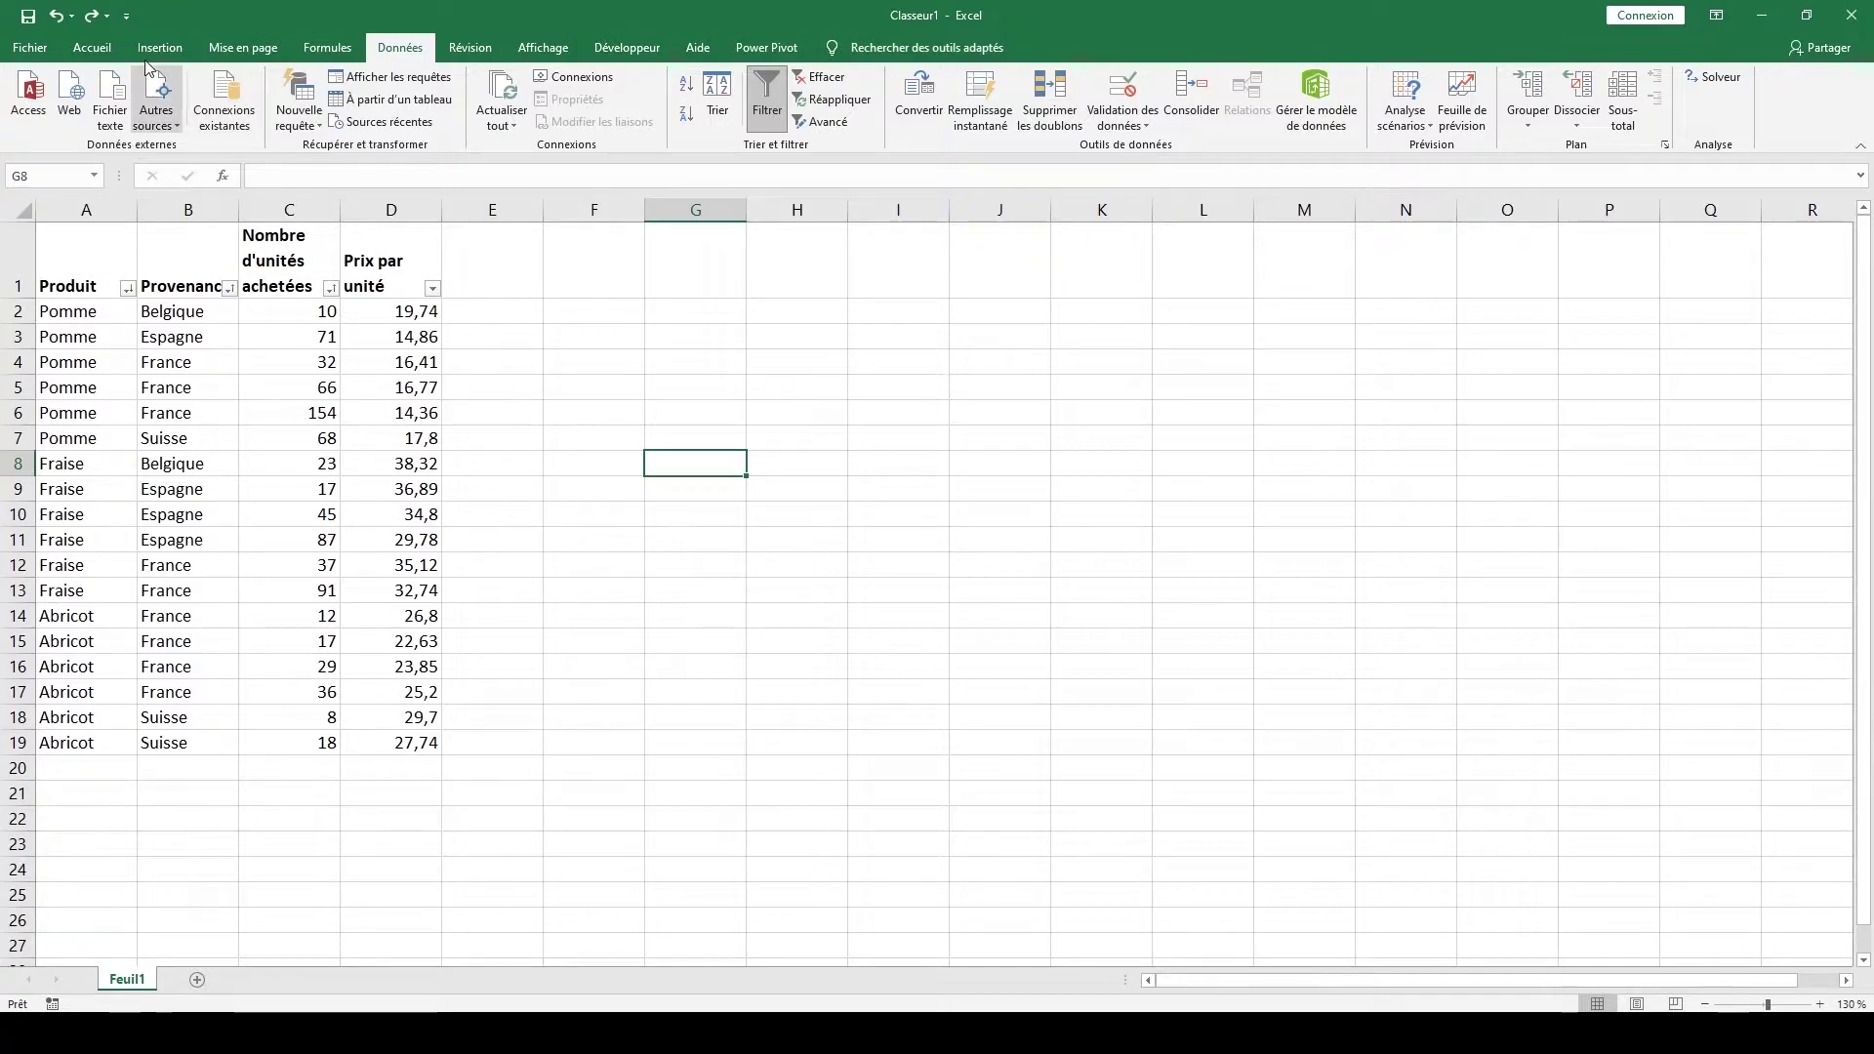
click(92, 47)
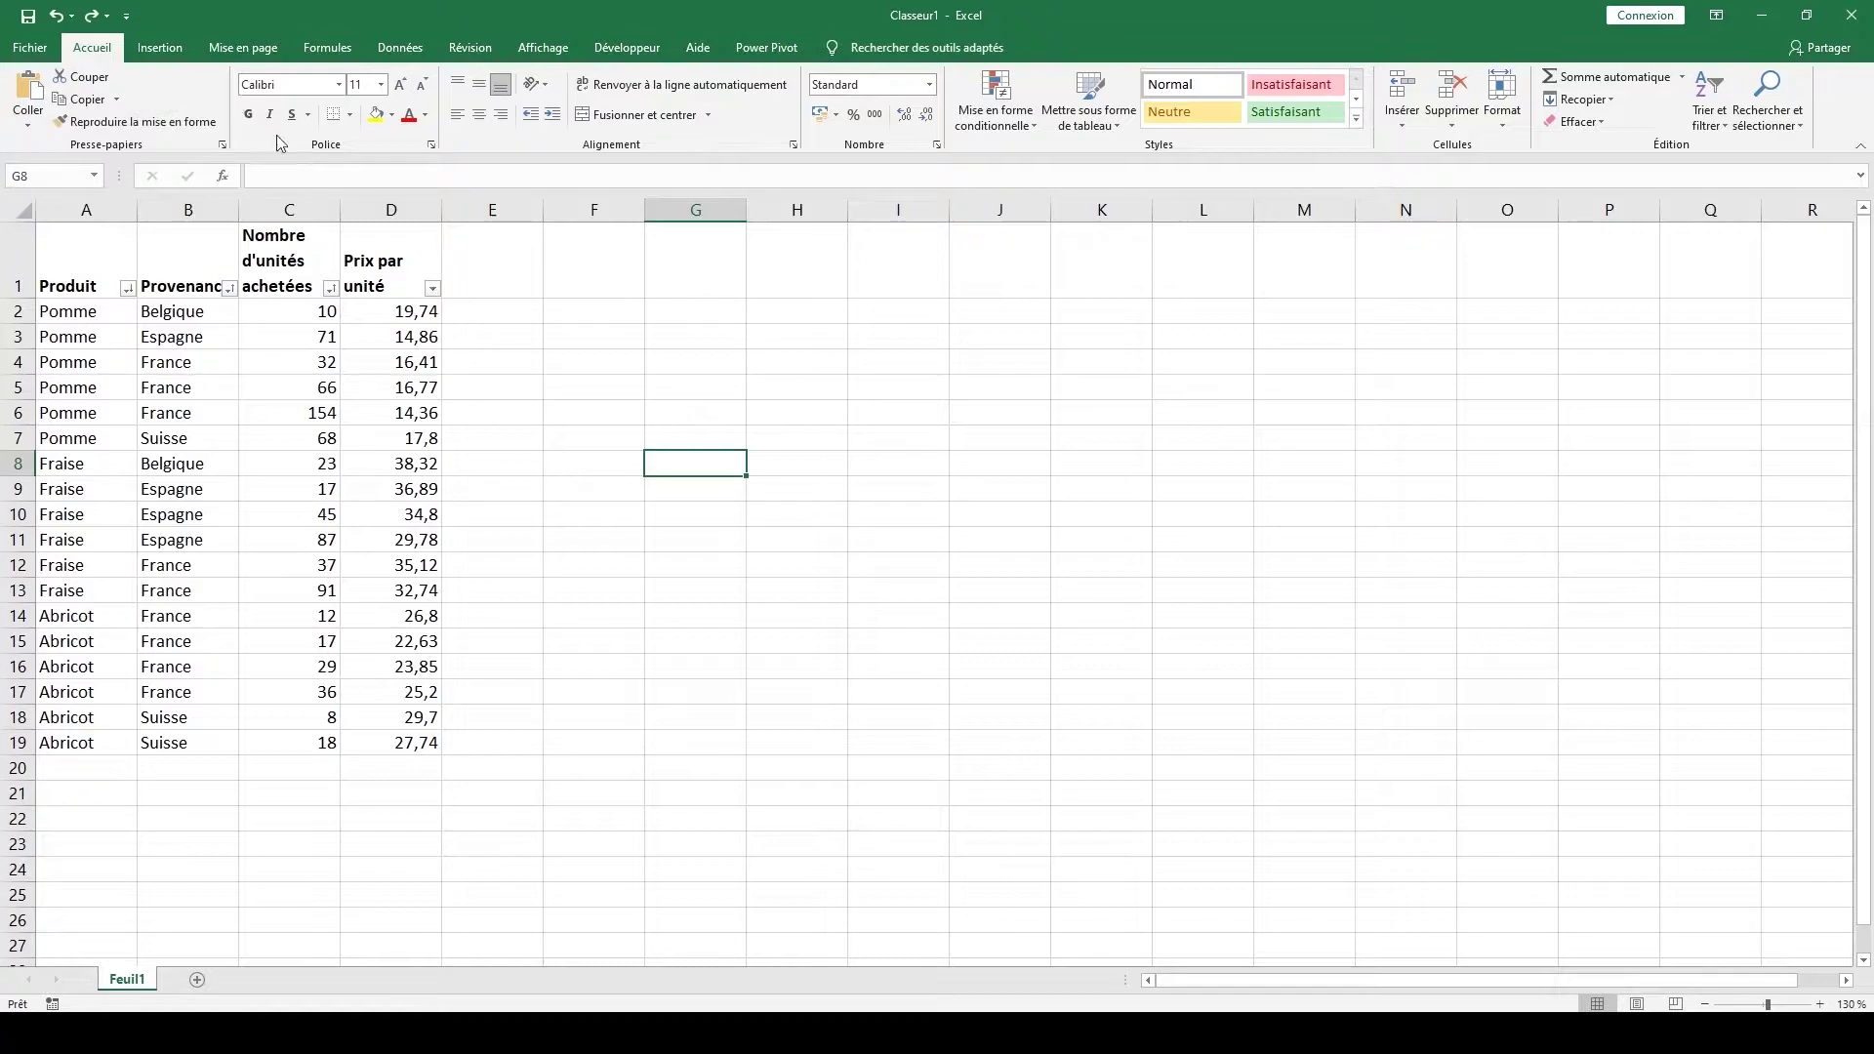
click(426, 115)
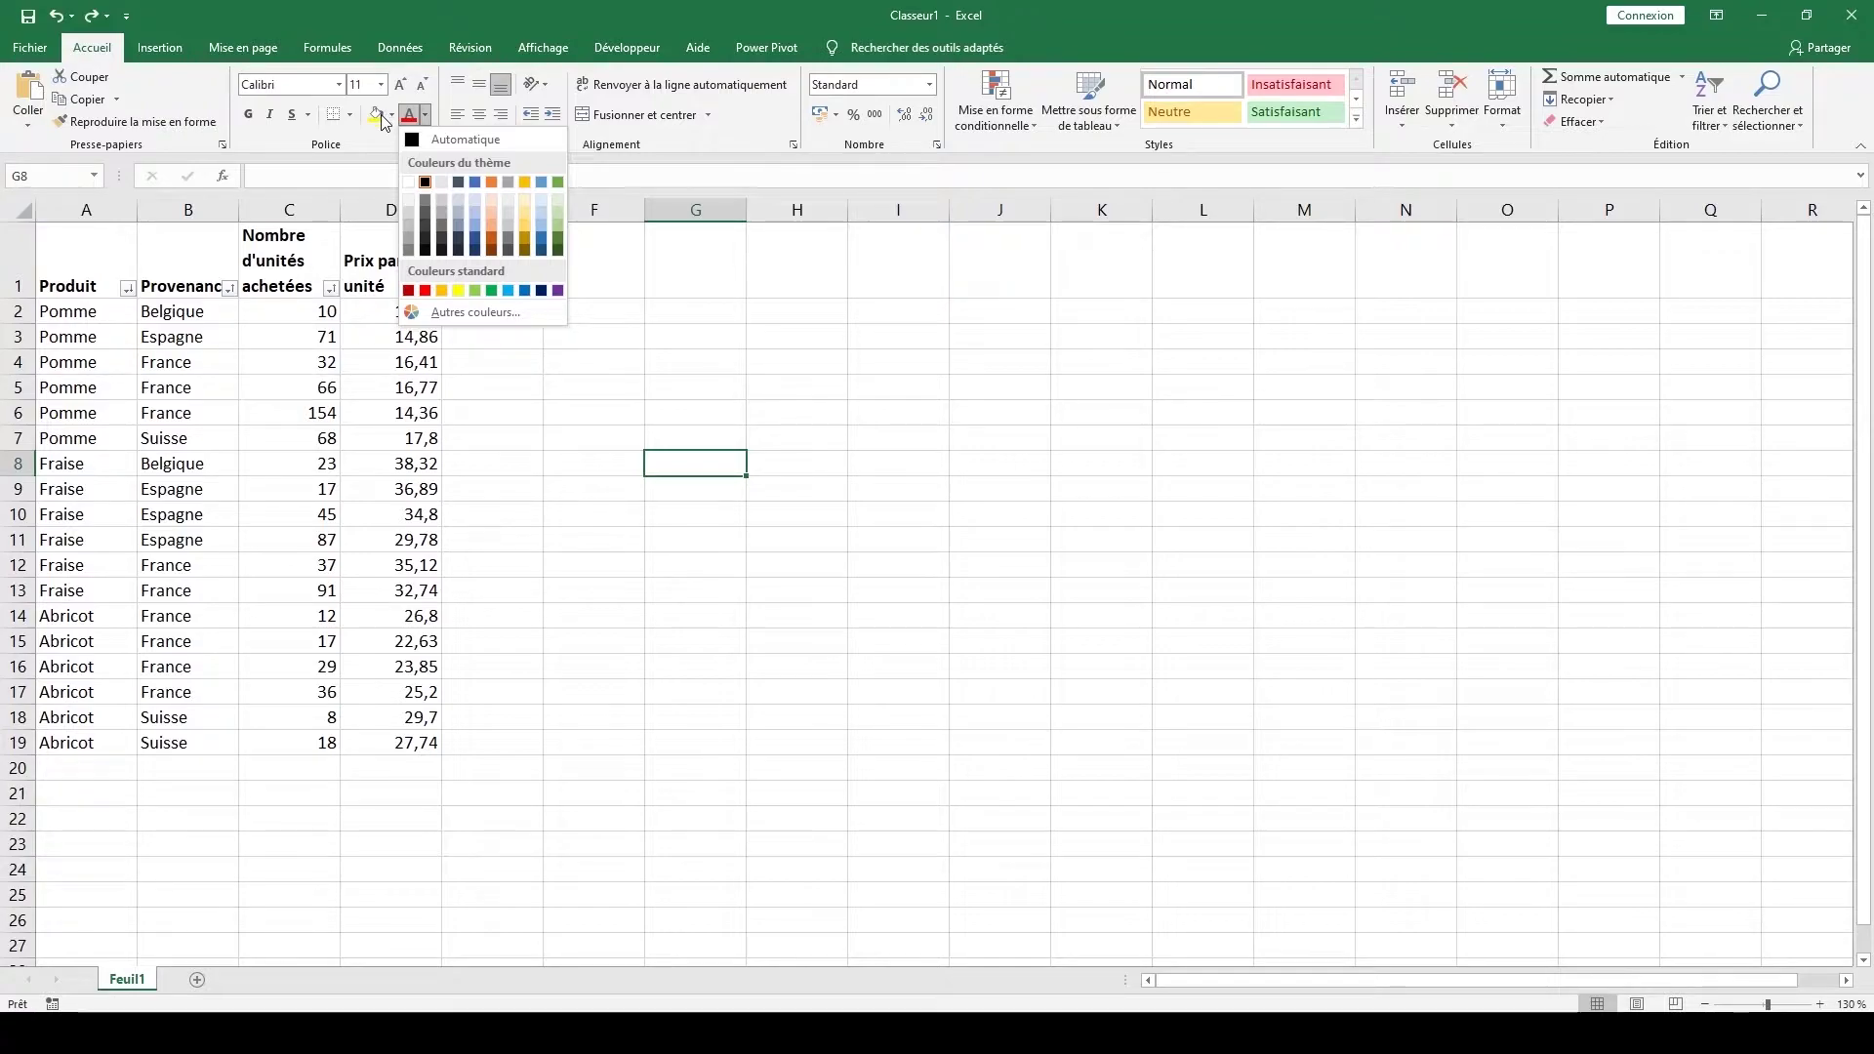
click(602, 329)
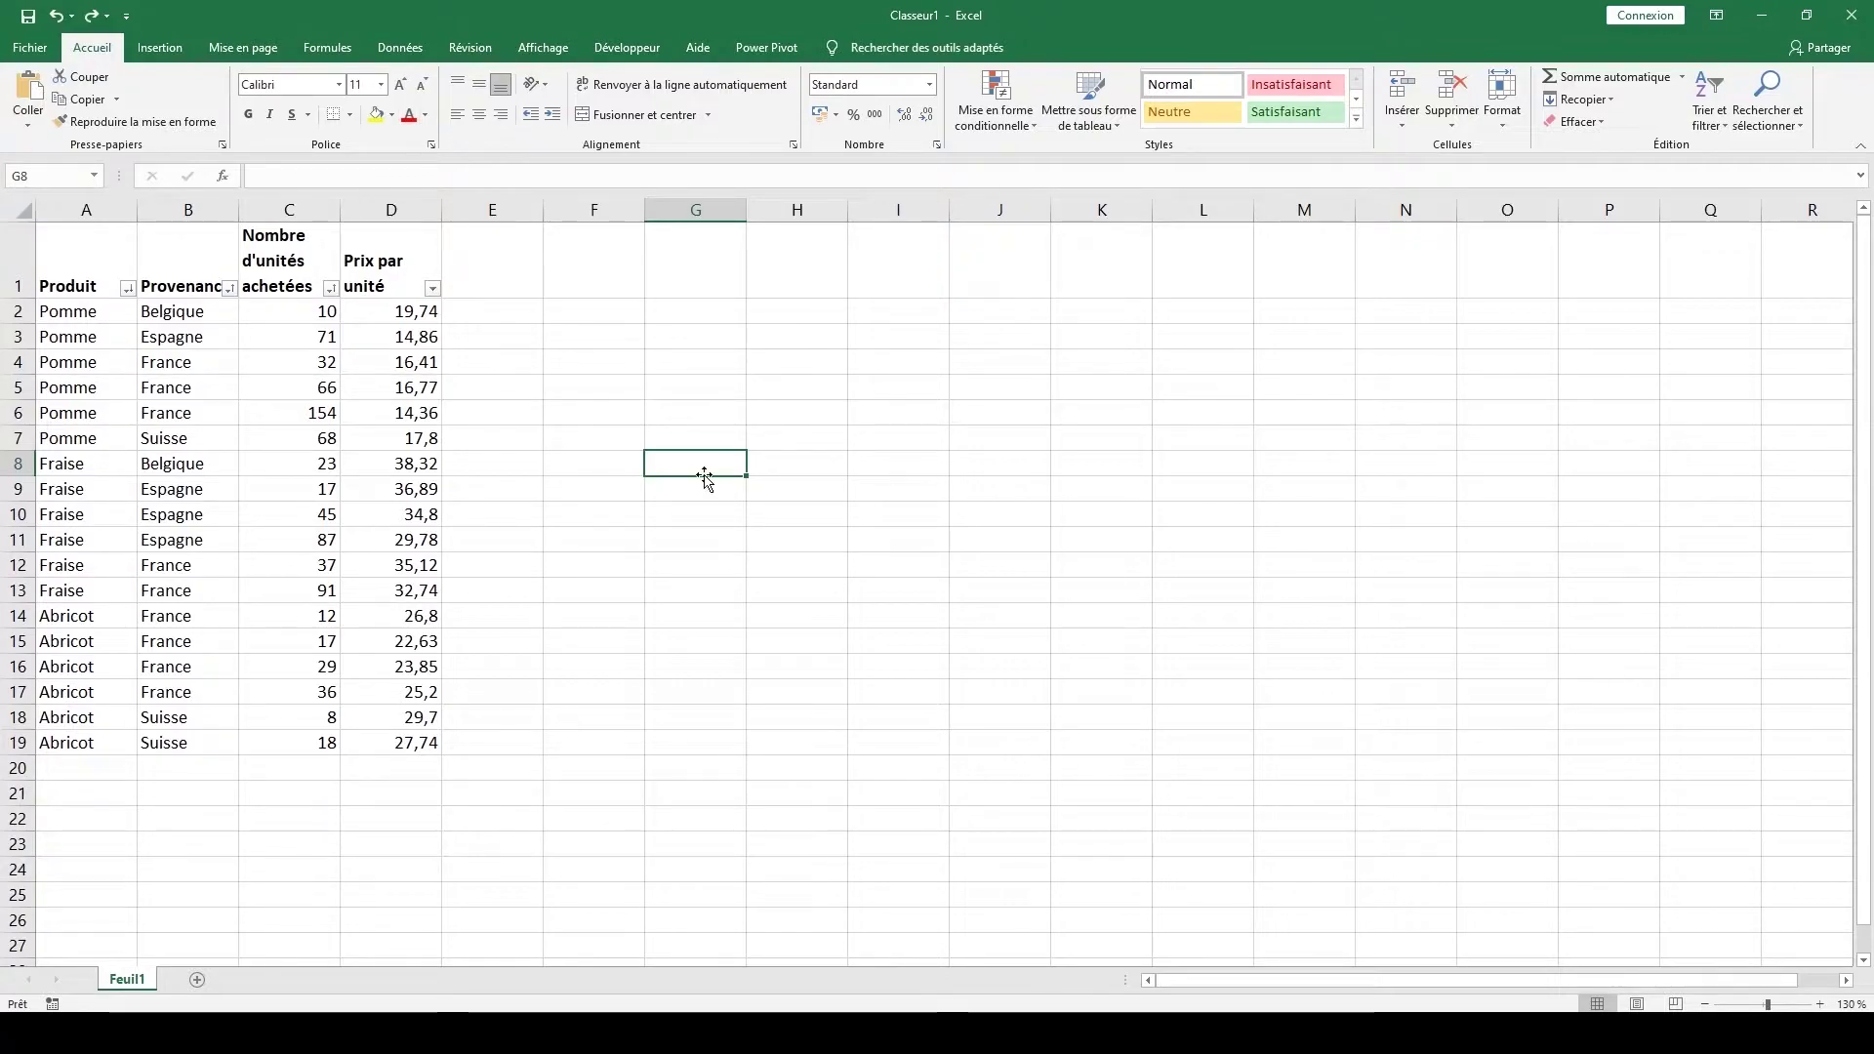
Start a new conditional formatting rule for column C with the type "Appliquer une mise en forme uniquement aux cellules qui contiennent".
click(305, 206)
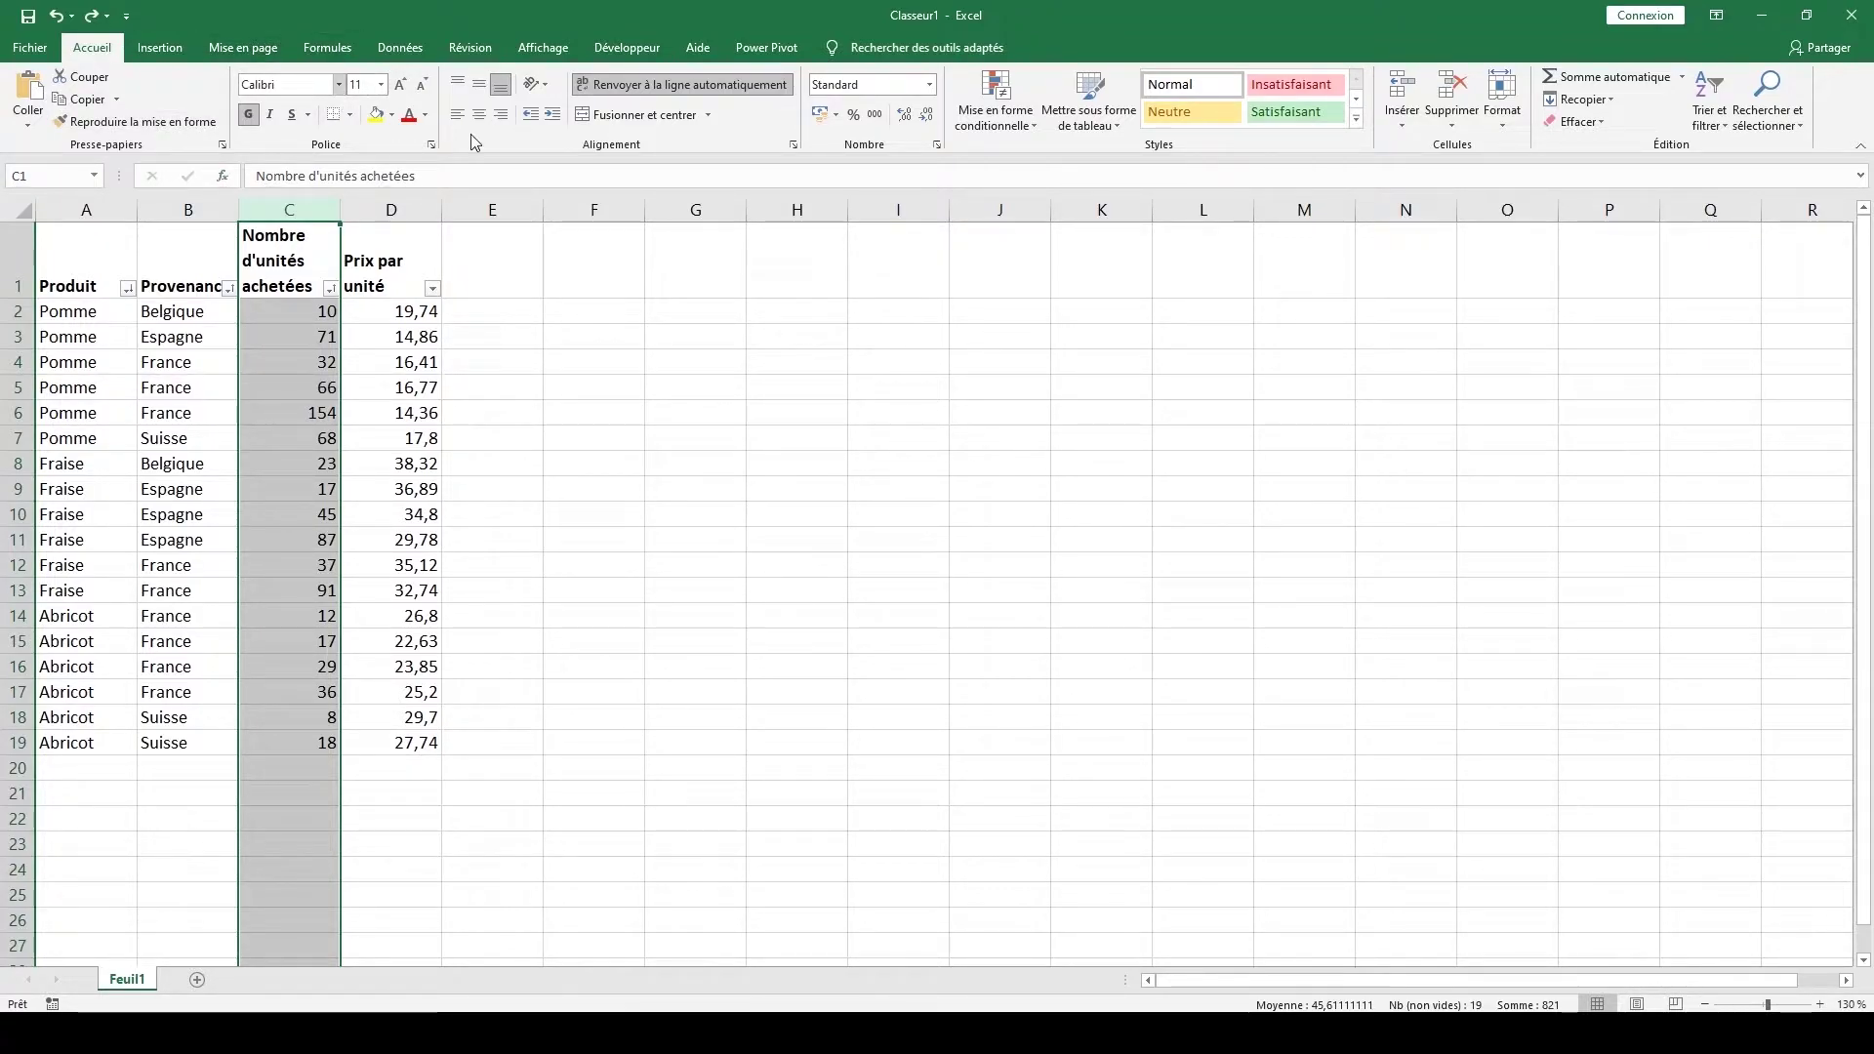
click(1006, 94)
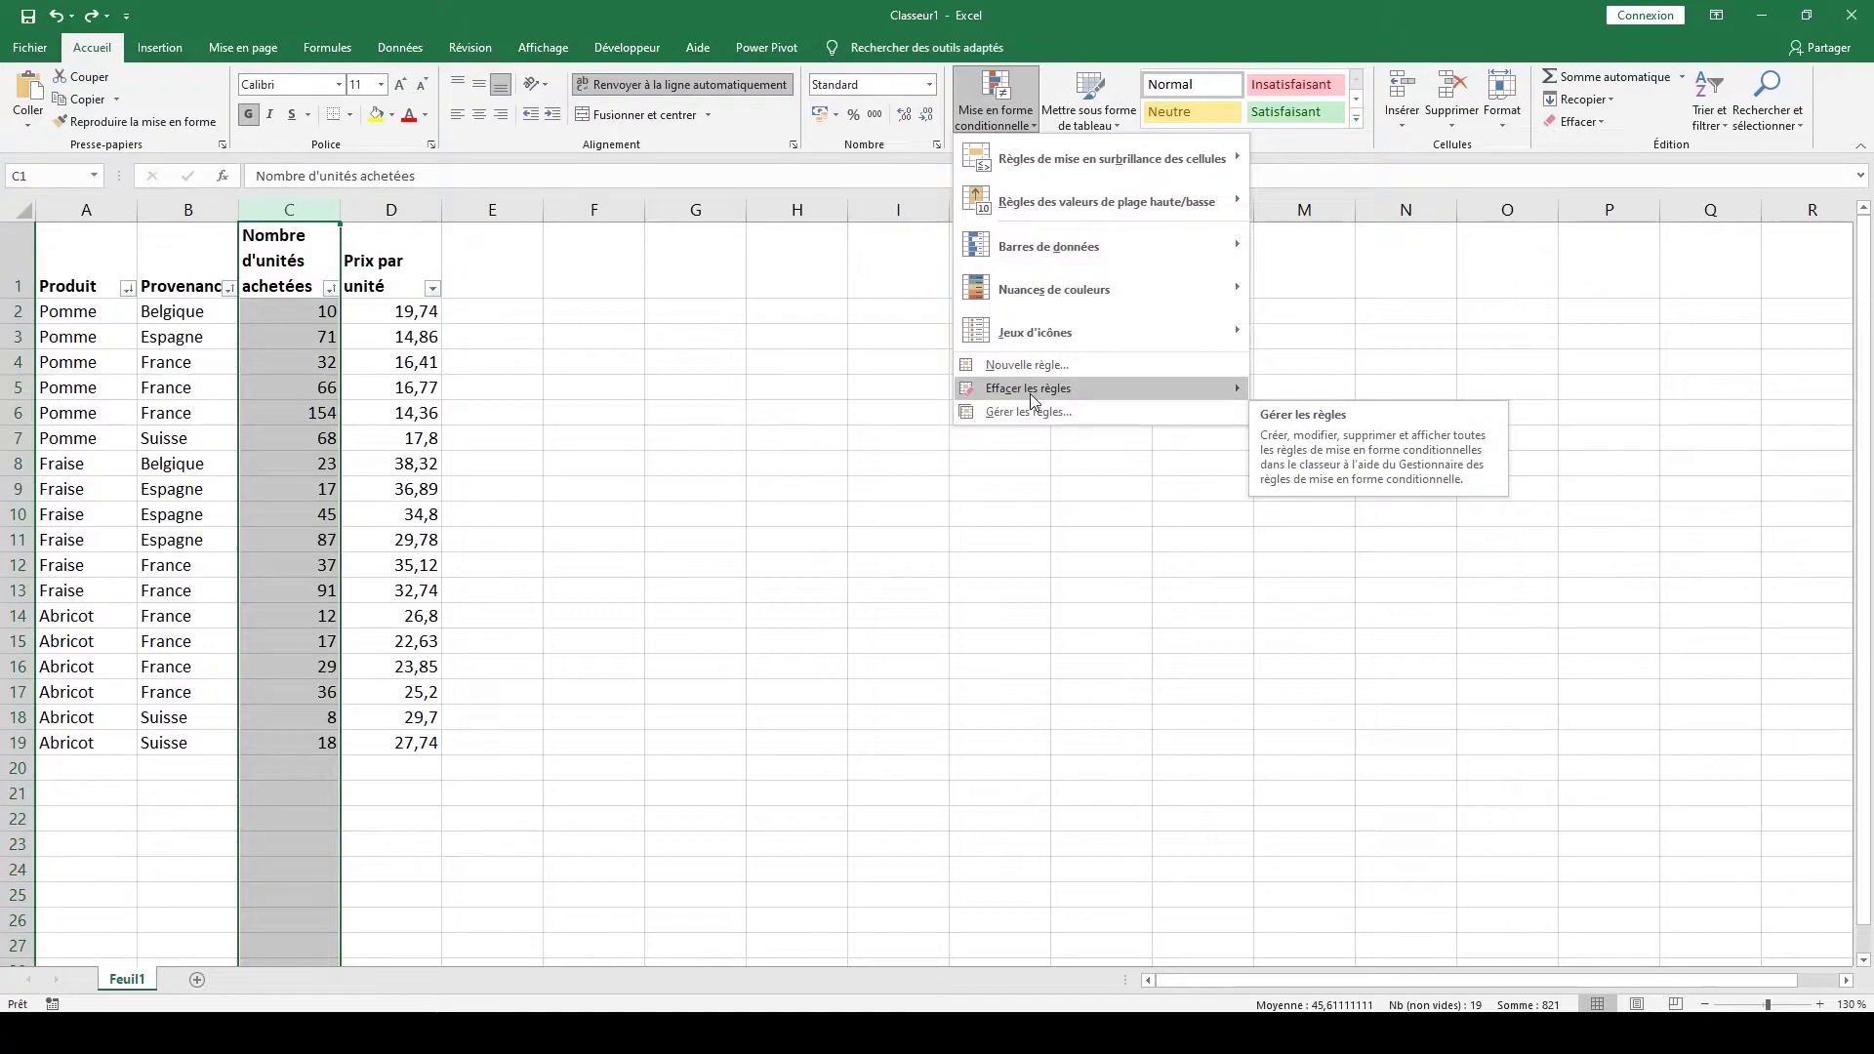
click(1029, 367)
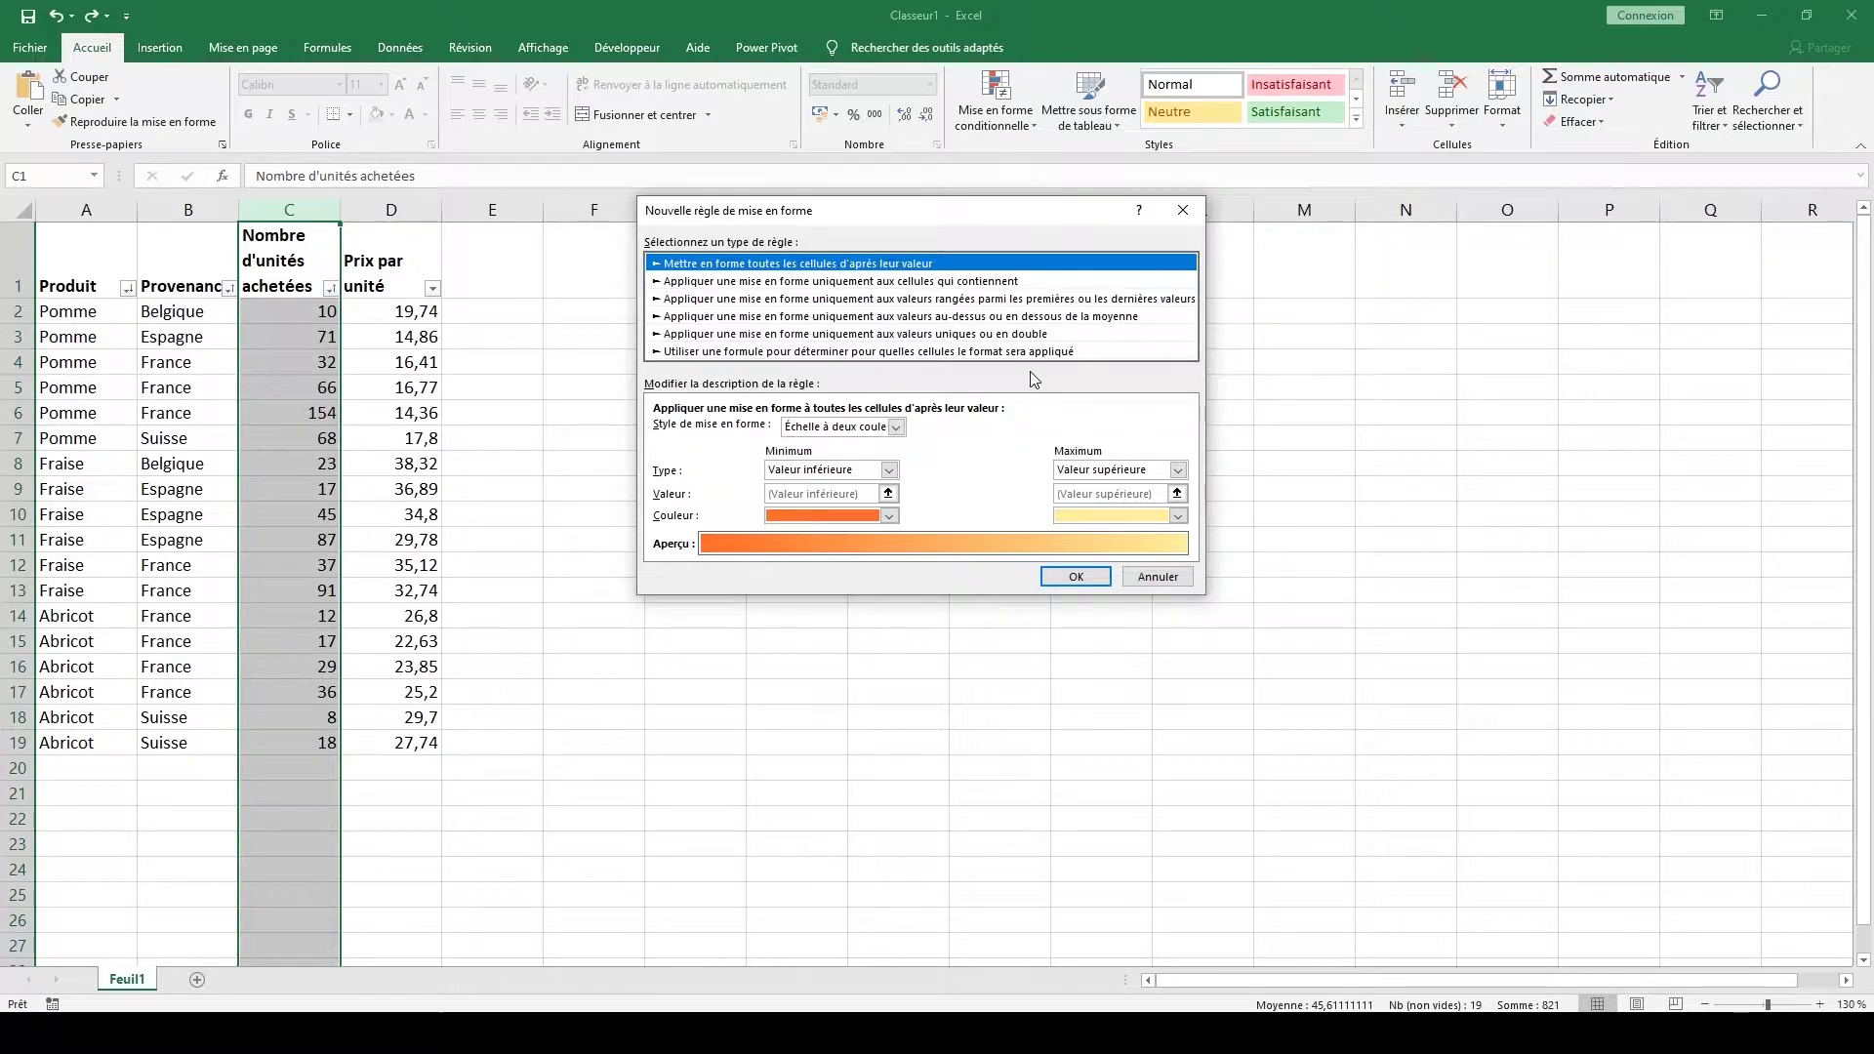
click(995, 282)
Set the rule's condition to "Valeur de la cellule" "comprise entre" 15 and 20.
click(772, 431)
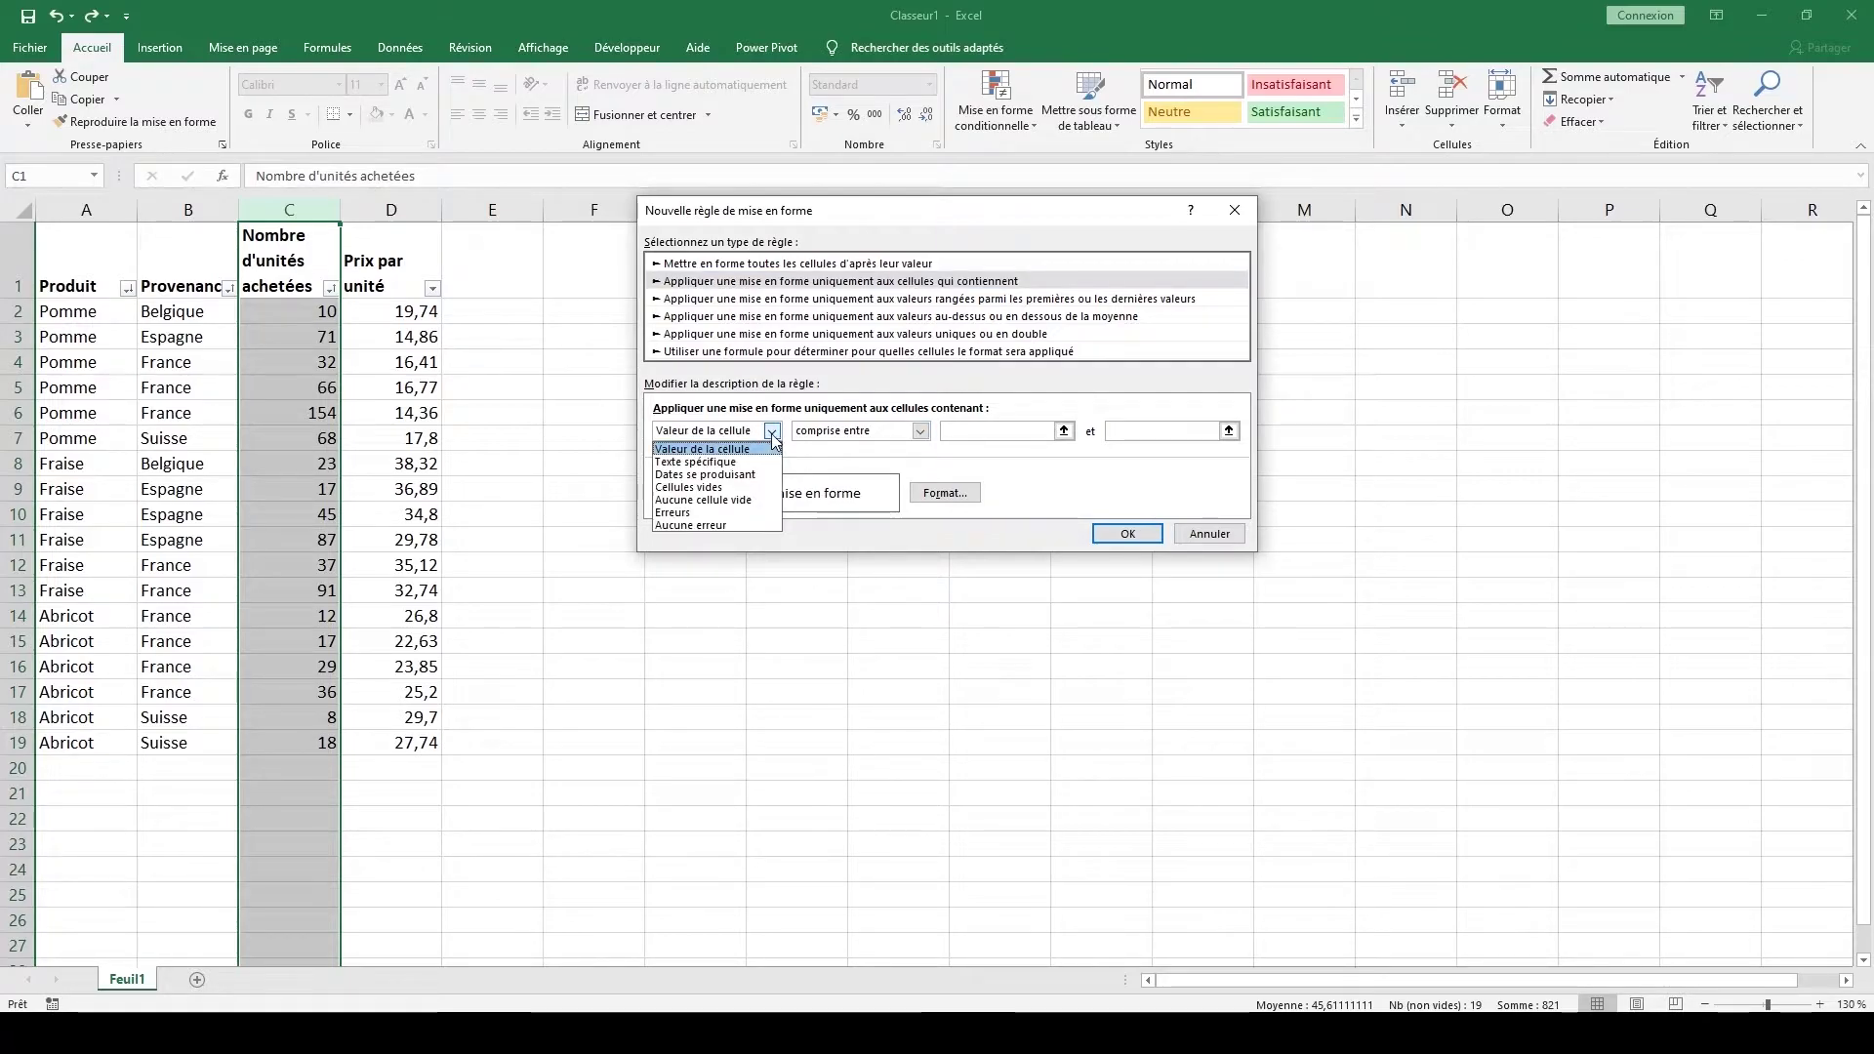
click(771, 442)
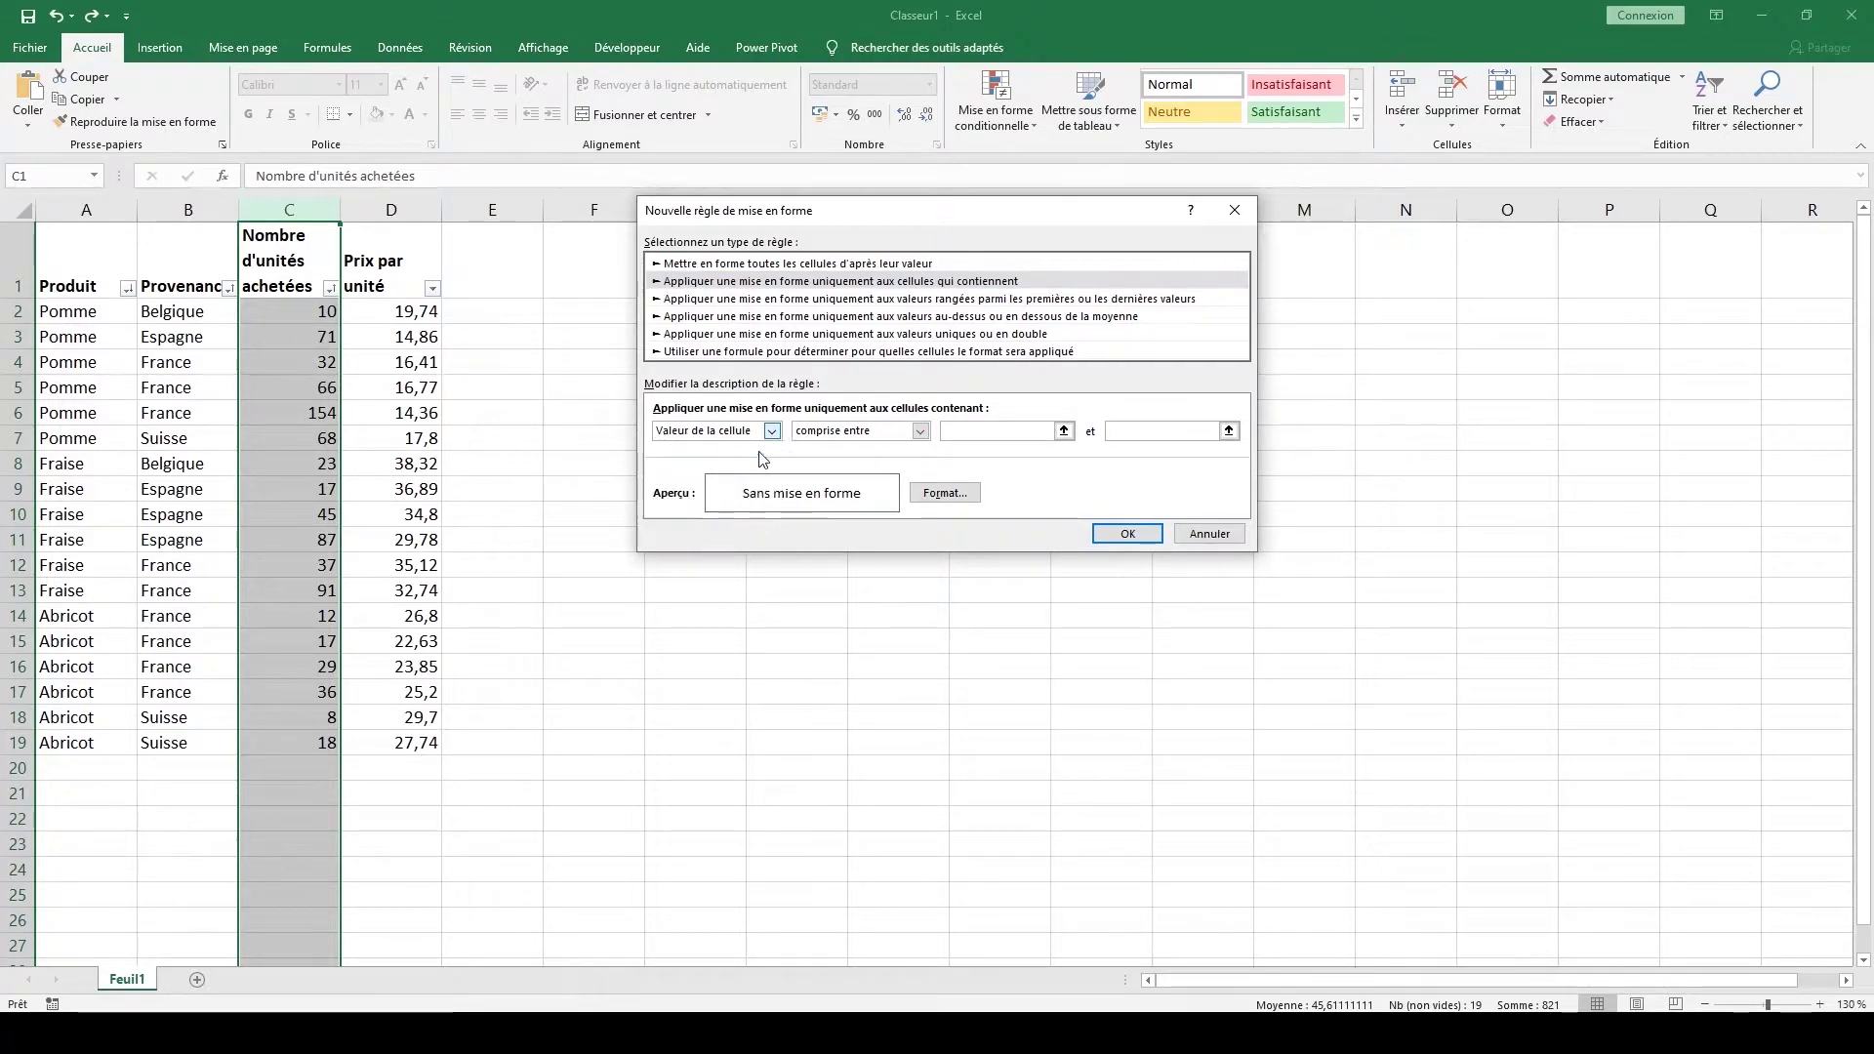
click(857, 431)
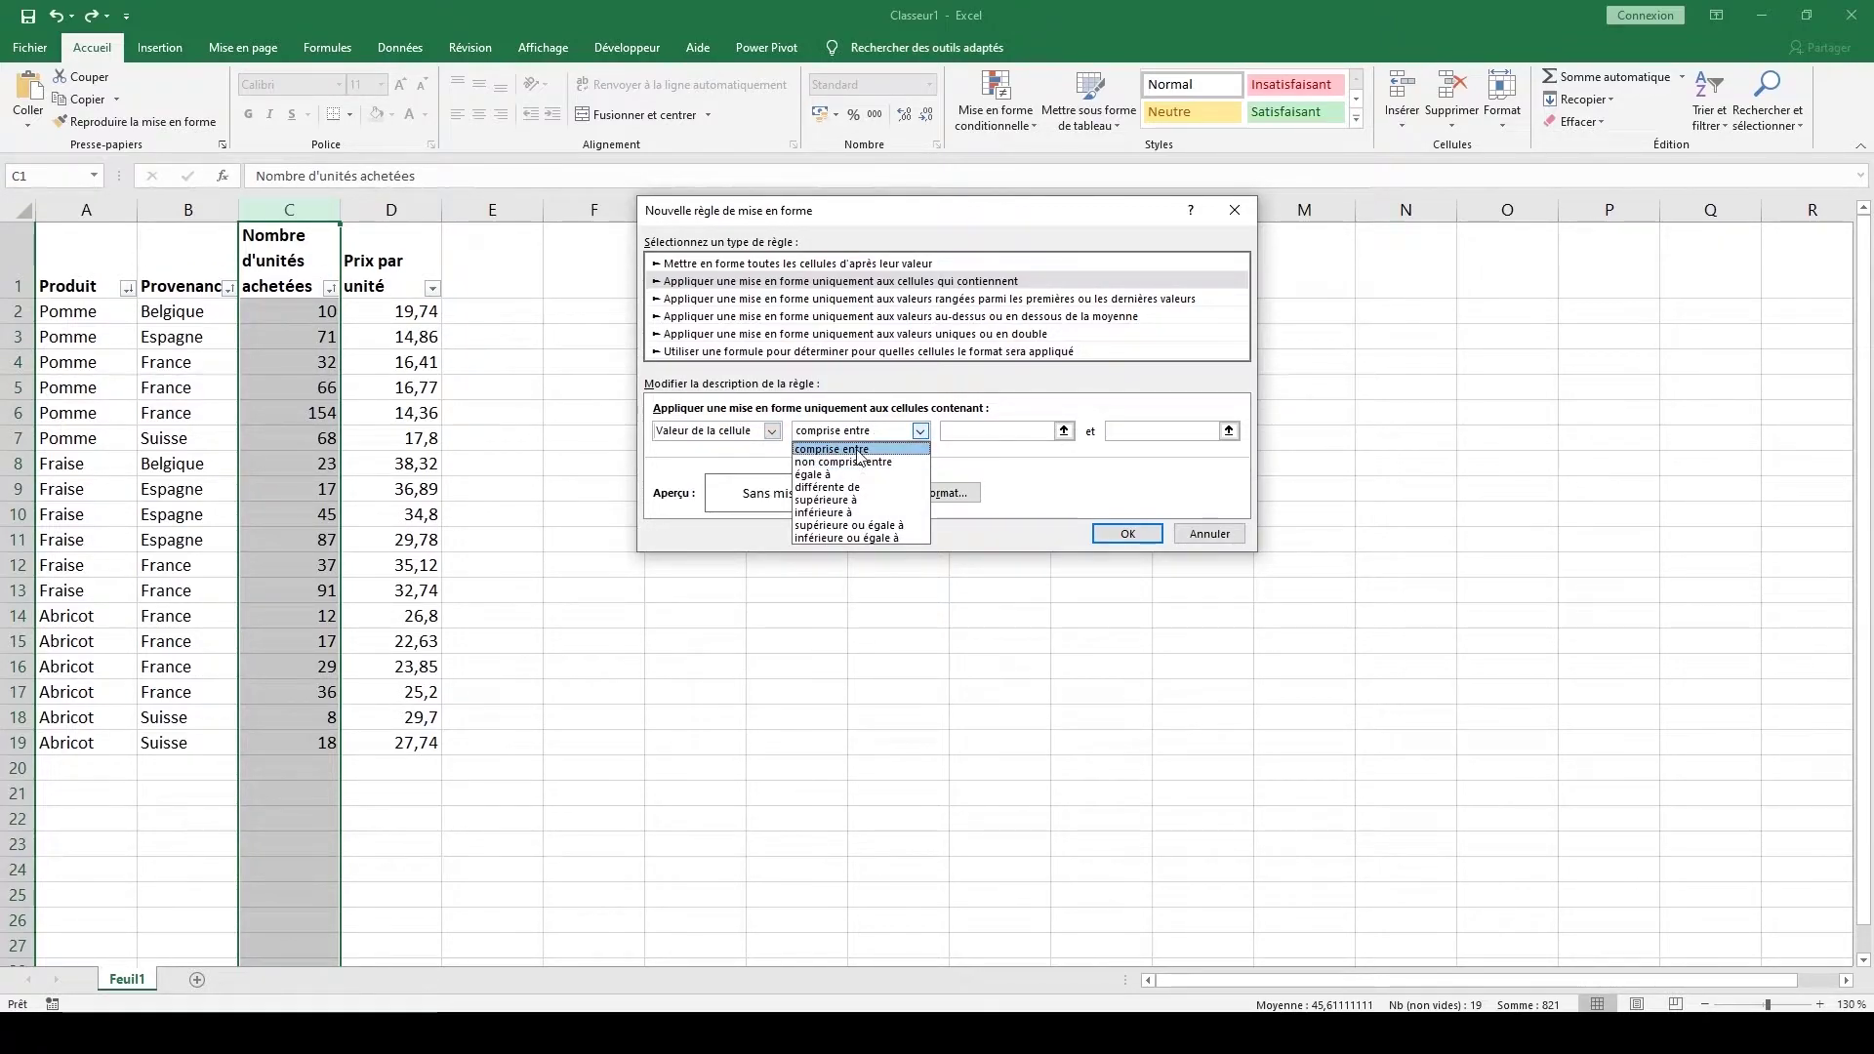
click(859, 450)
click(978, 432)
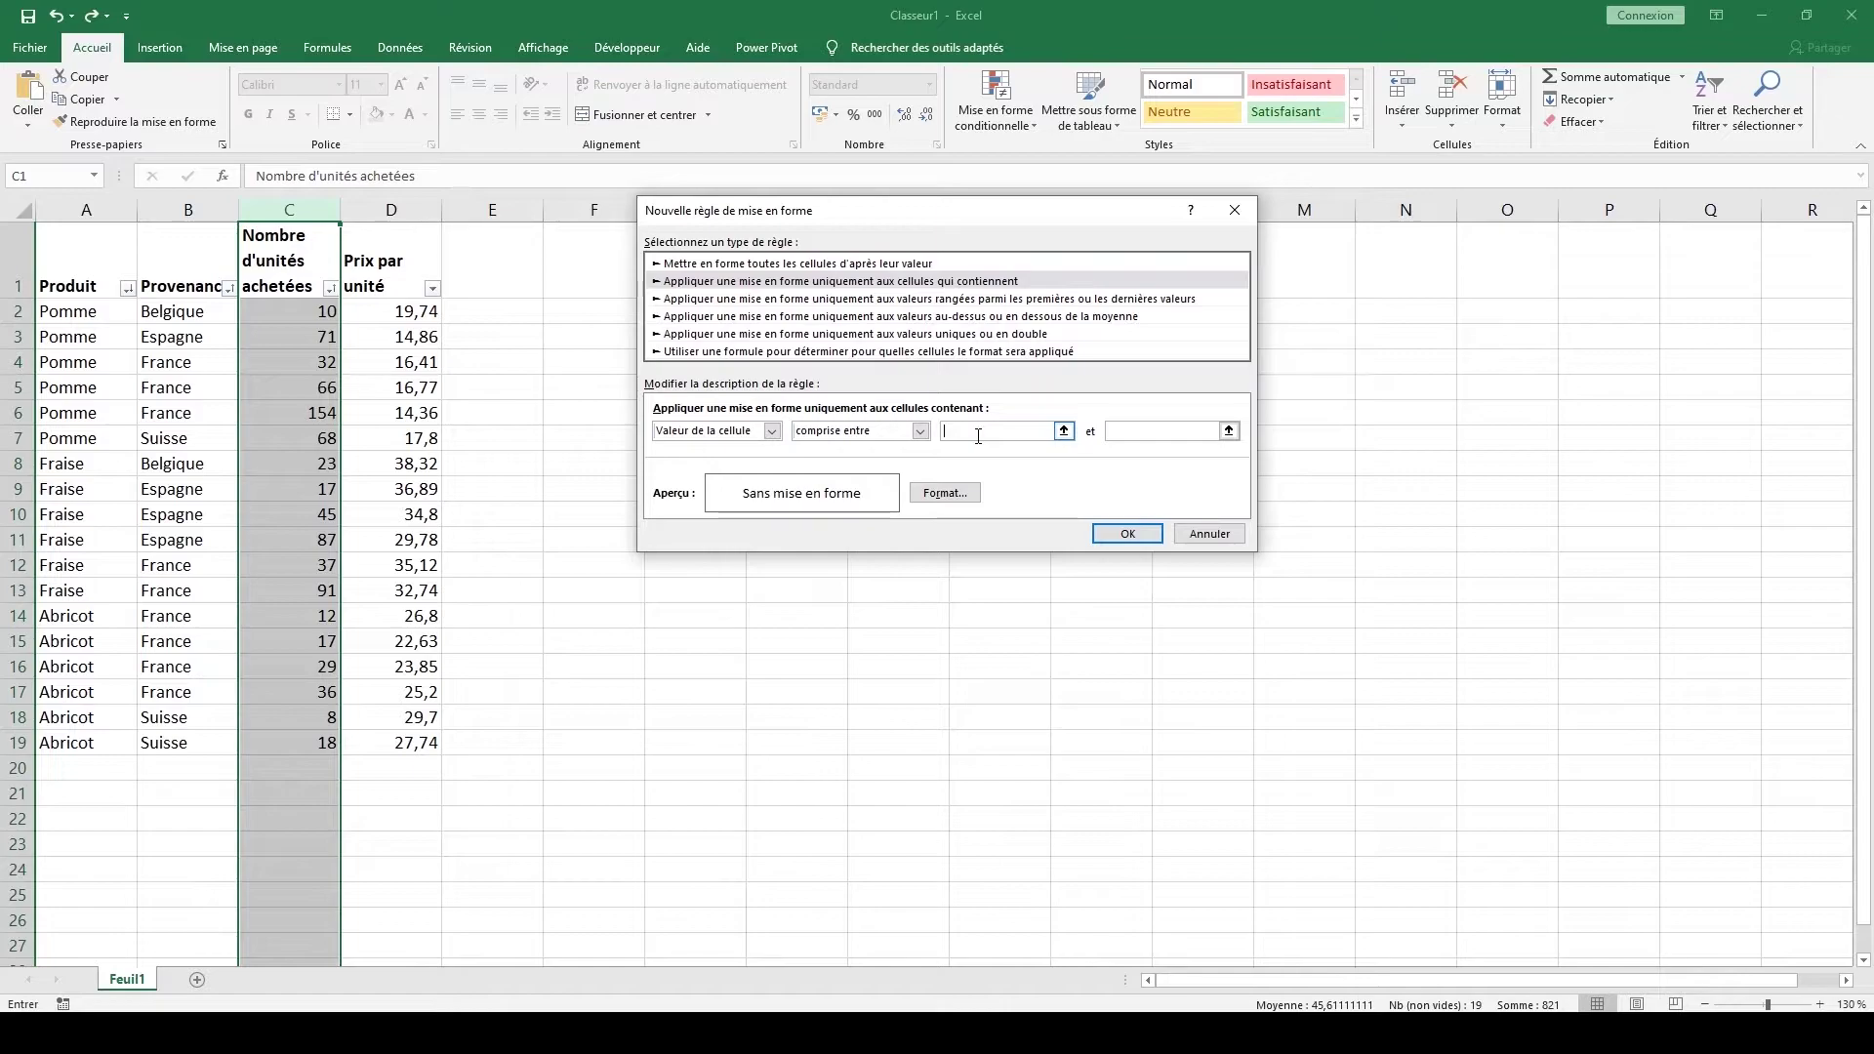
text(15)
click(1169, 437)
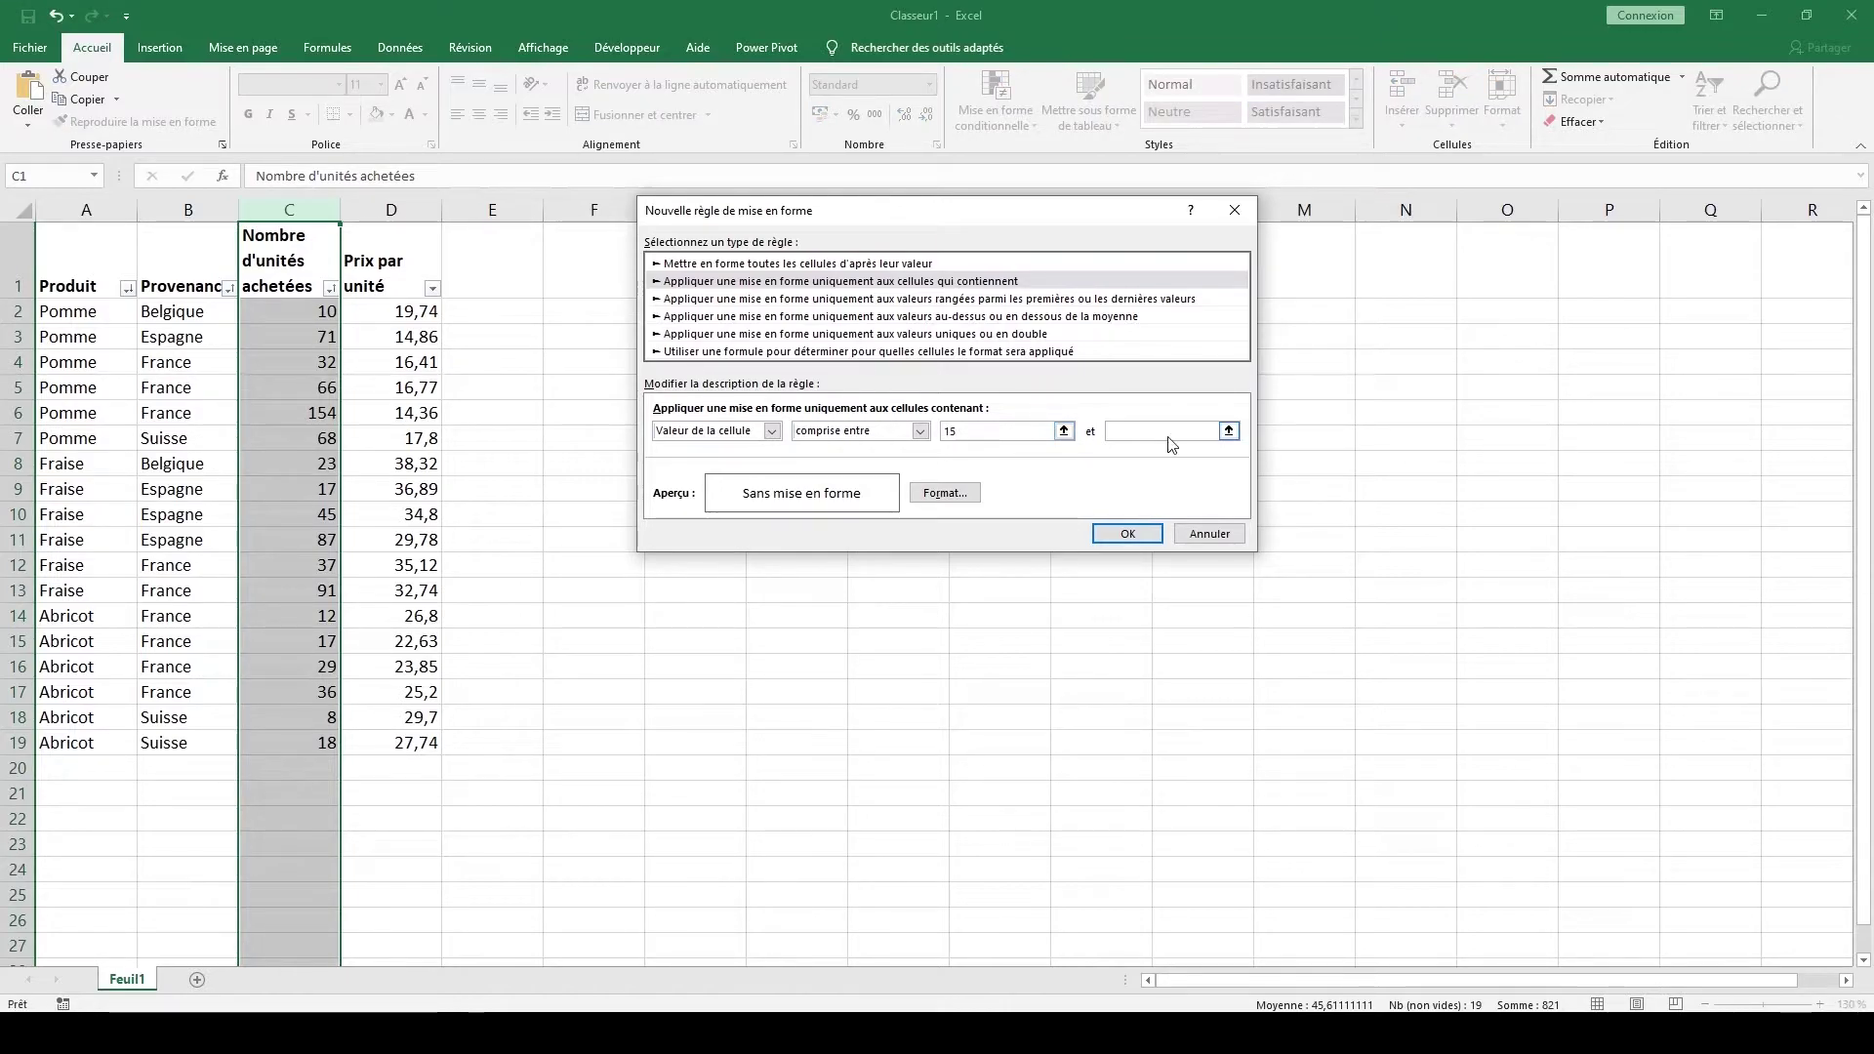
text(20)
Give the rule a yellow background fill and apply it to the column.
click(937, 494)
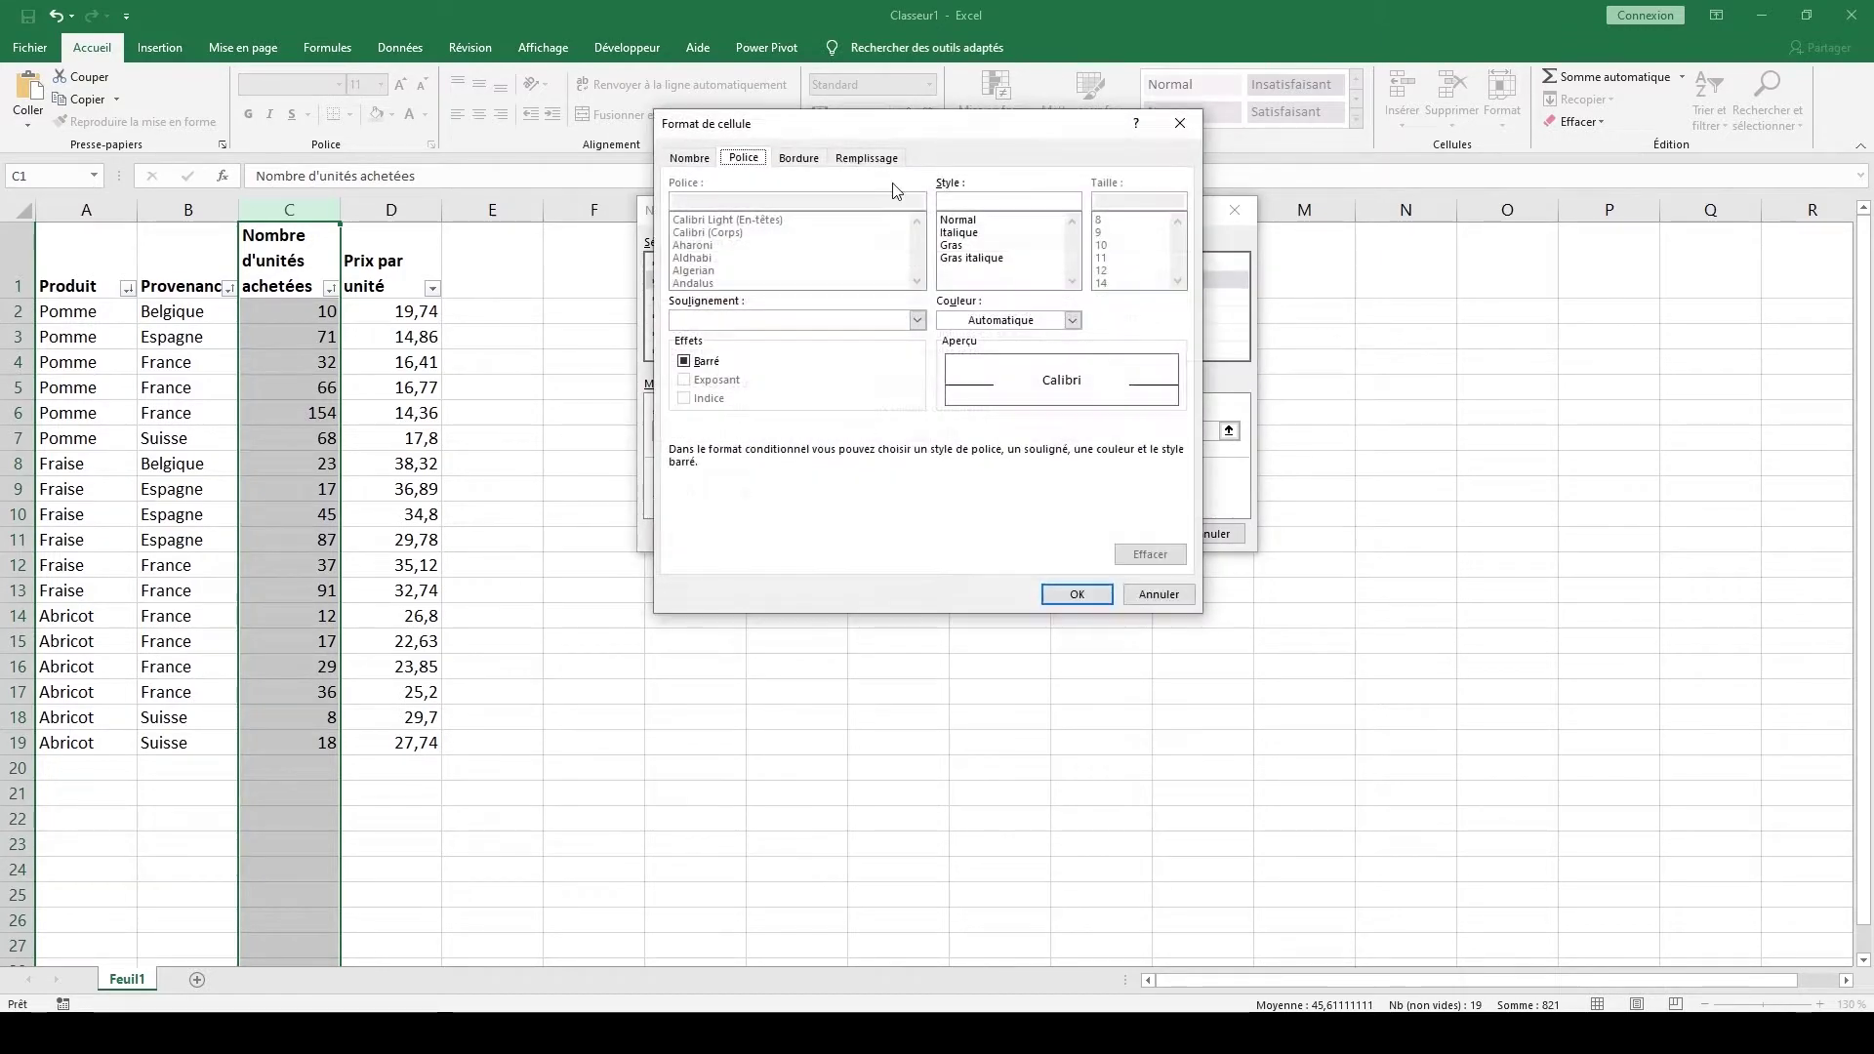
click(703, 161)
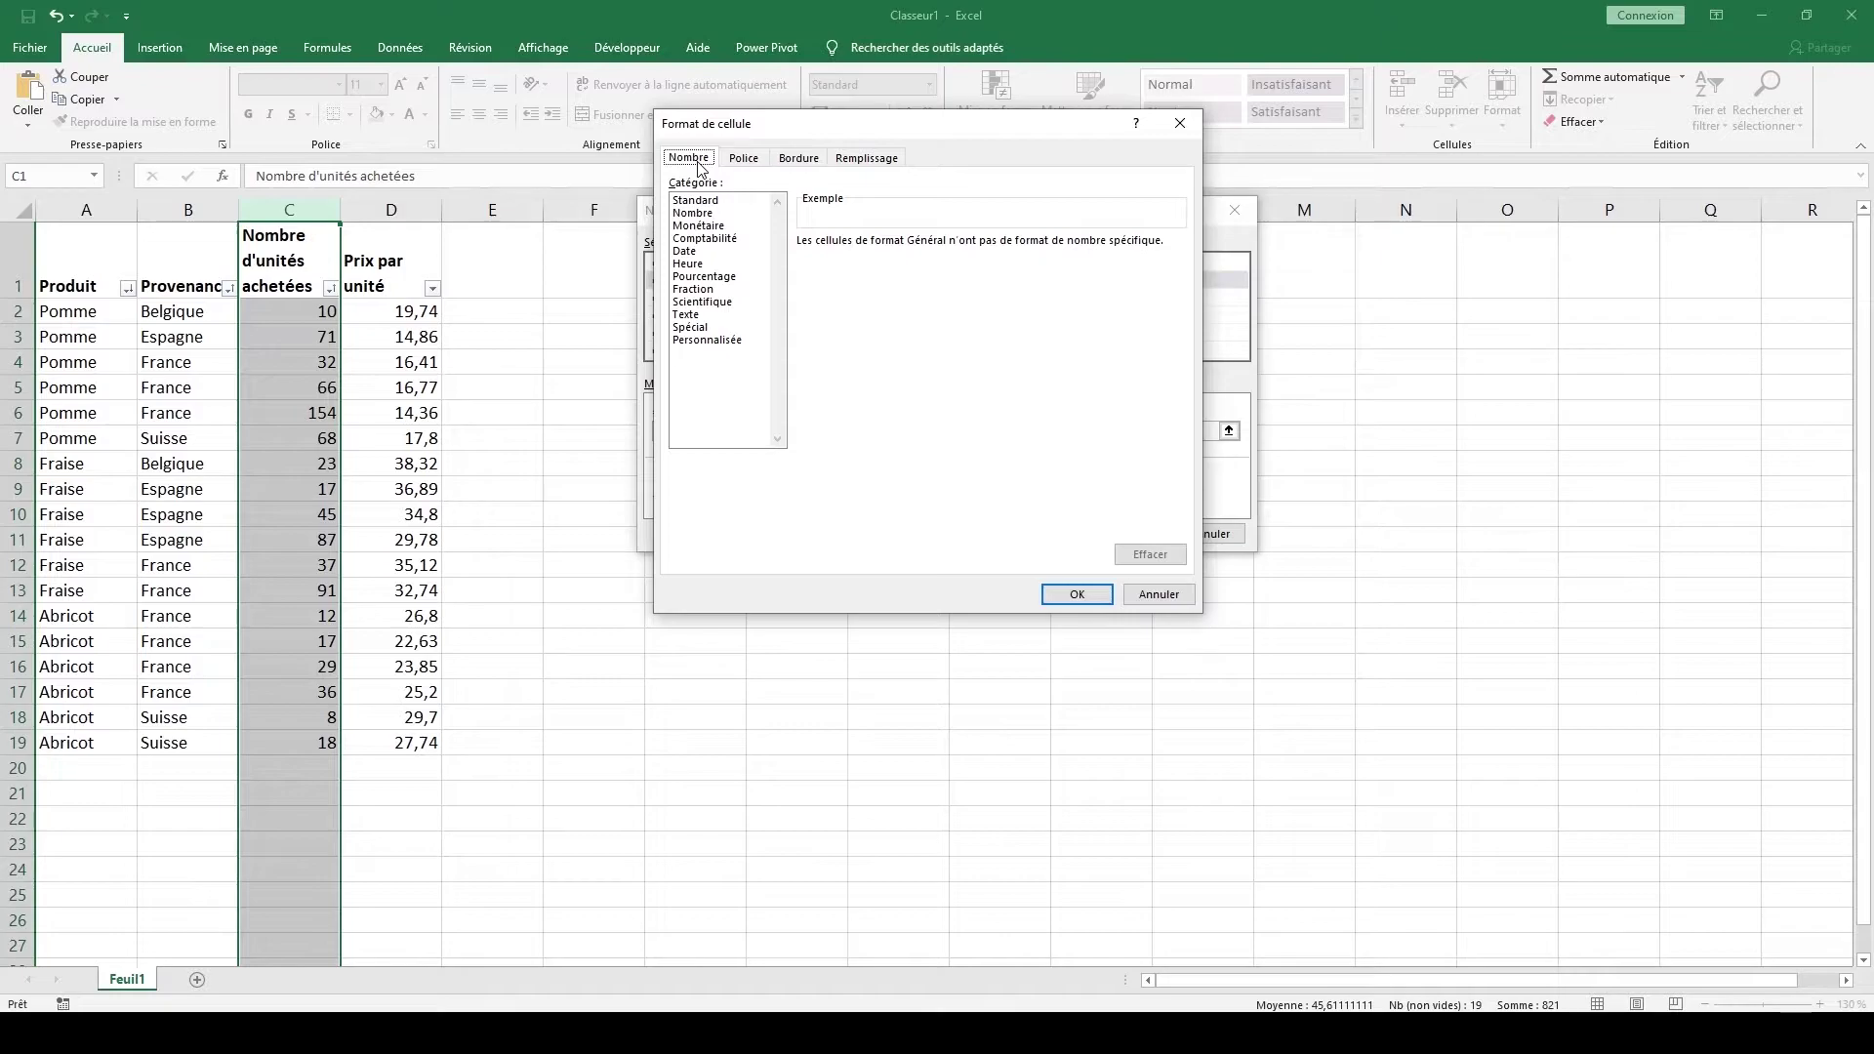
click(742, 161)
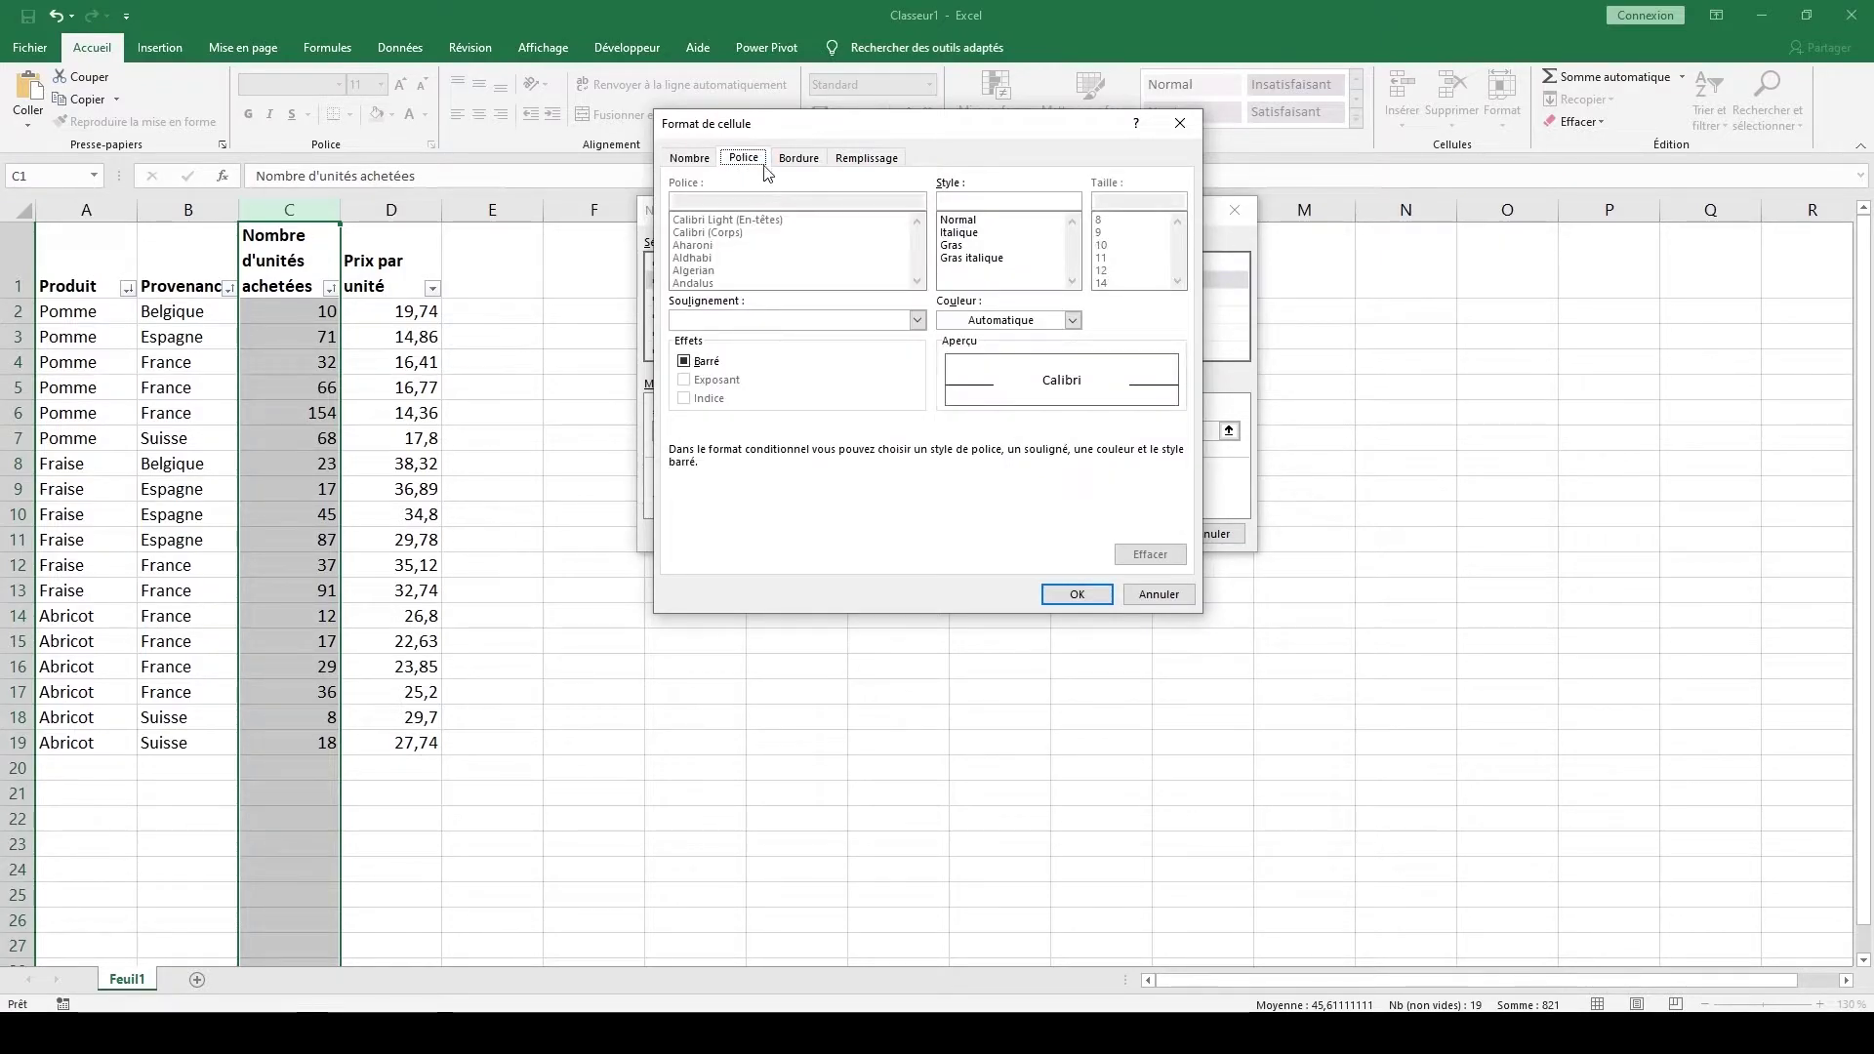
click(796, 160)
click(857, 162)
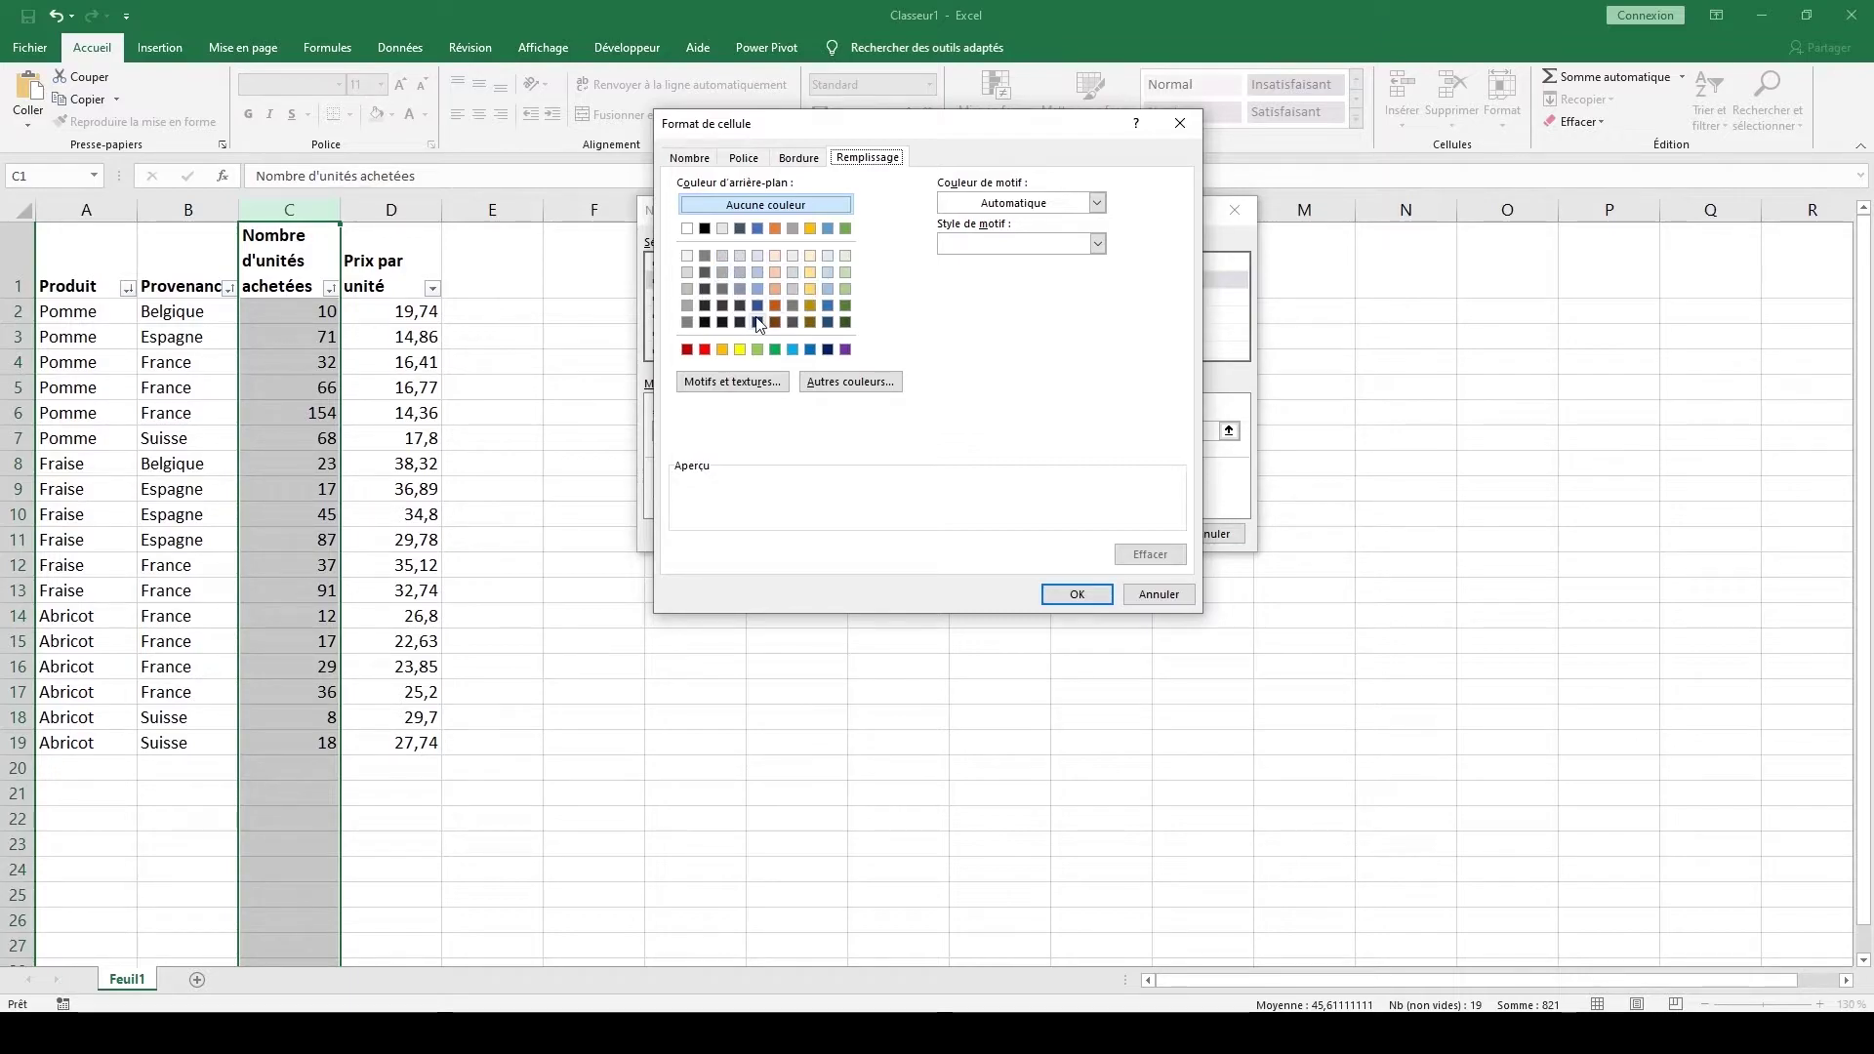
click(741, 349)
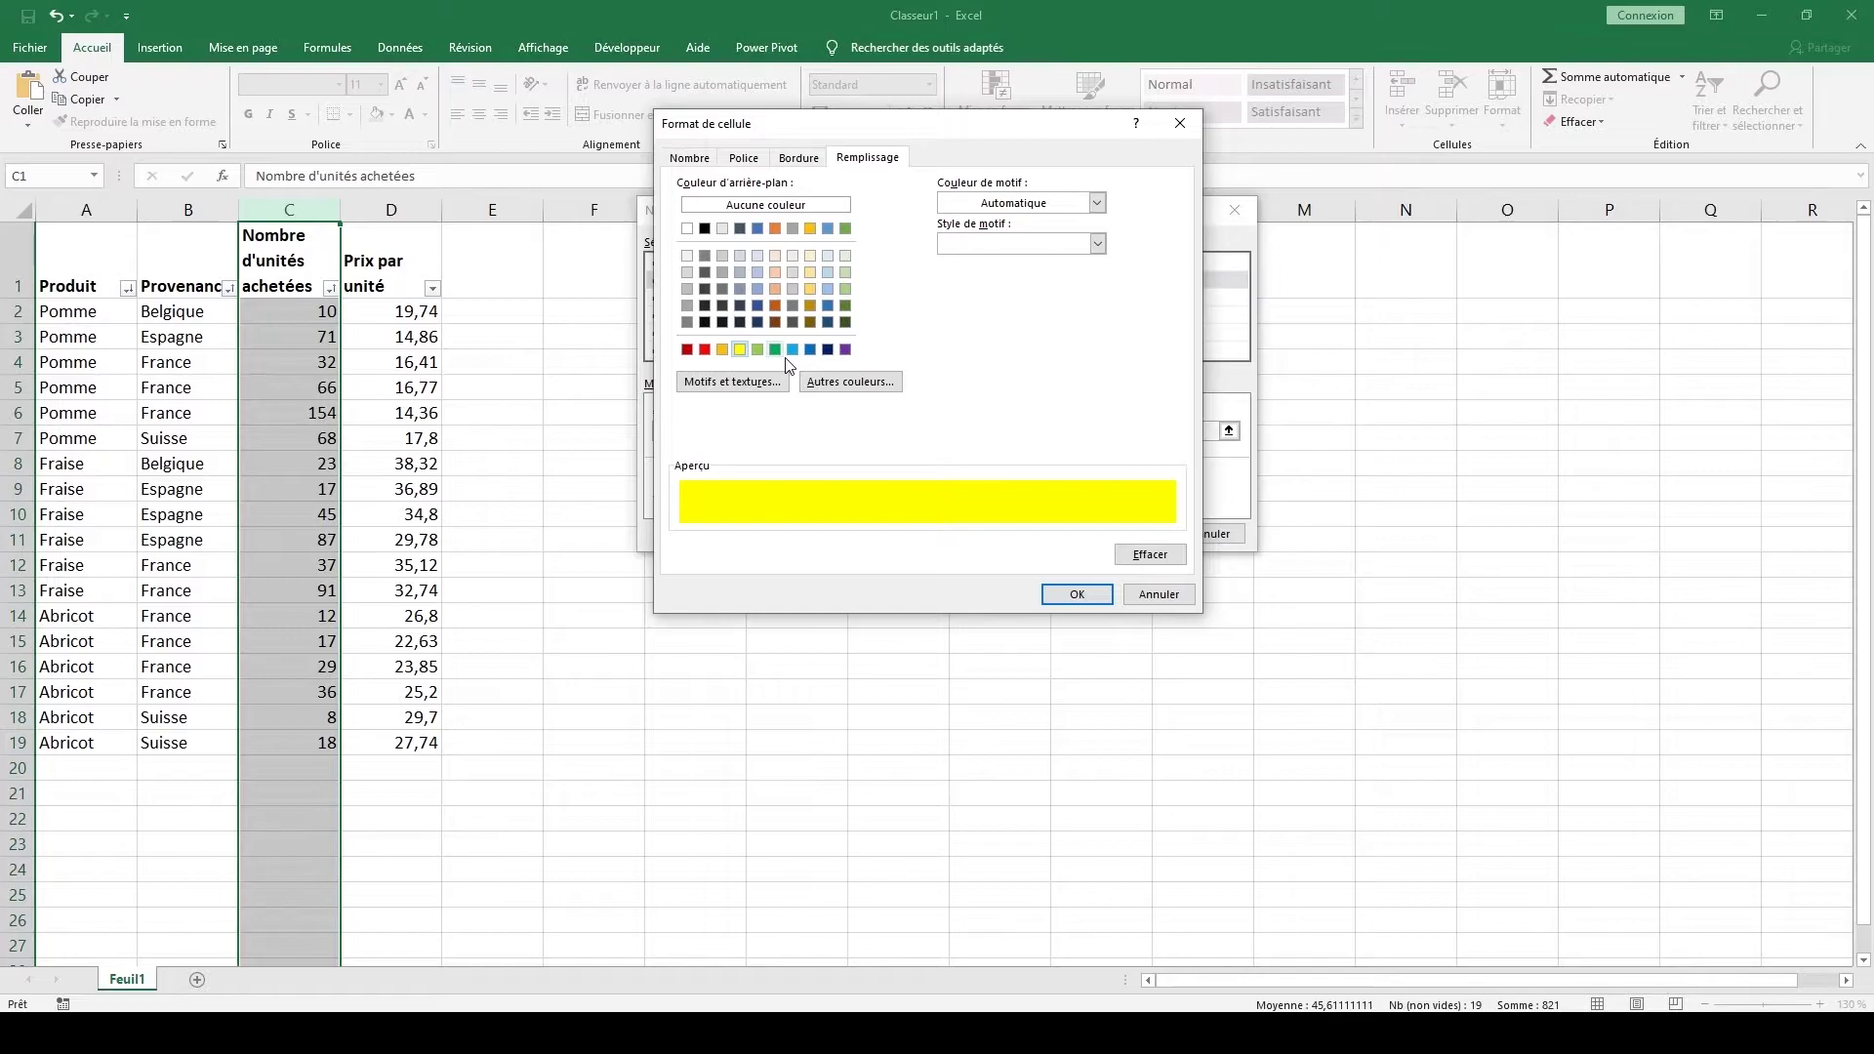
drag(1035, 134, 991, 168)
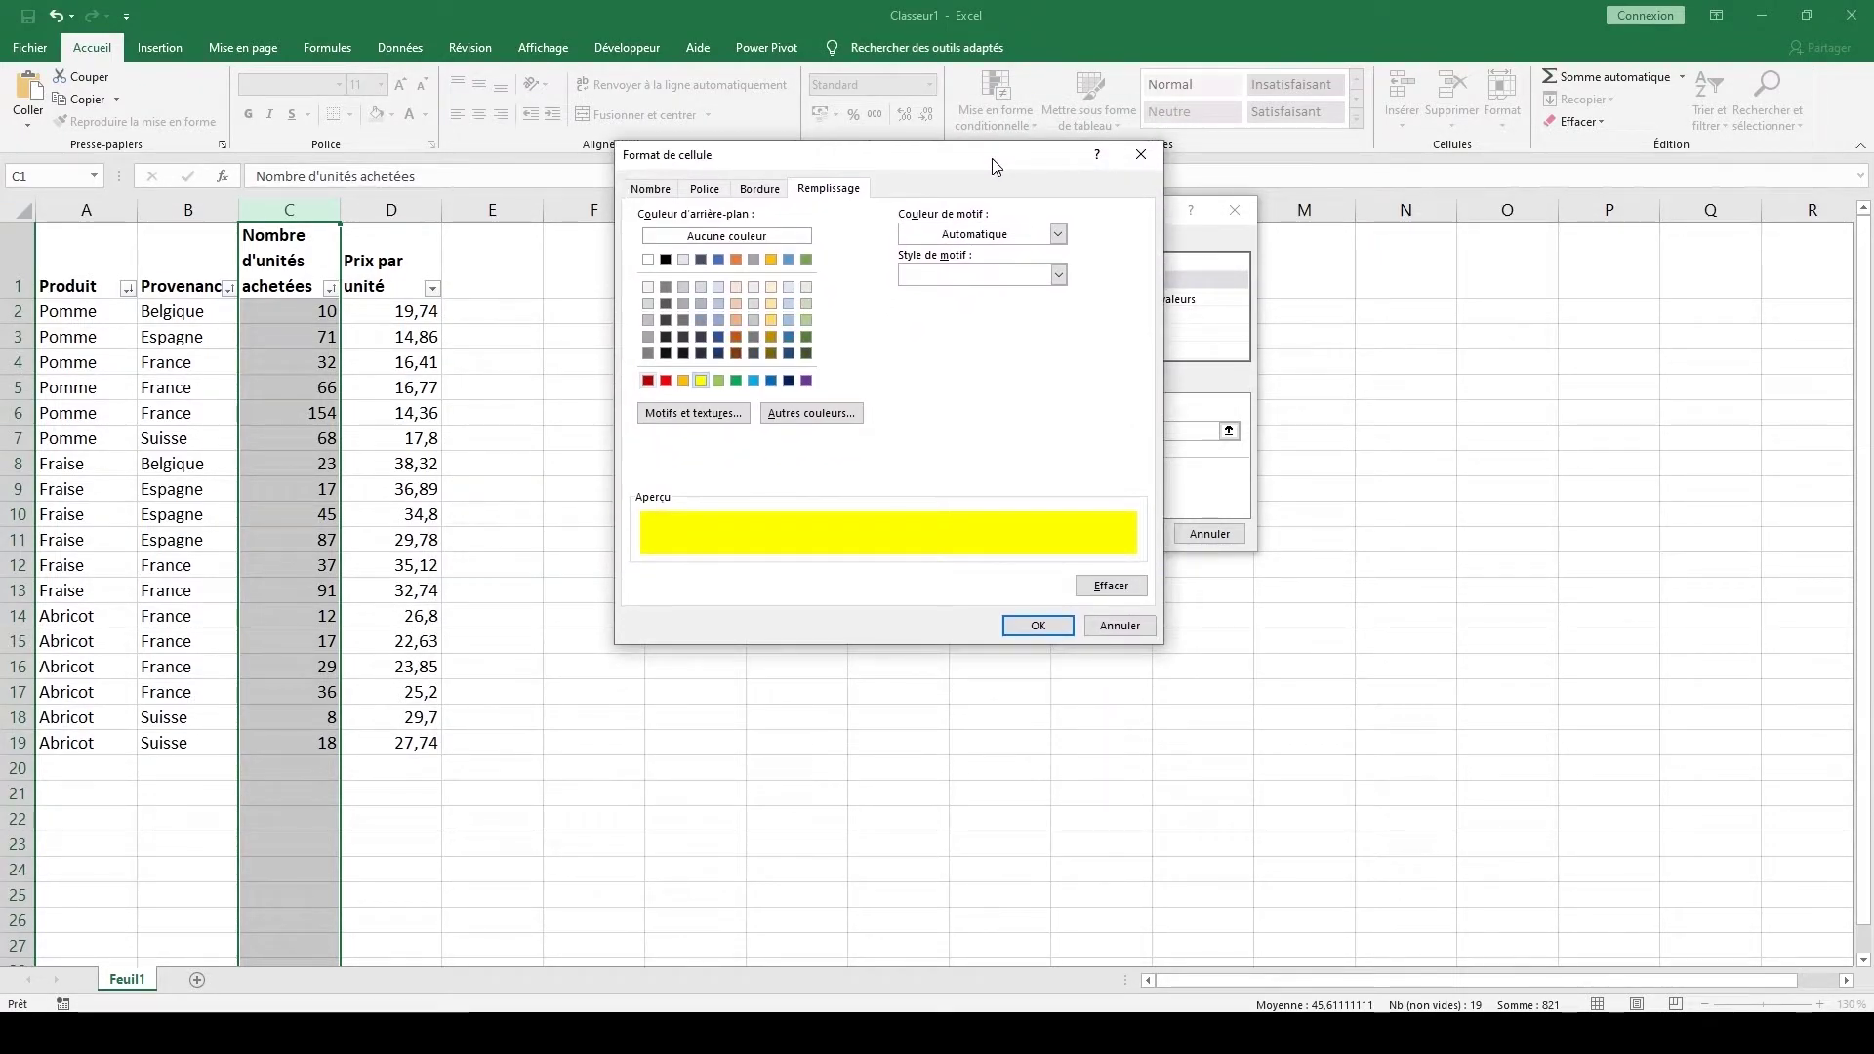
click(1044, 629)
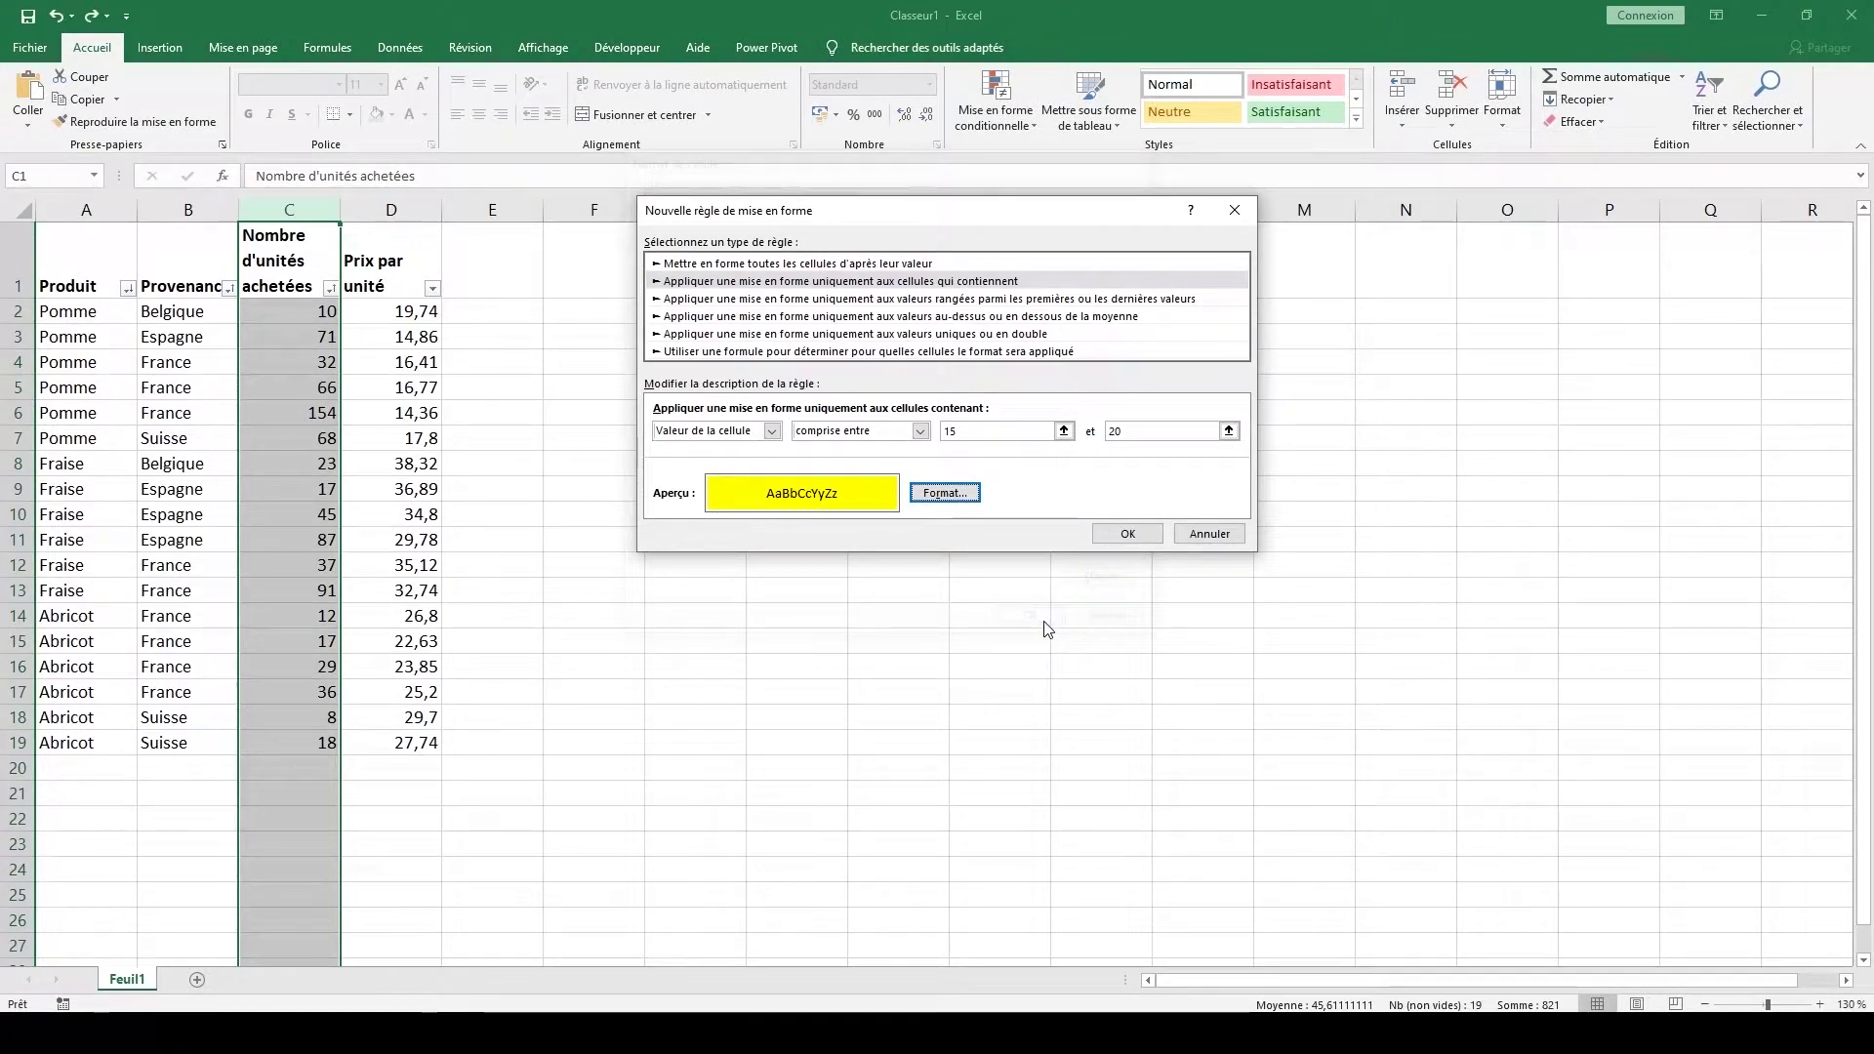
click(1112, 536)
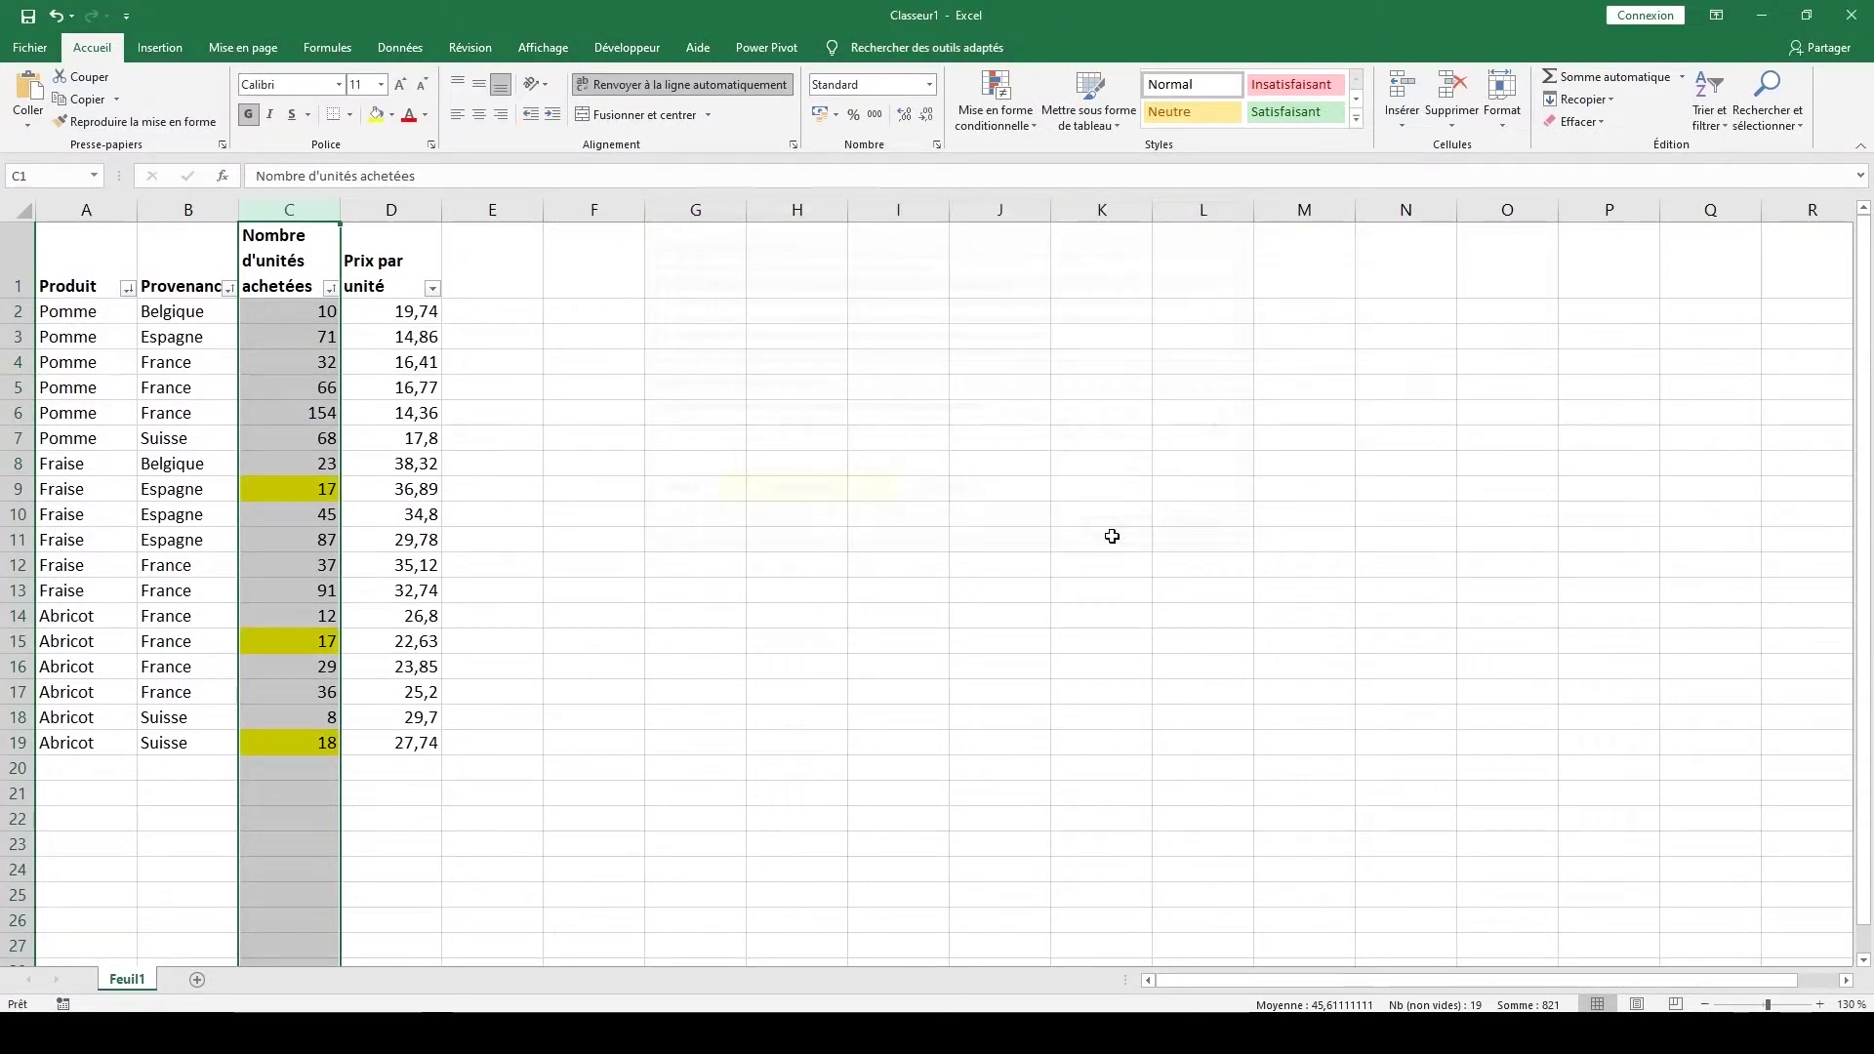
Examine which cells in the "Nombre d'unités achetées" column are highlighted by the rule.
click(756, 615)
click(298, 492)
click(295, 641)
click(300, 739)
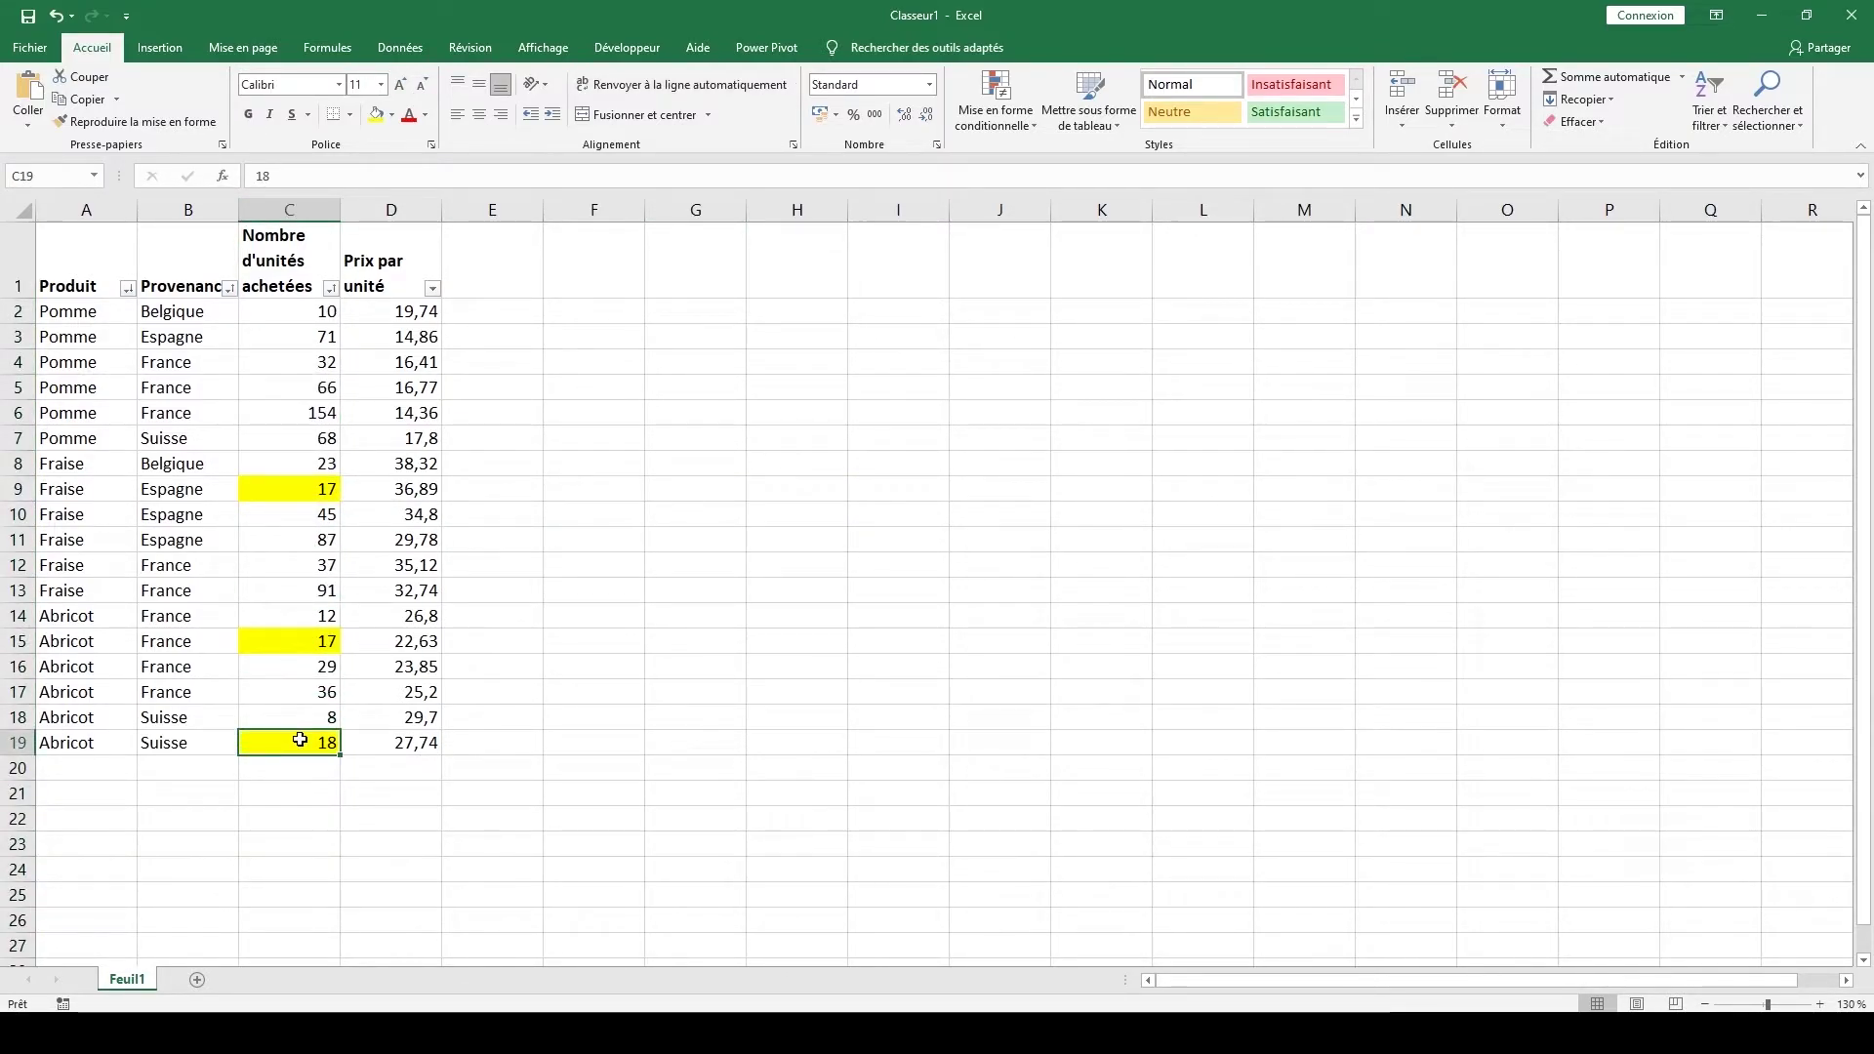
click(809, 475)
click(694, 512)
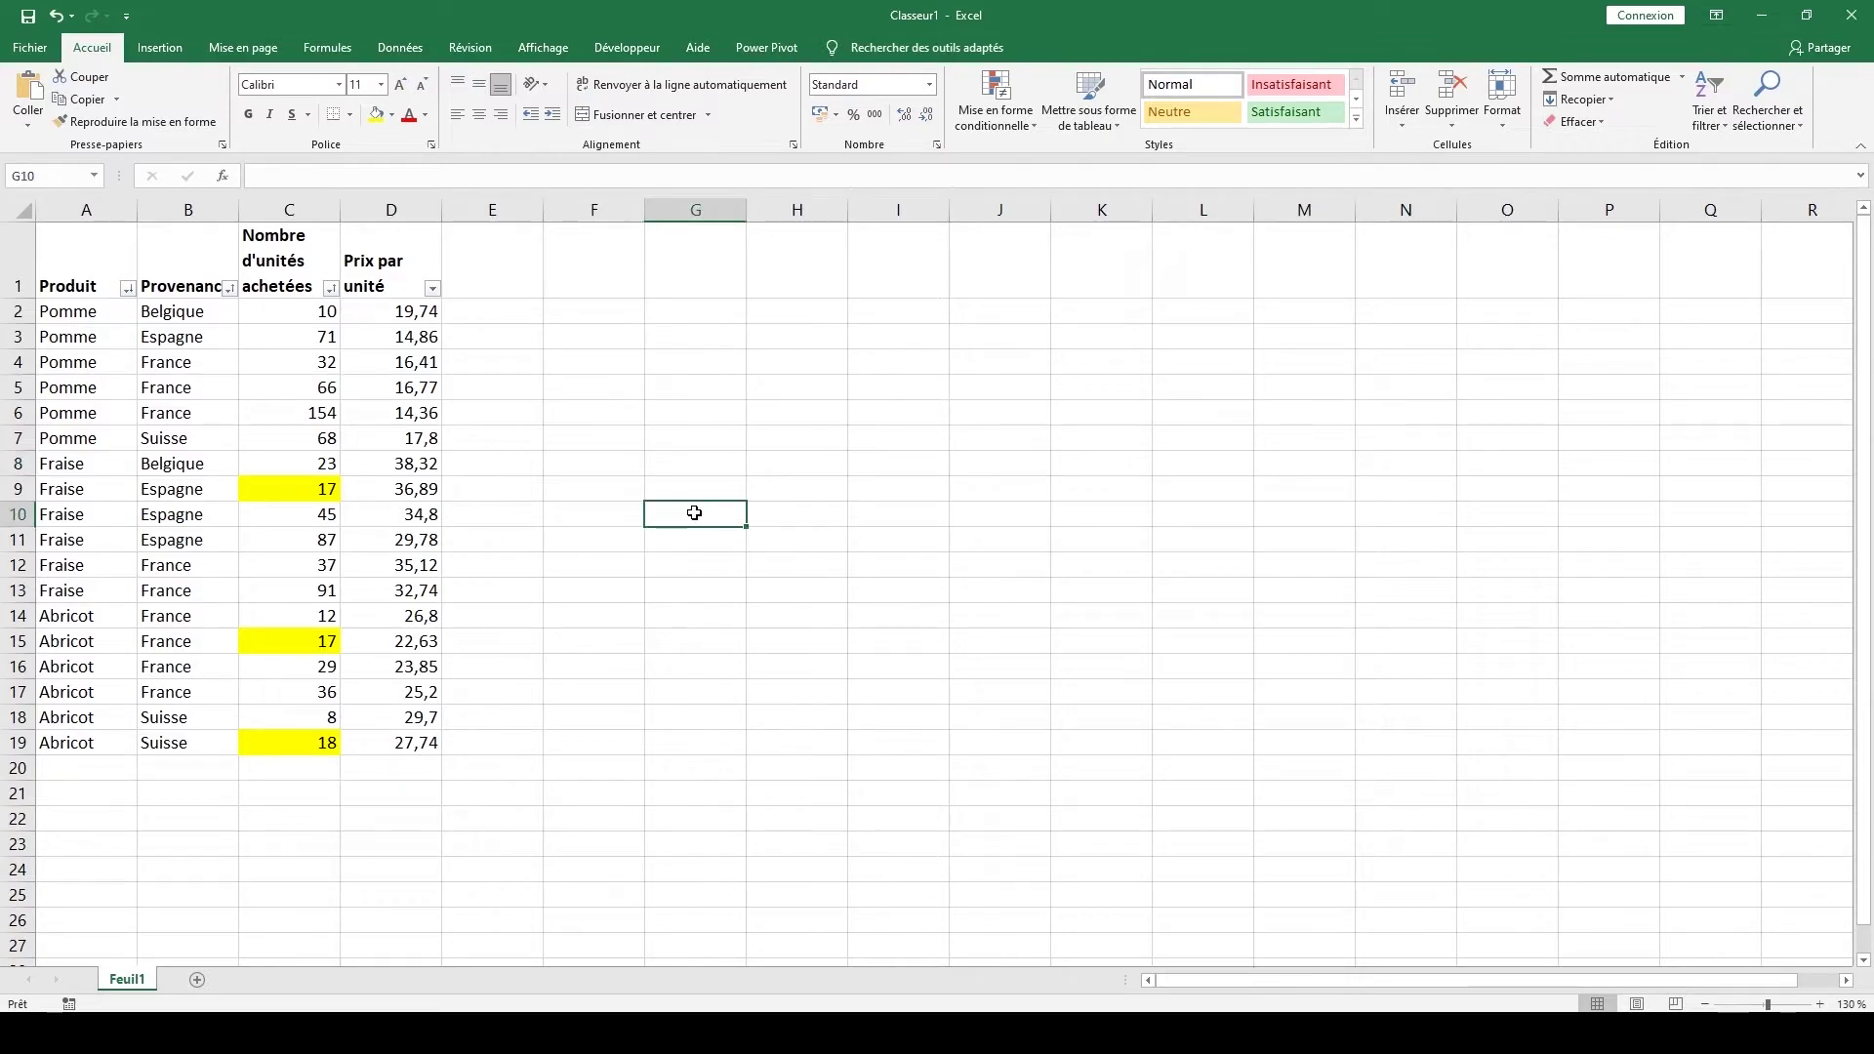
scroll(624, 459, down, 2)
scroll(566, 428, up, 2)
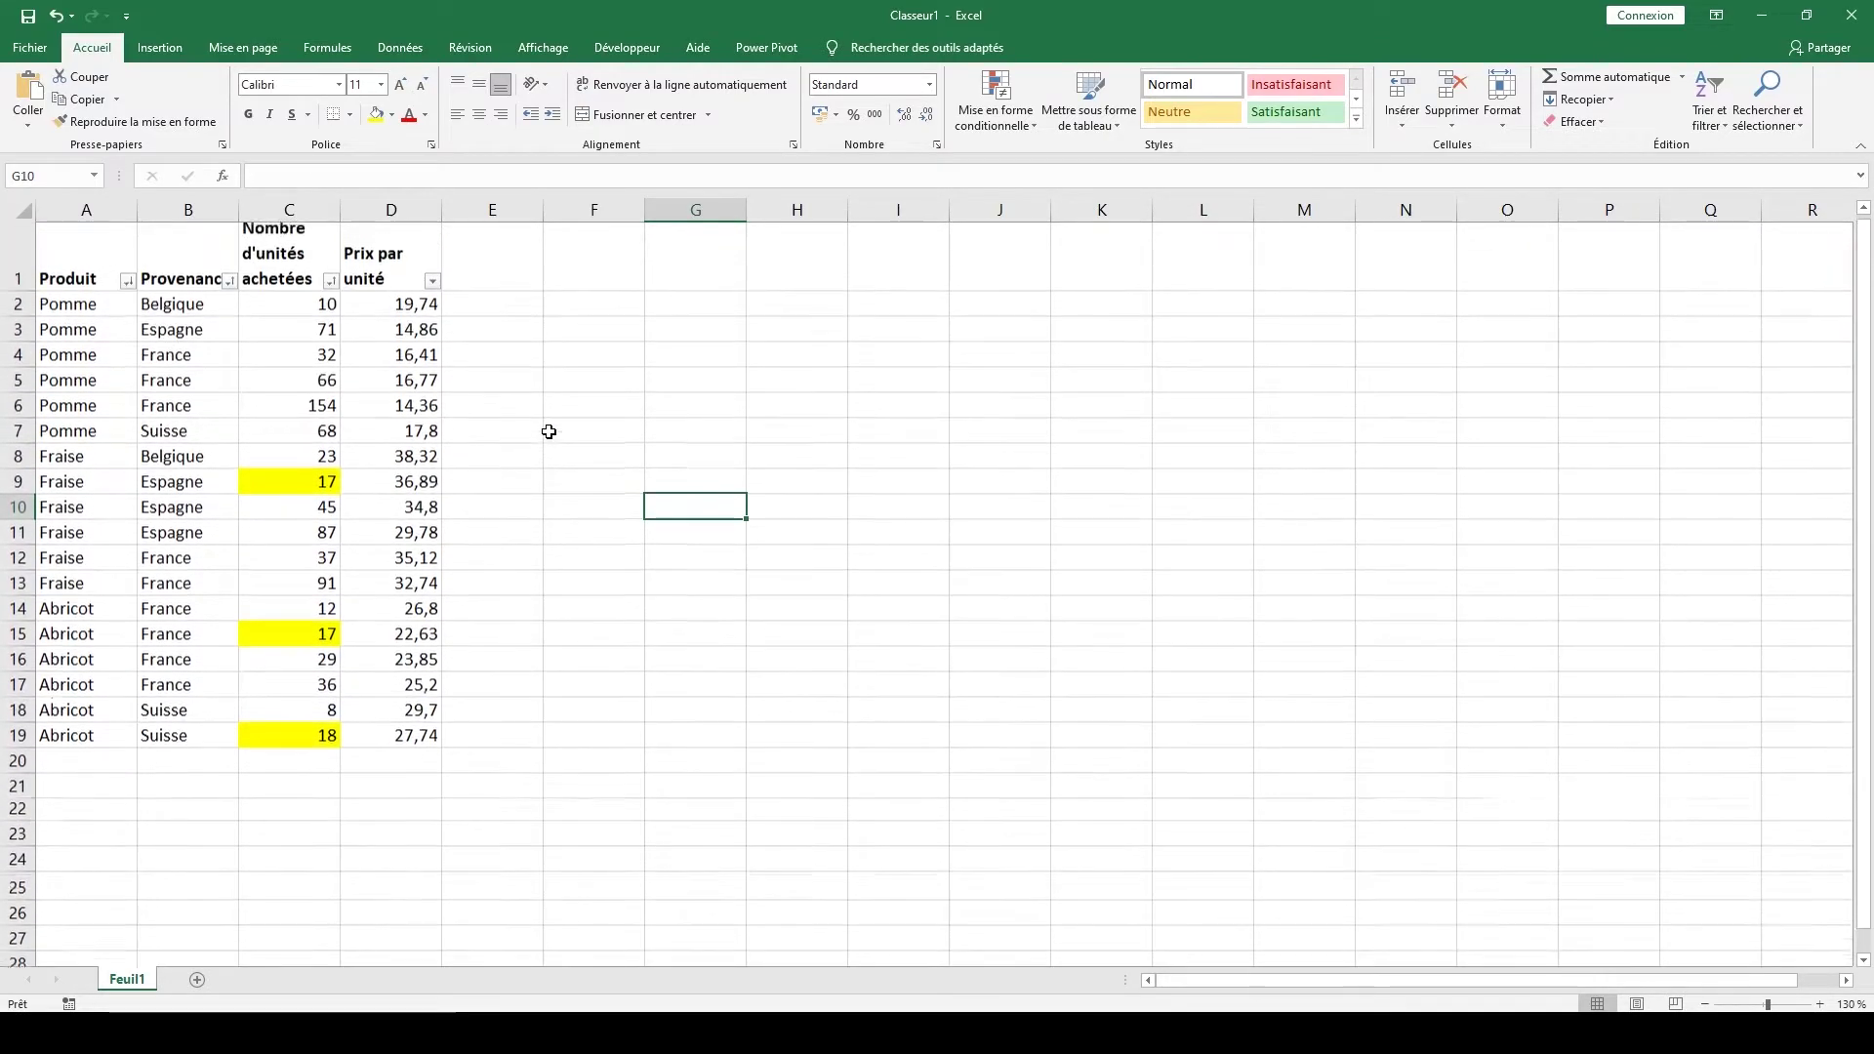
Review the existing conditional formatting rule for cells C2 to C19 in the rules manager and close it without changes.
drag(283, 311, 280, 743)
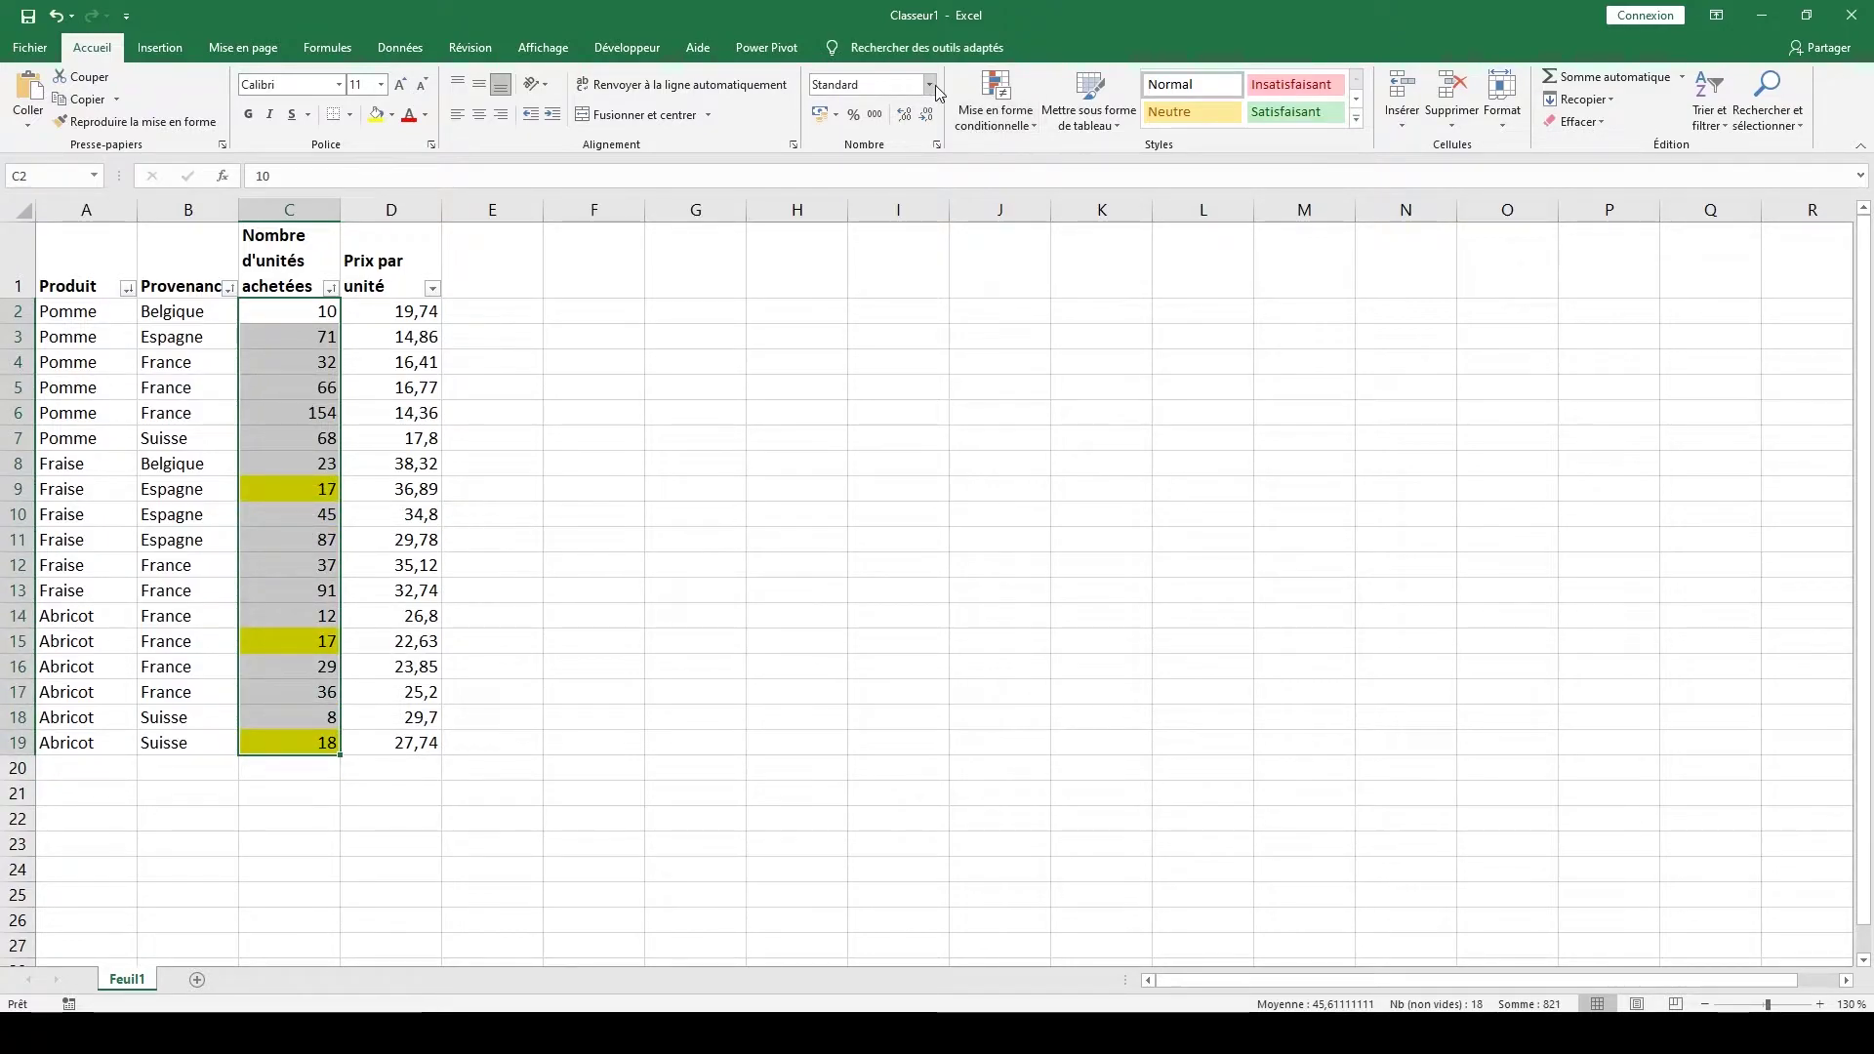
click(995, 115)
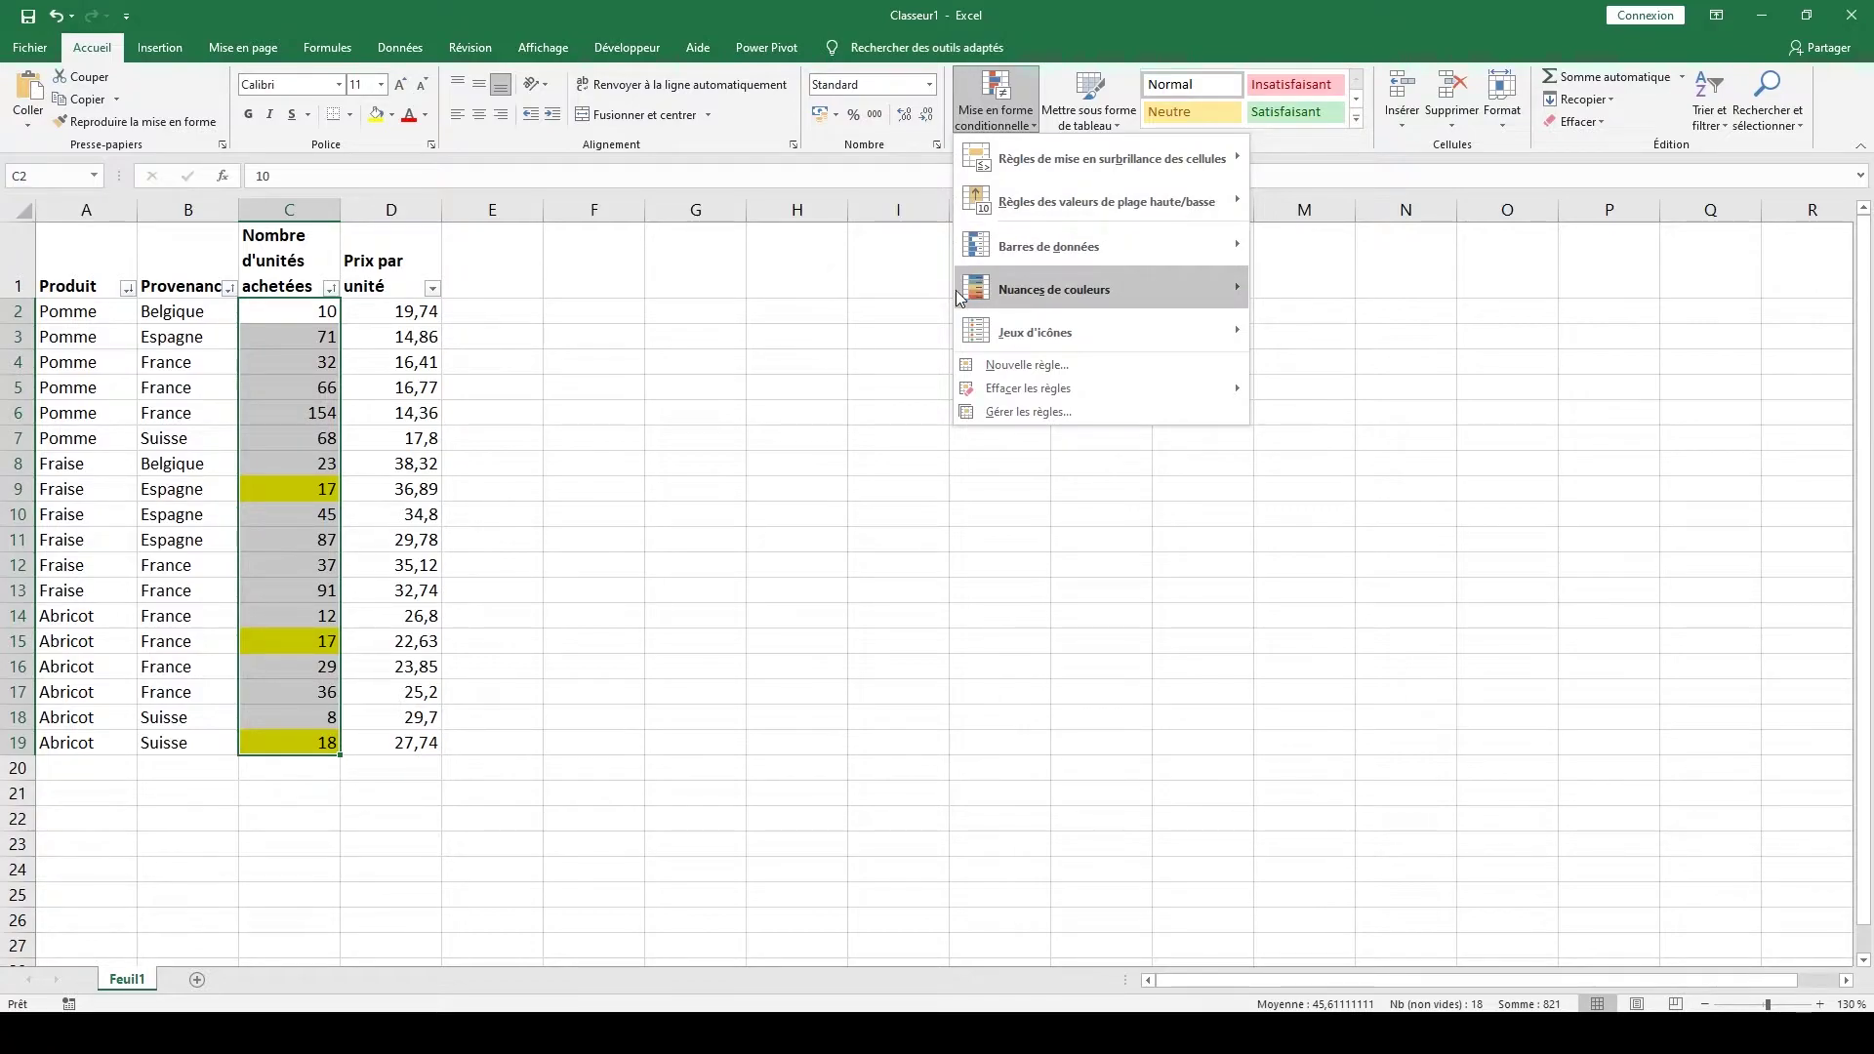
click(981, 411)
drag(1269, 244, 1030, 272)
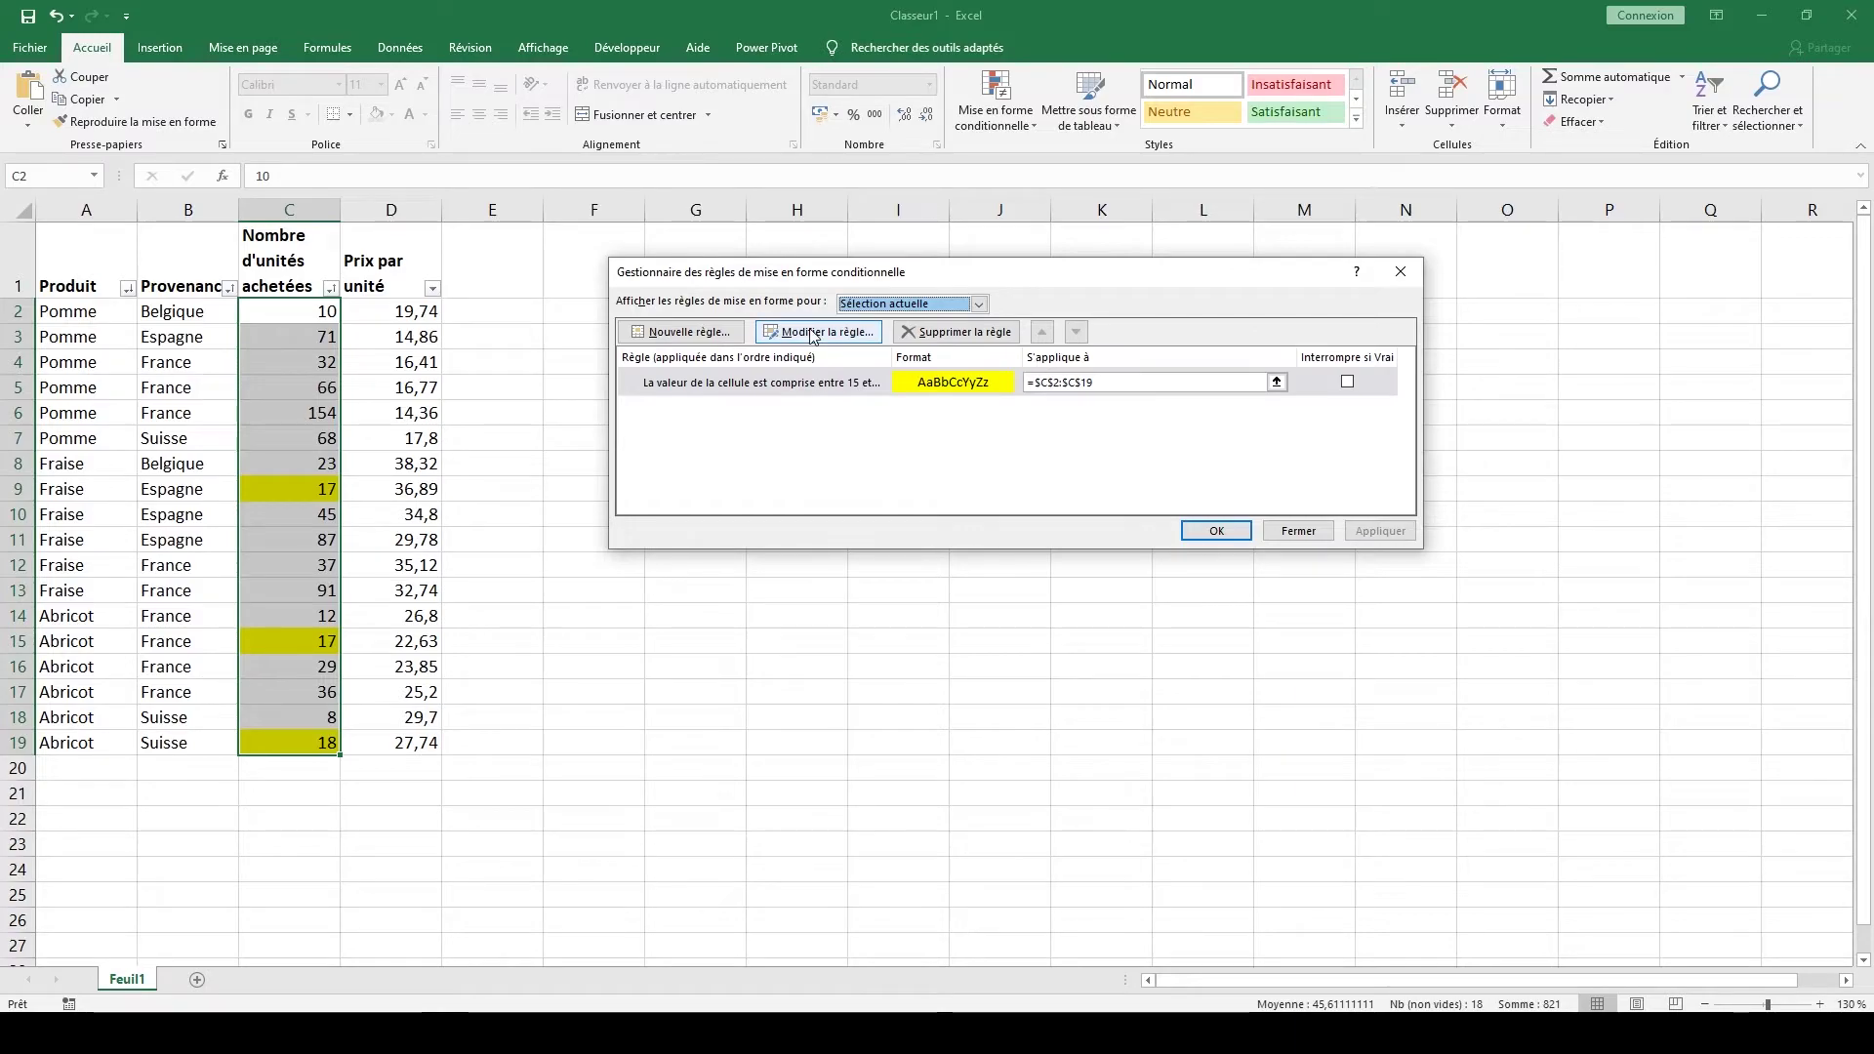
click(1401, 271)
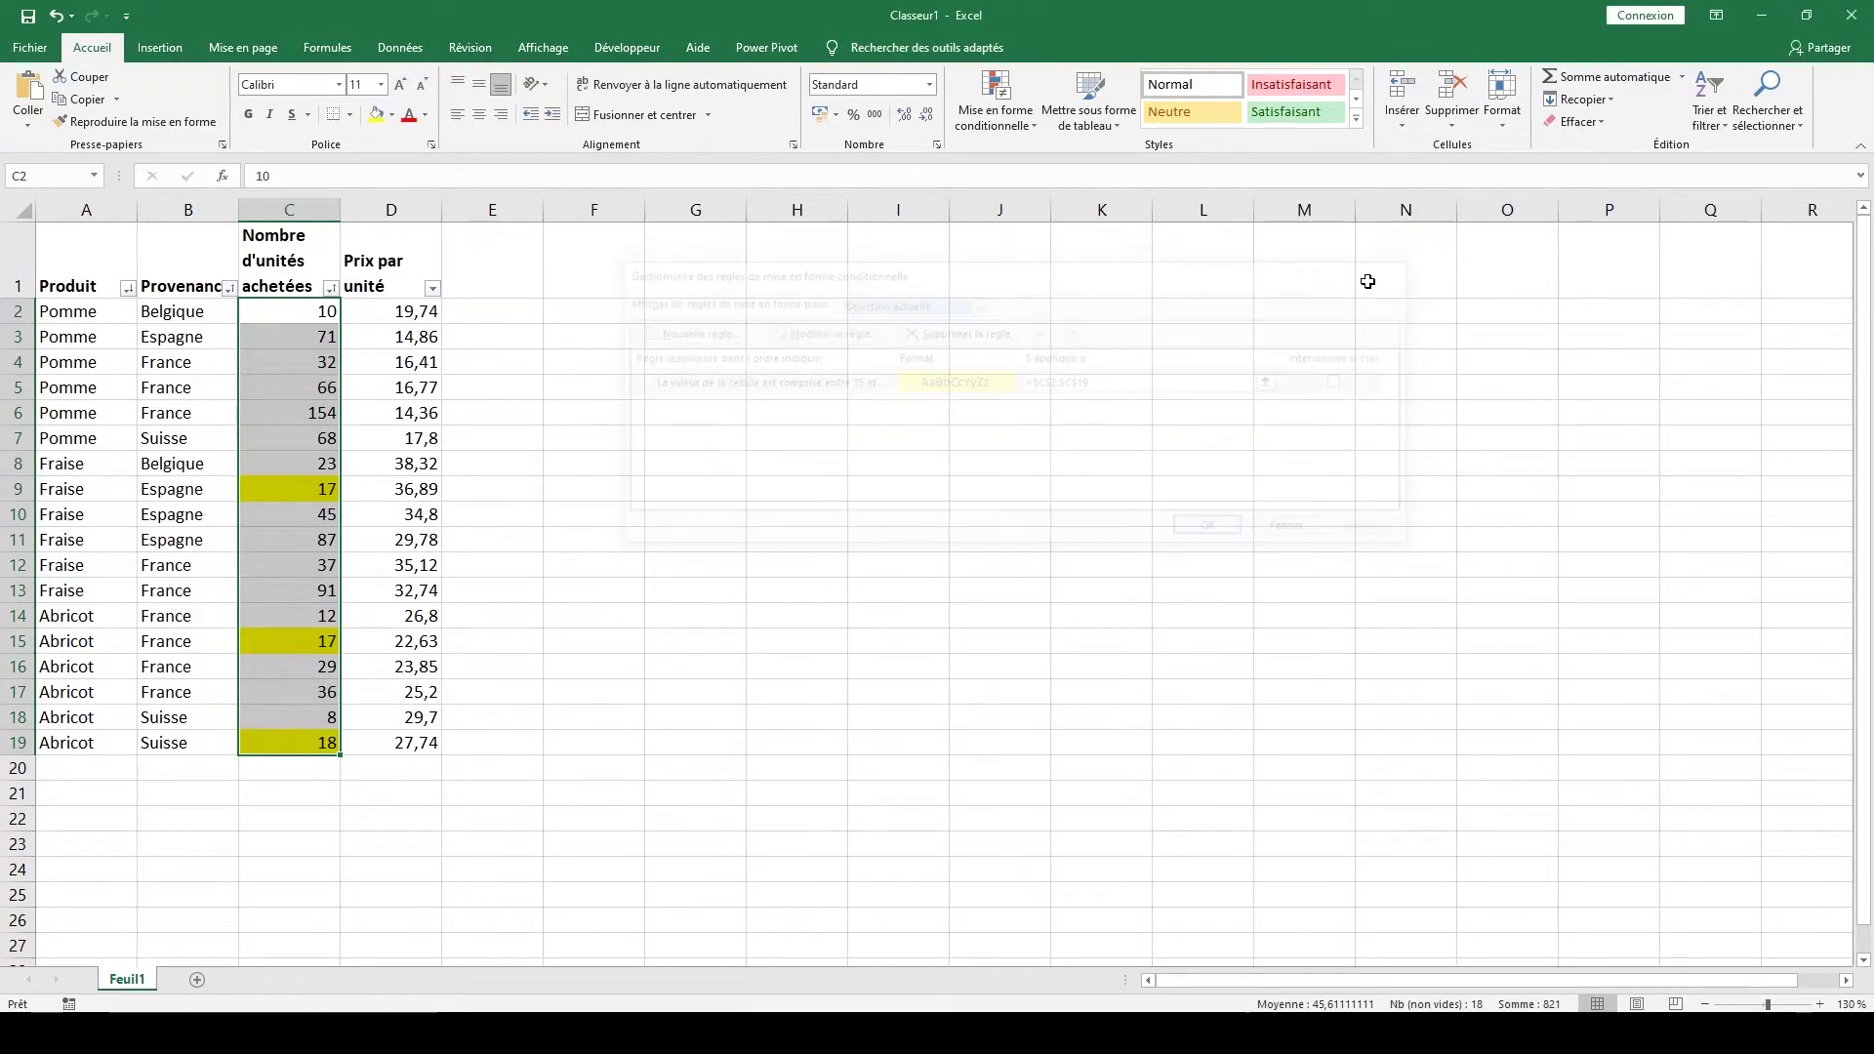
Enter the limit values 15 in cell F5 and 20 in cell F6.
click(613, 394)
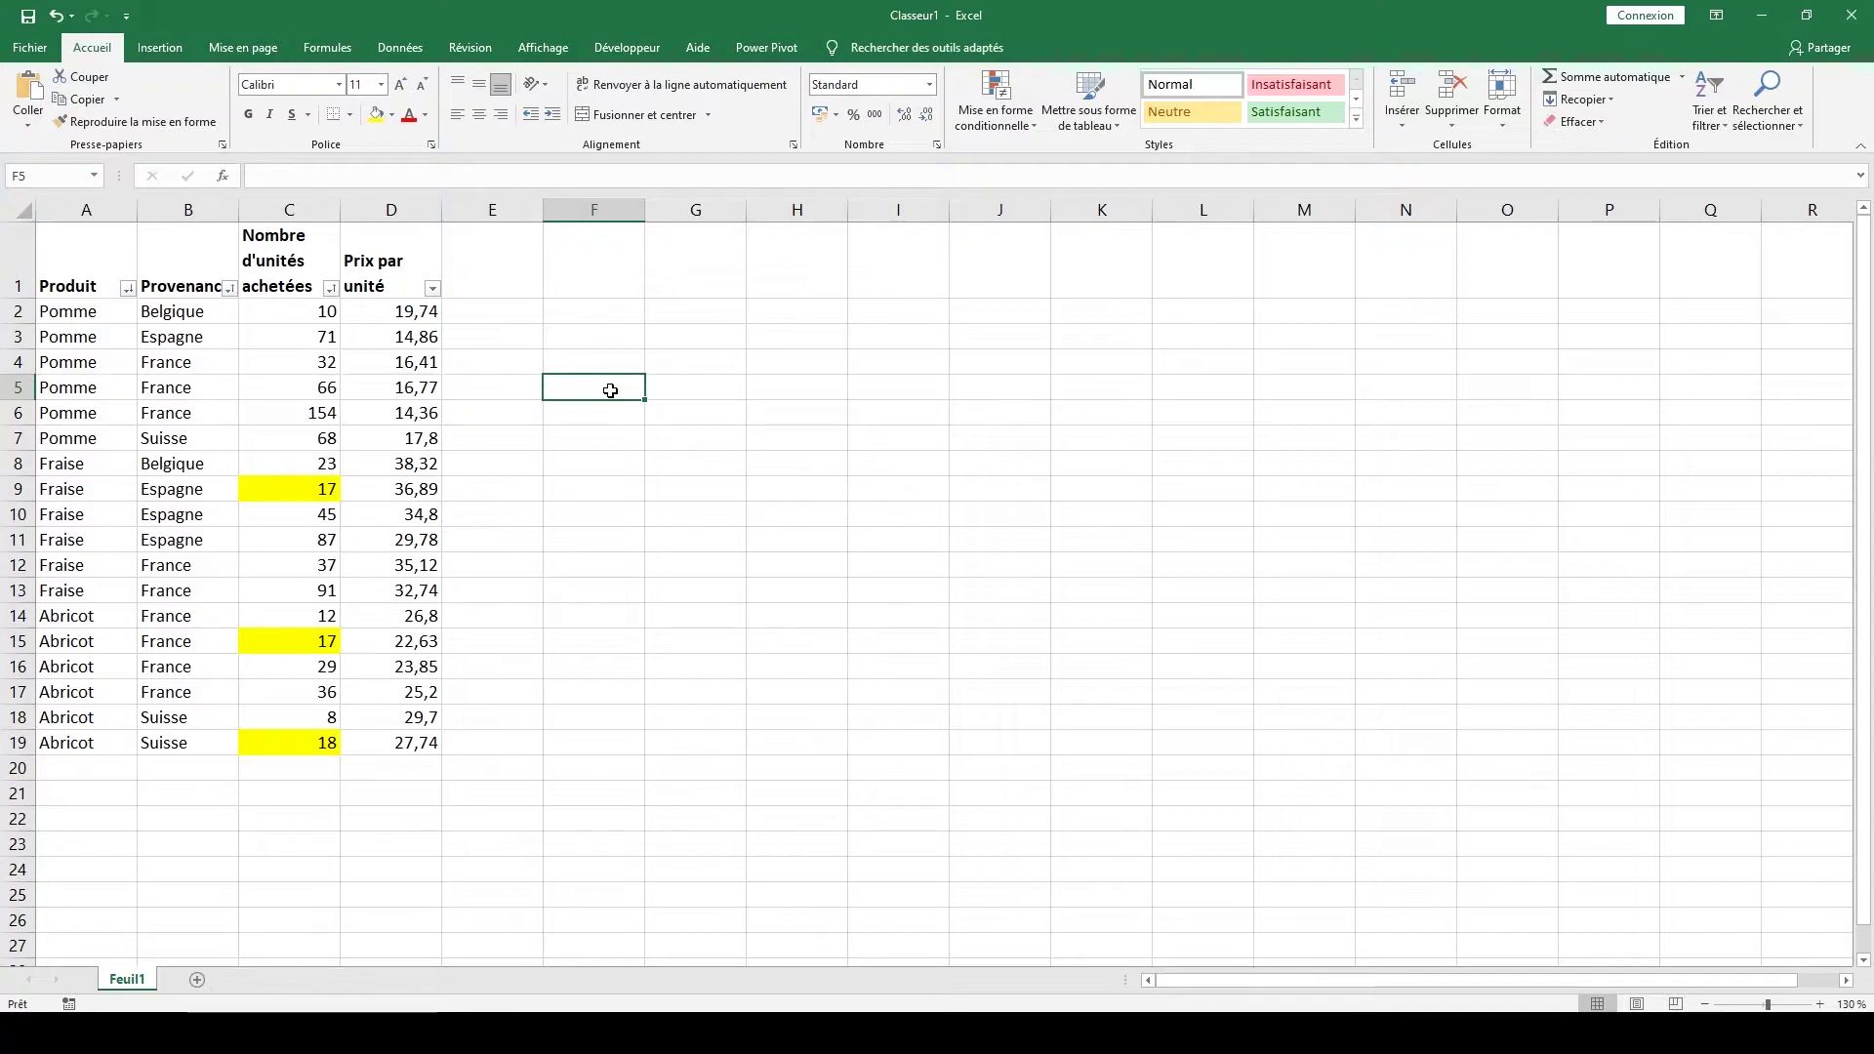
text(15)
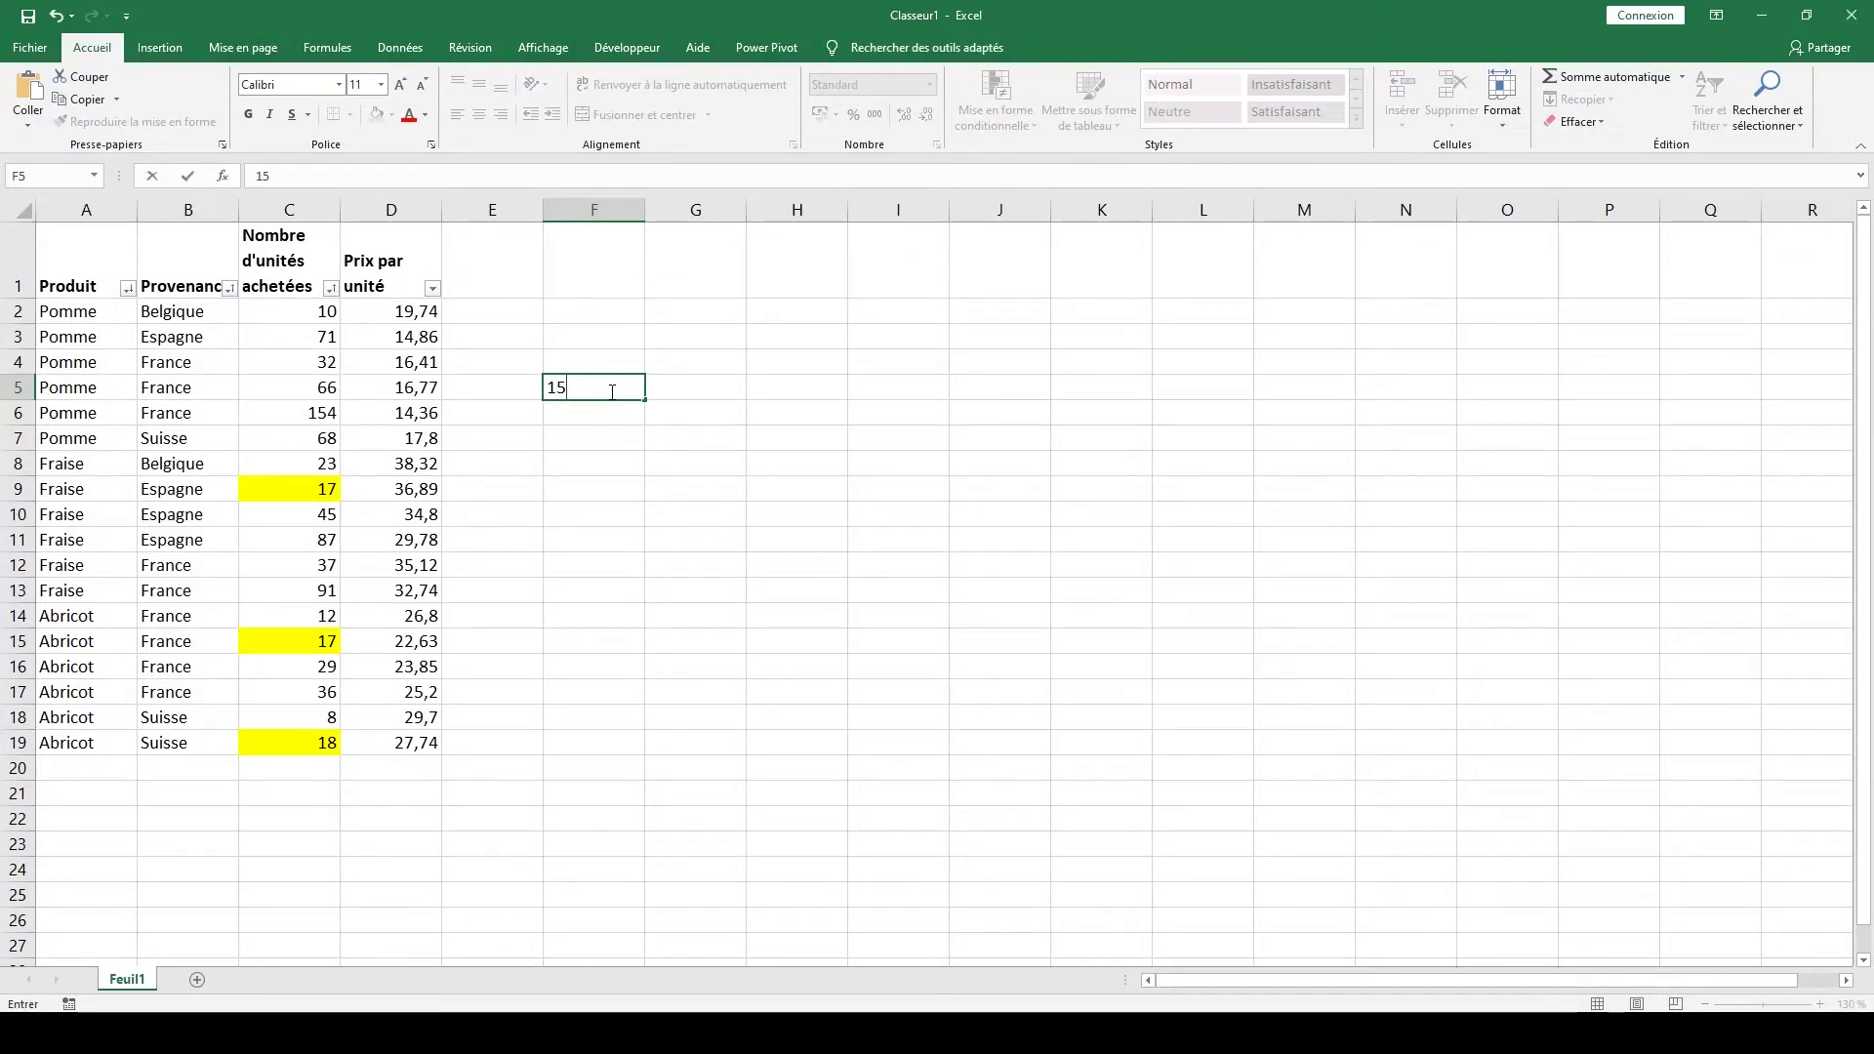
key(Return)
text(20)
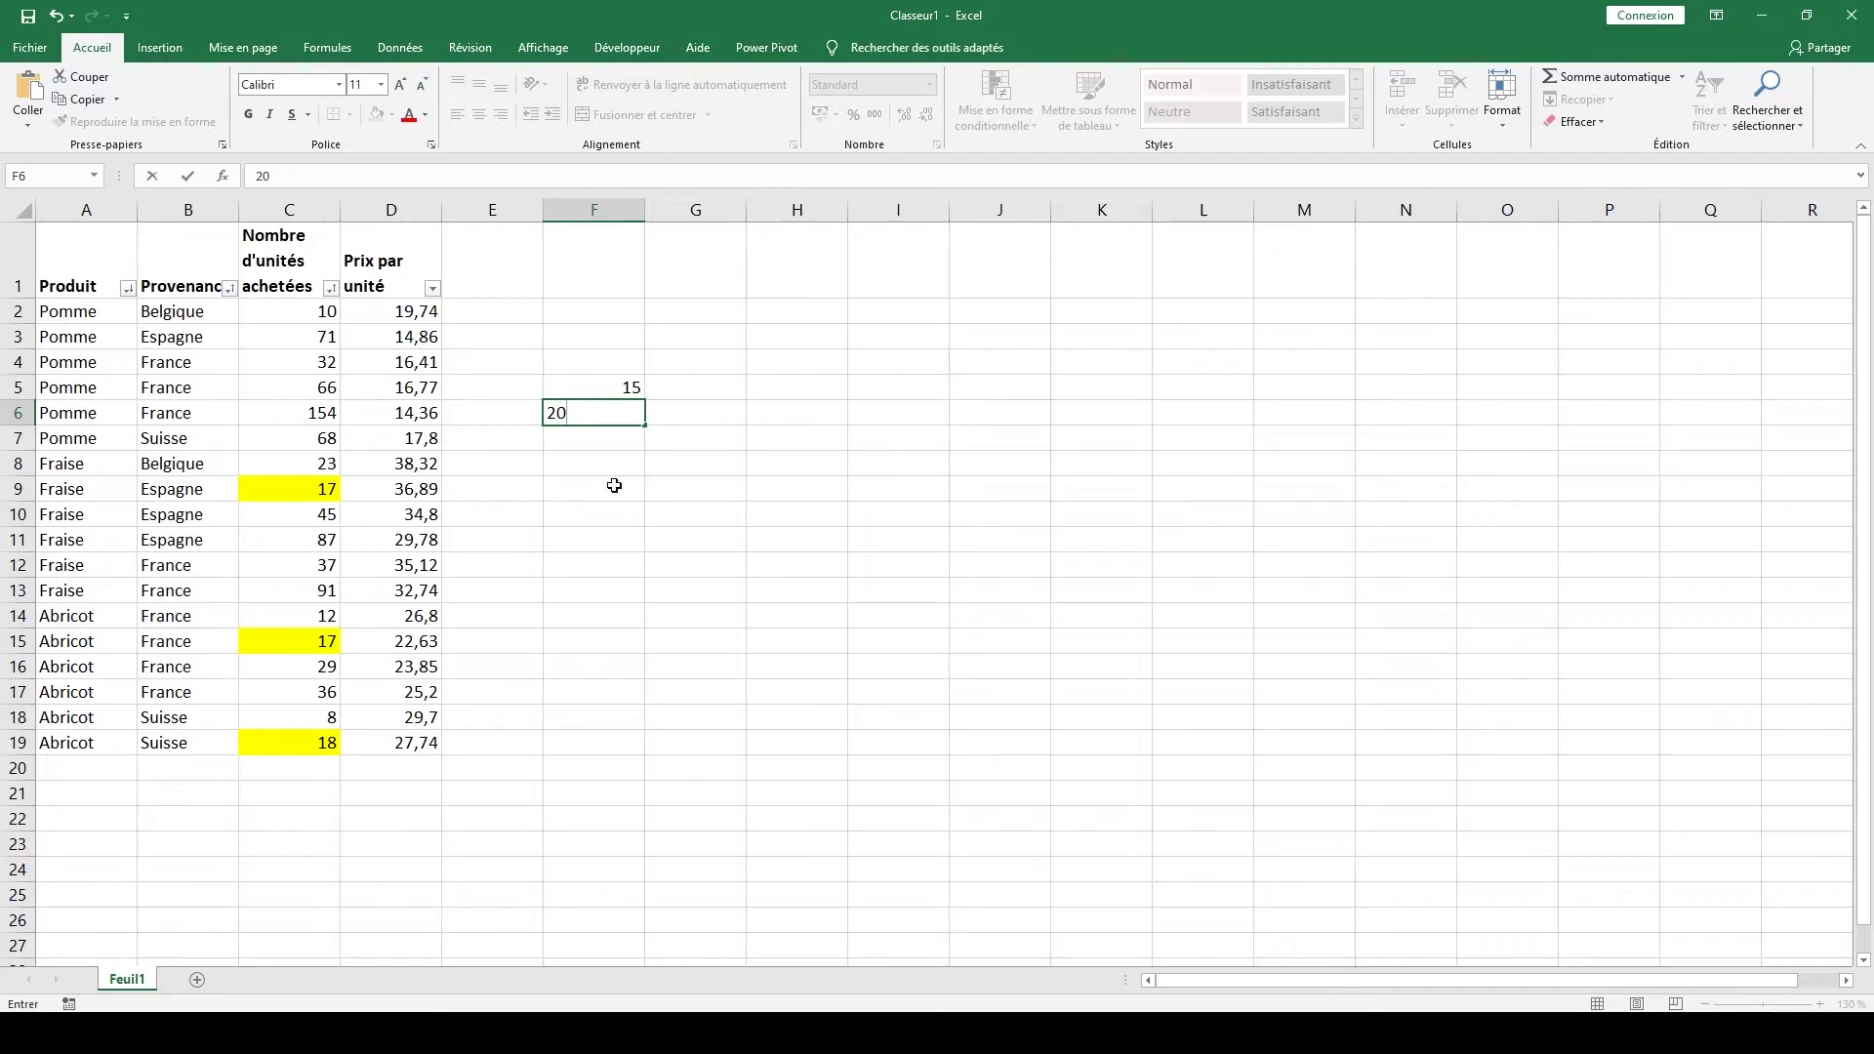
click(614, 486)
Label the two limit values with "min" in cell G5 and "max" in cell G6.
click(616, 394)
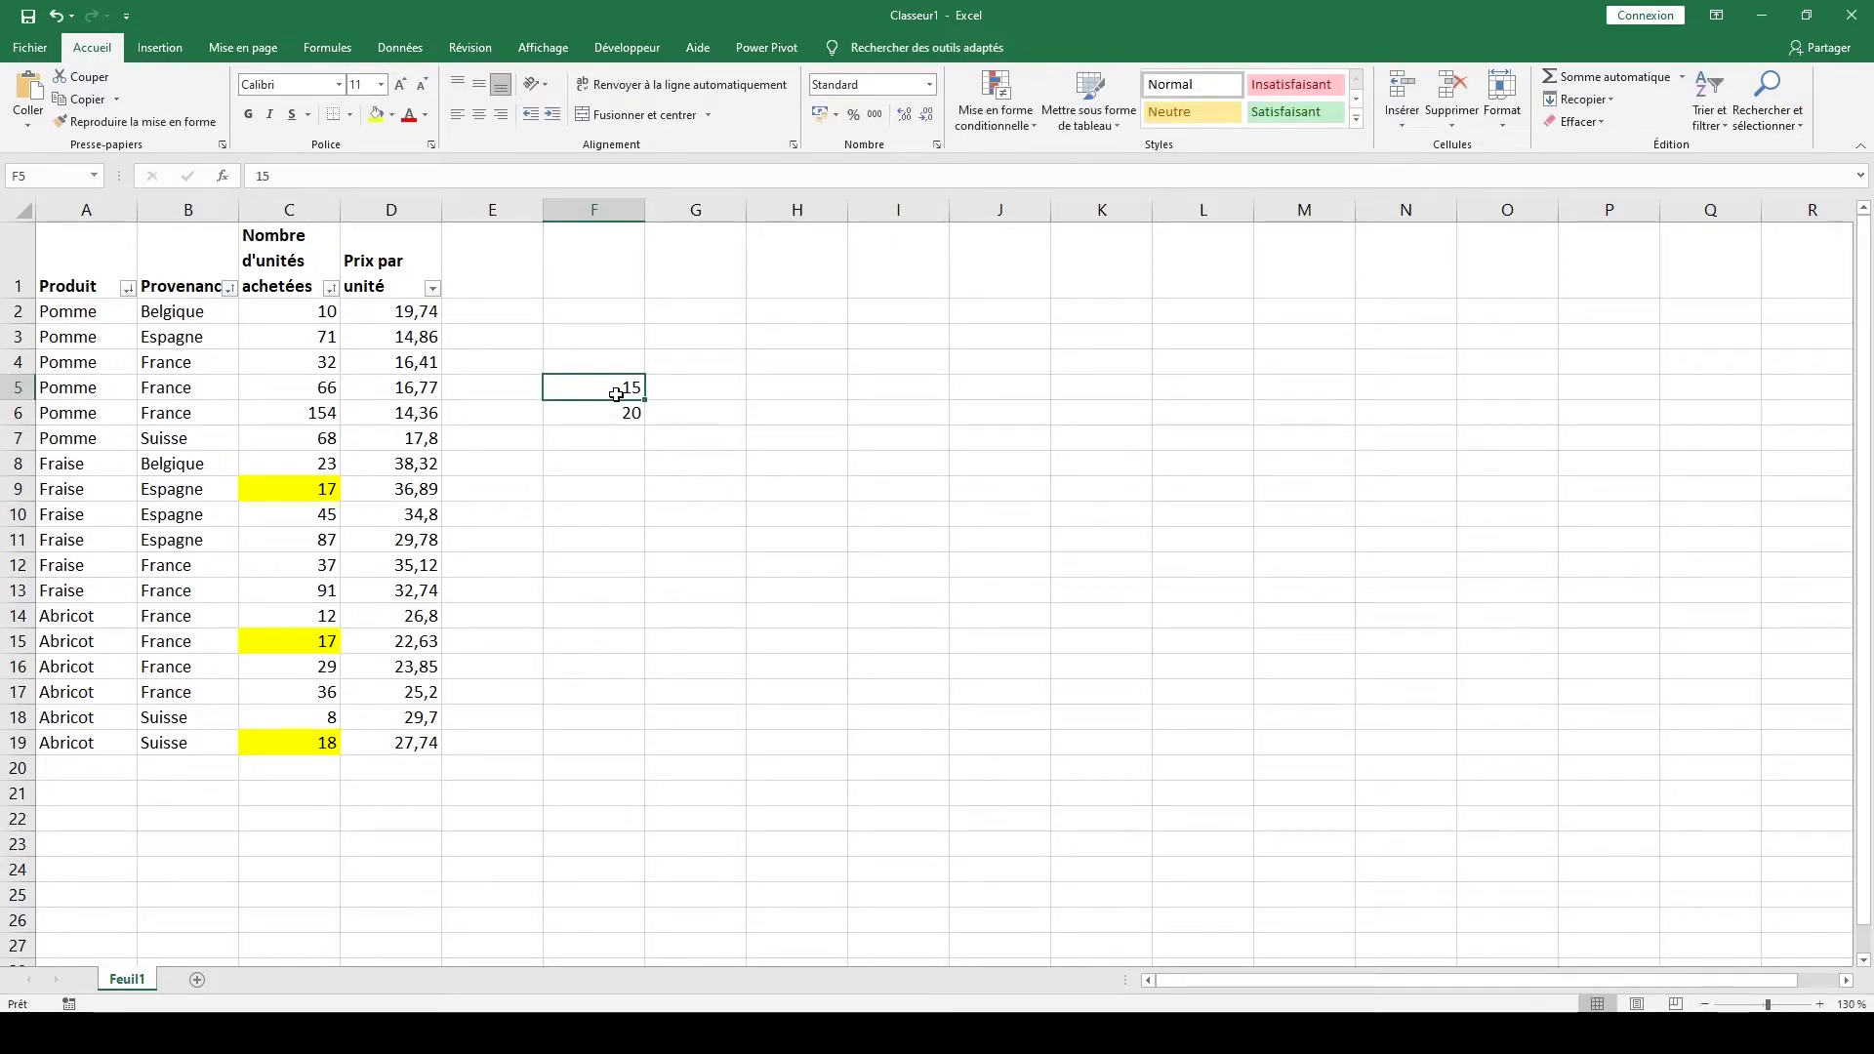
click(680, 388)
text(min)
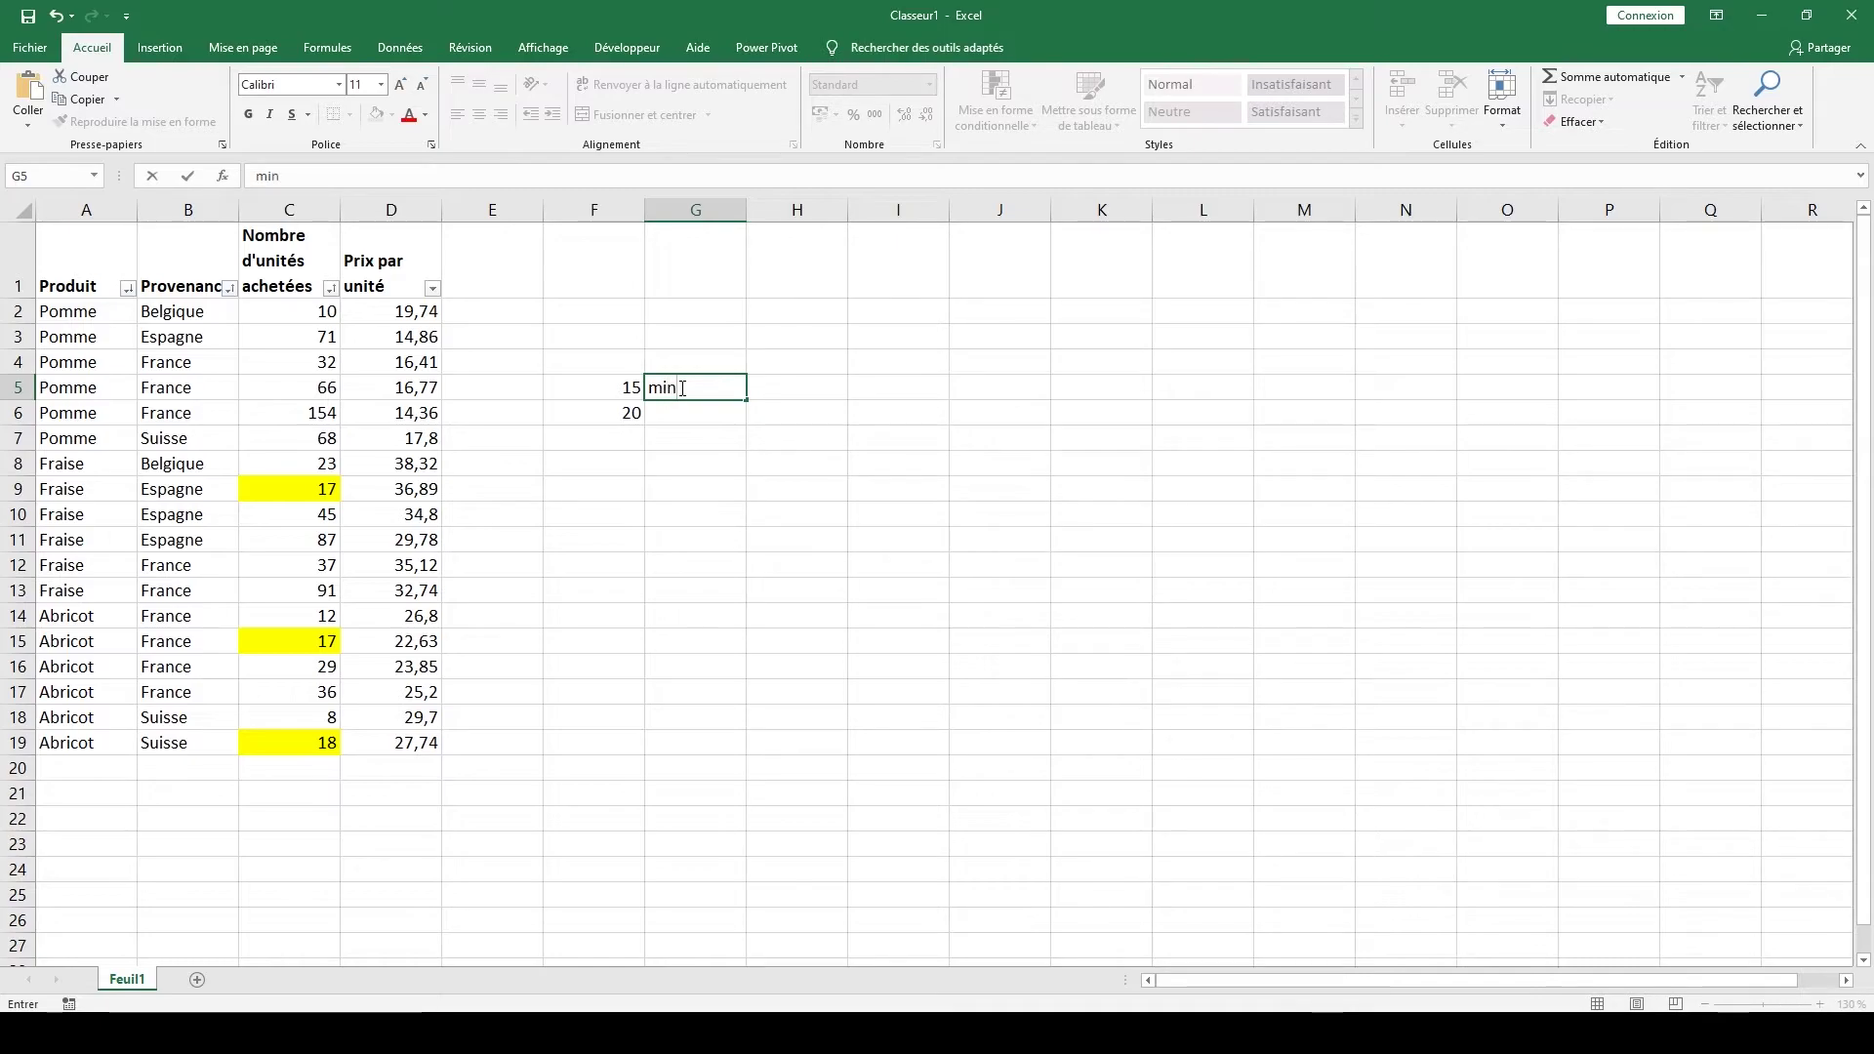
click(678, 413)
text(max)
click(744, 480)
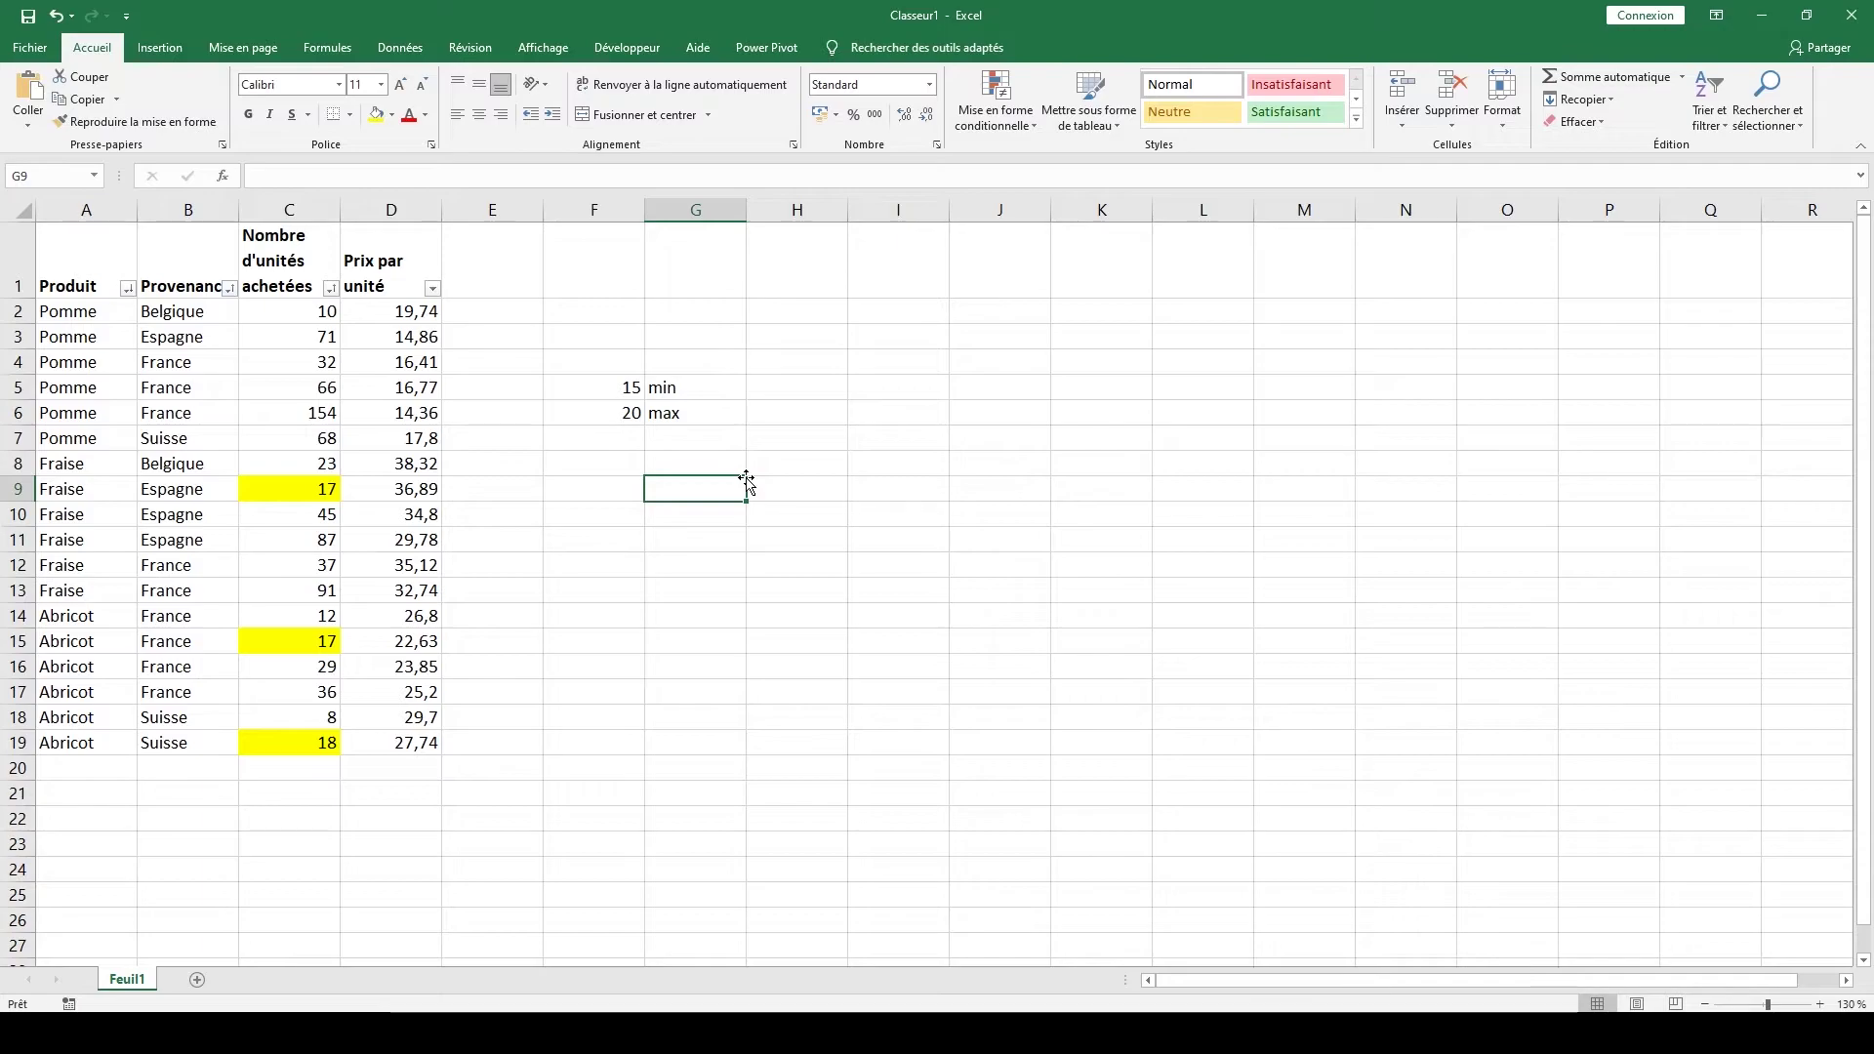
Edit the "comprise entre" rule on cells C2 to C19 so its lower bound refers to cell F5.
drag(293, 310, 289, 746)
click(1003, 91)
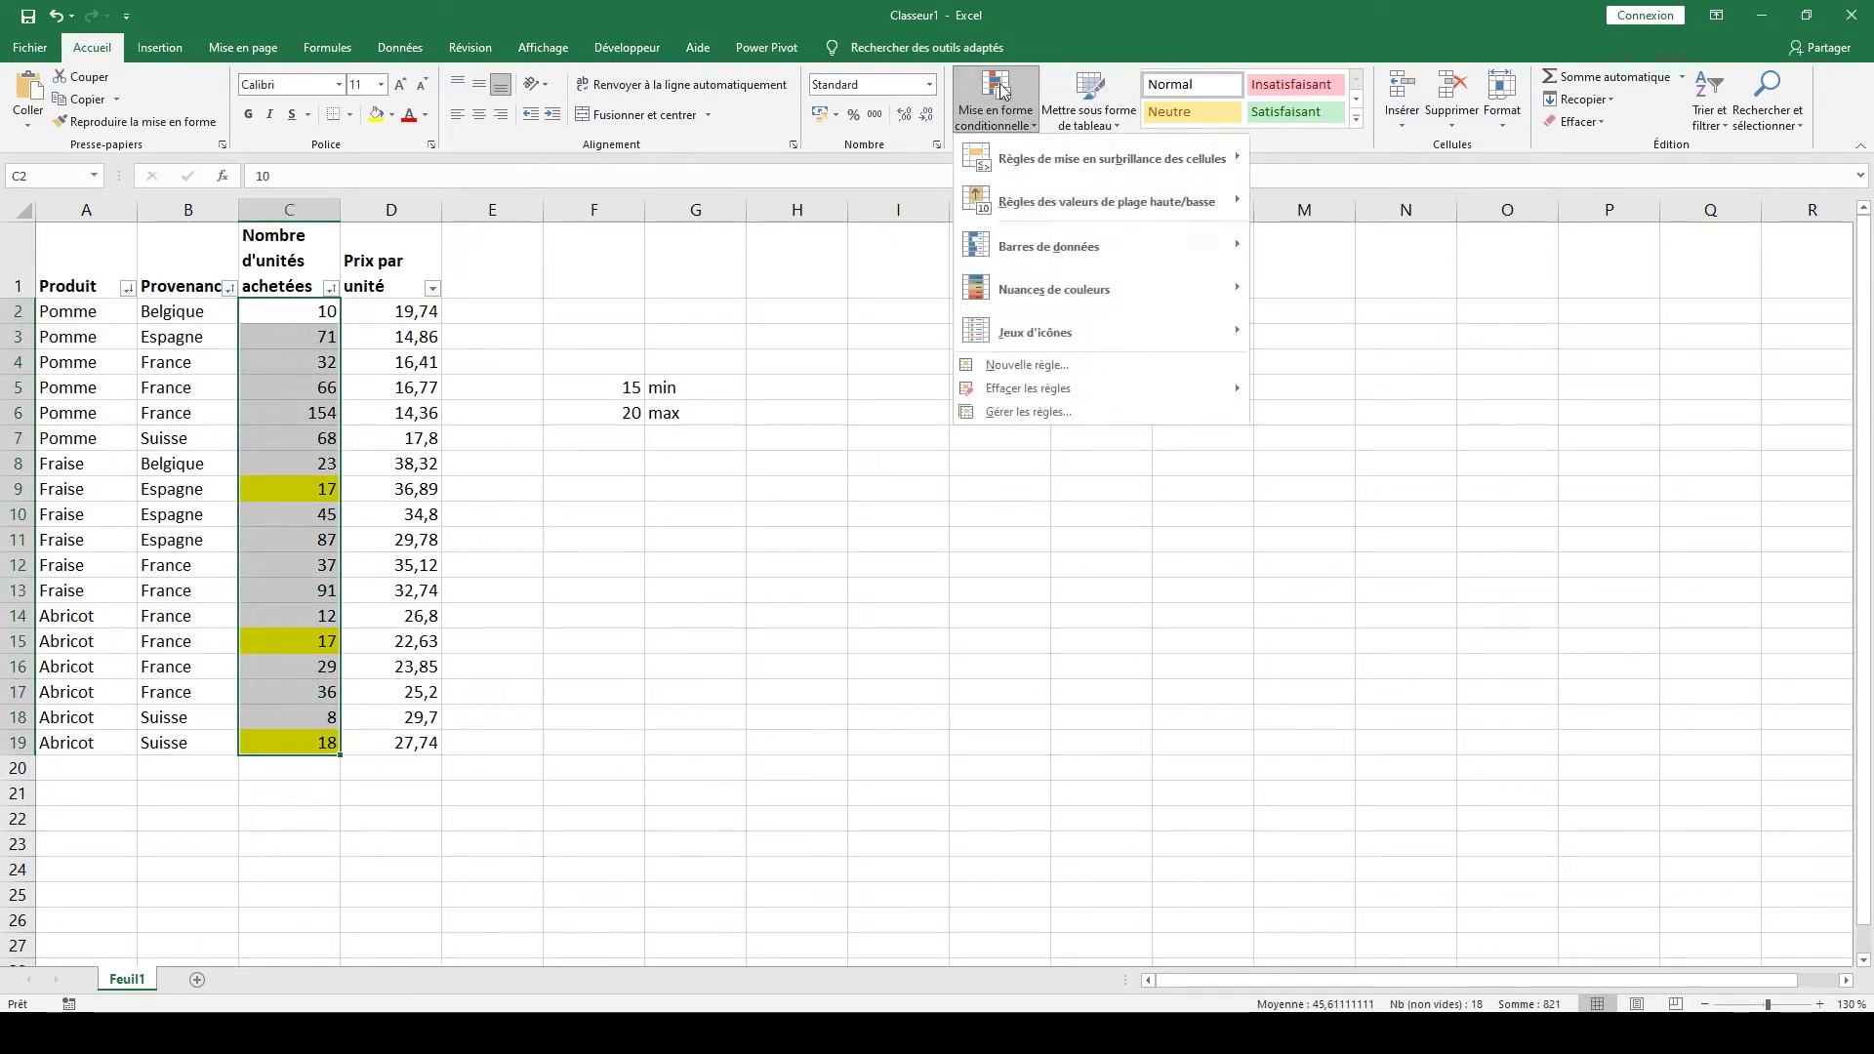
click(1068, 414)
drag(1055, 274, 1313, 301)
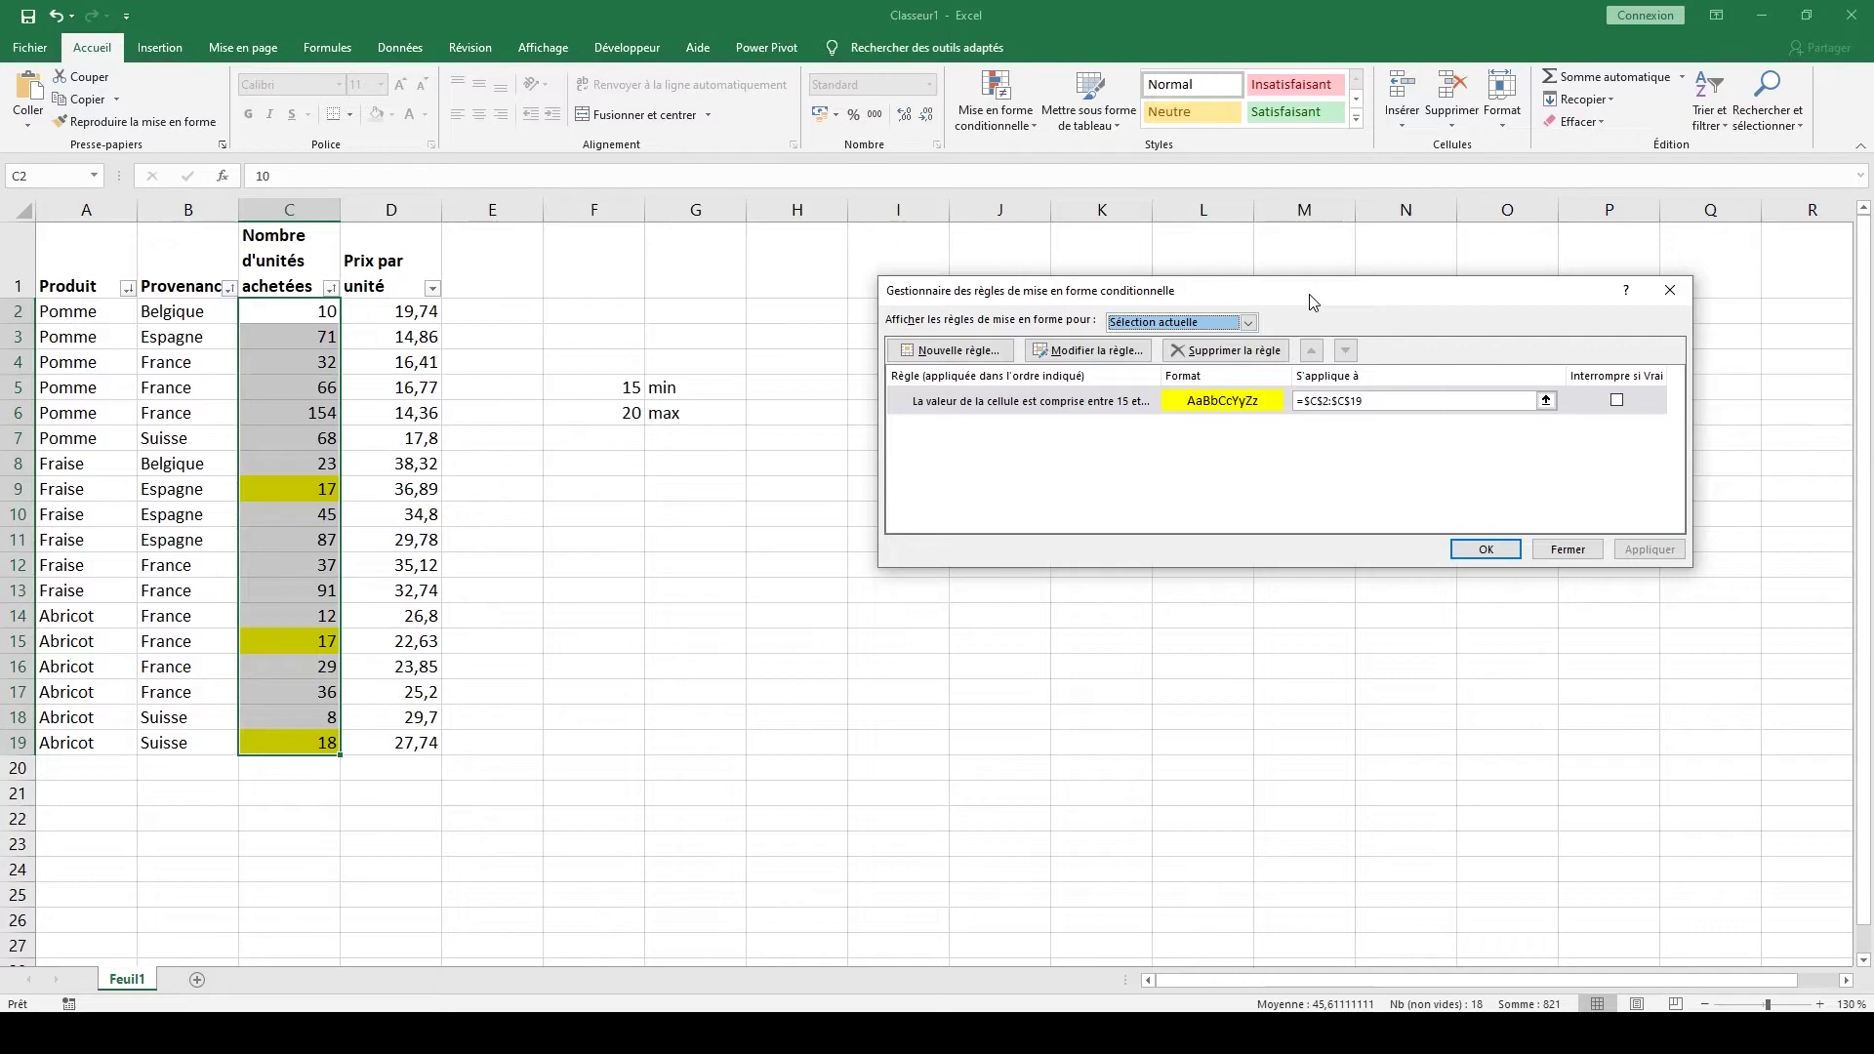
double_click(1137, 408)
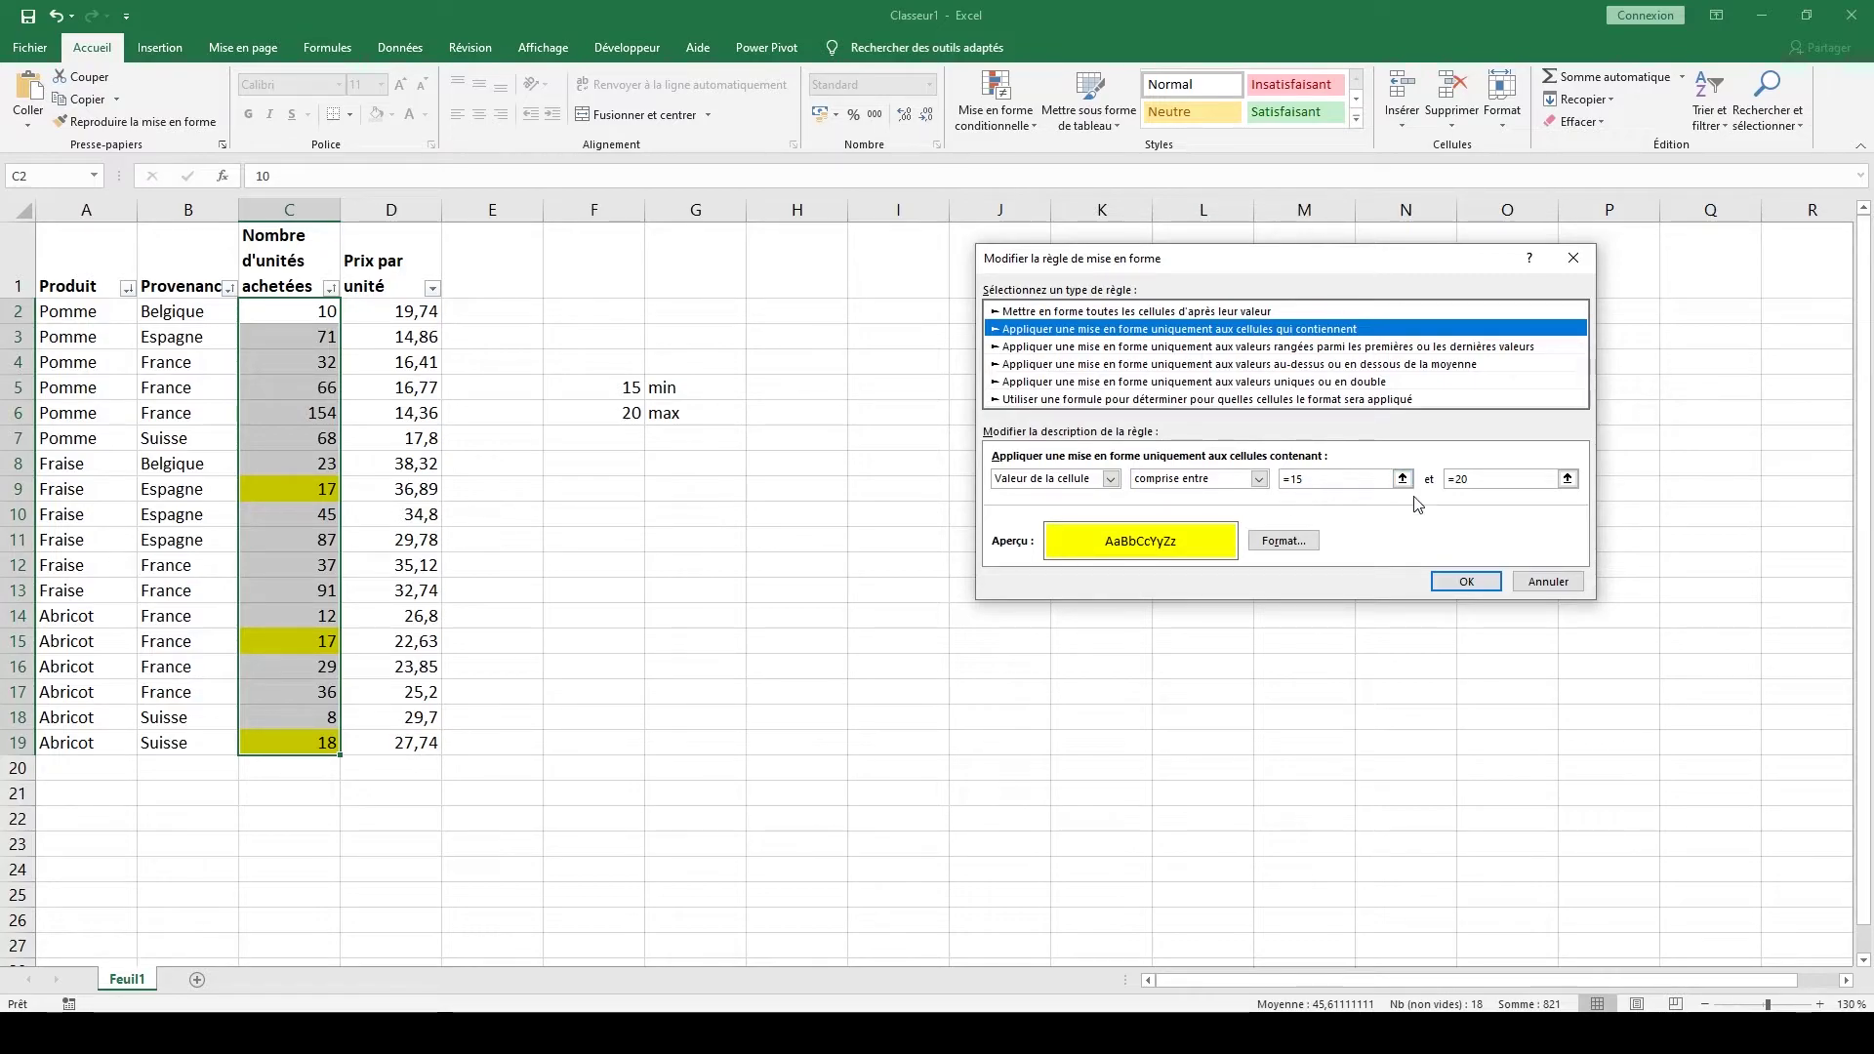
click(1299, 479)
key(BackSpace)
key(BackSpace)
key(BackSpace)
click(585, 386)
Set the rule's upper bound to refer to cell F6 and apply the modified rule to the column.
drag(1477, 481, 1412, 488)
click(624, 414)
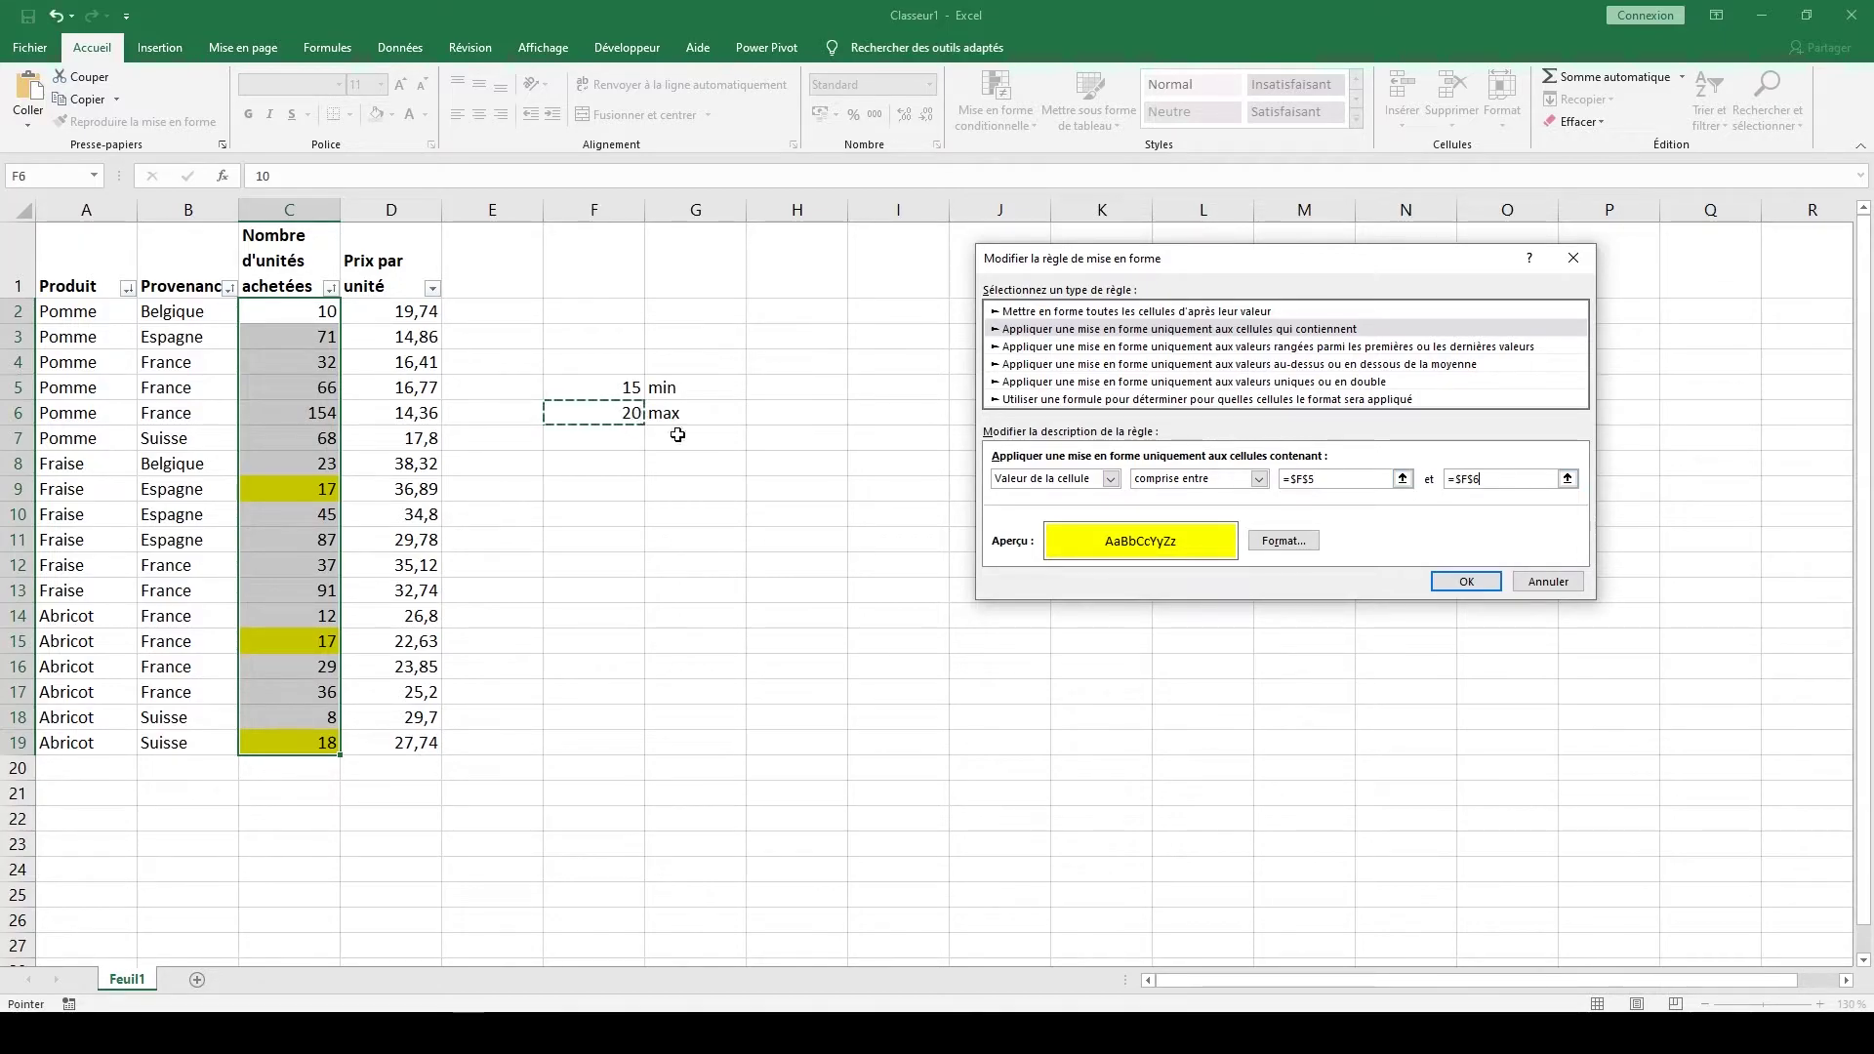
click(1464, 581)
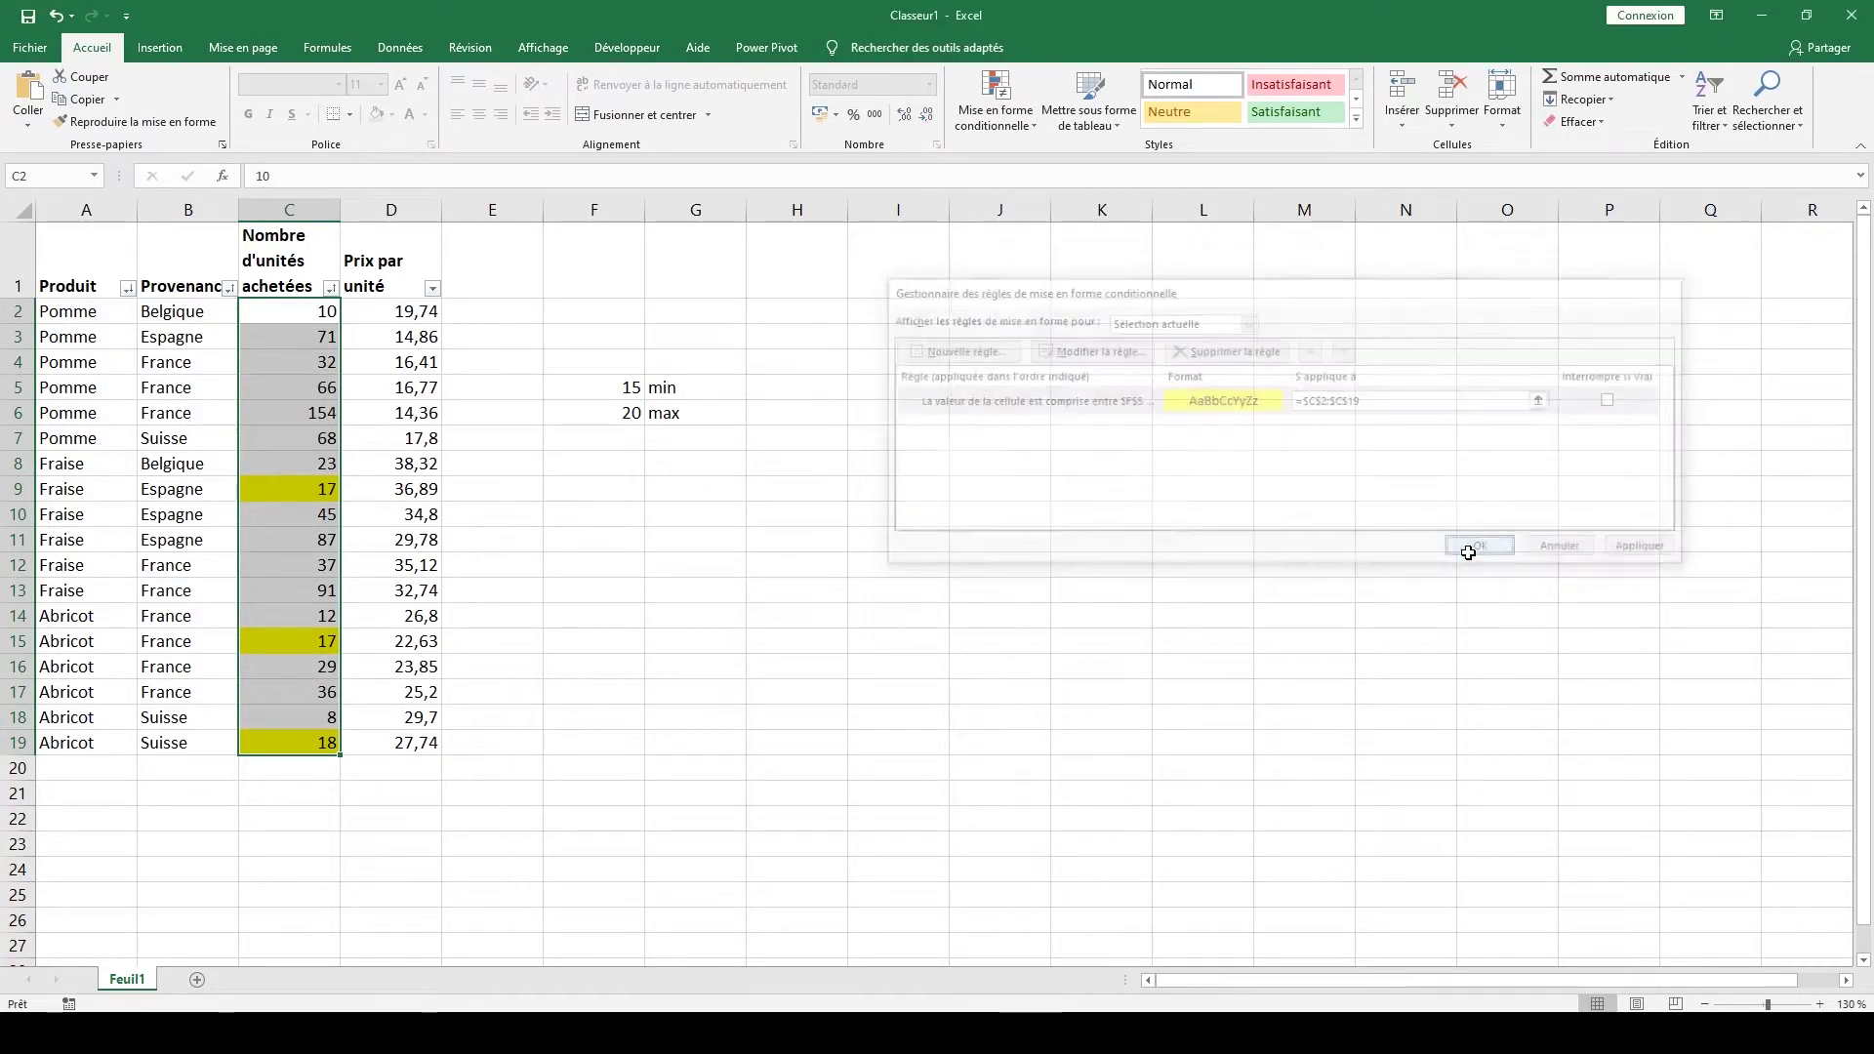
click(1468, 548)
click(987, 636)
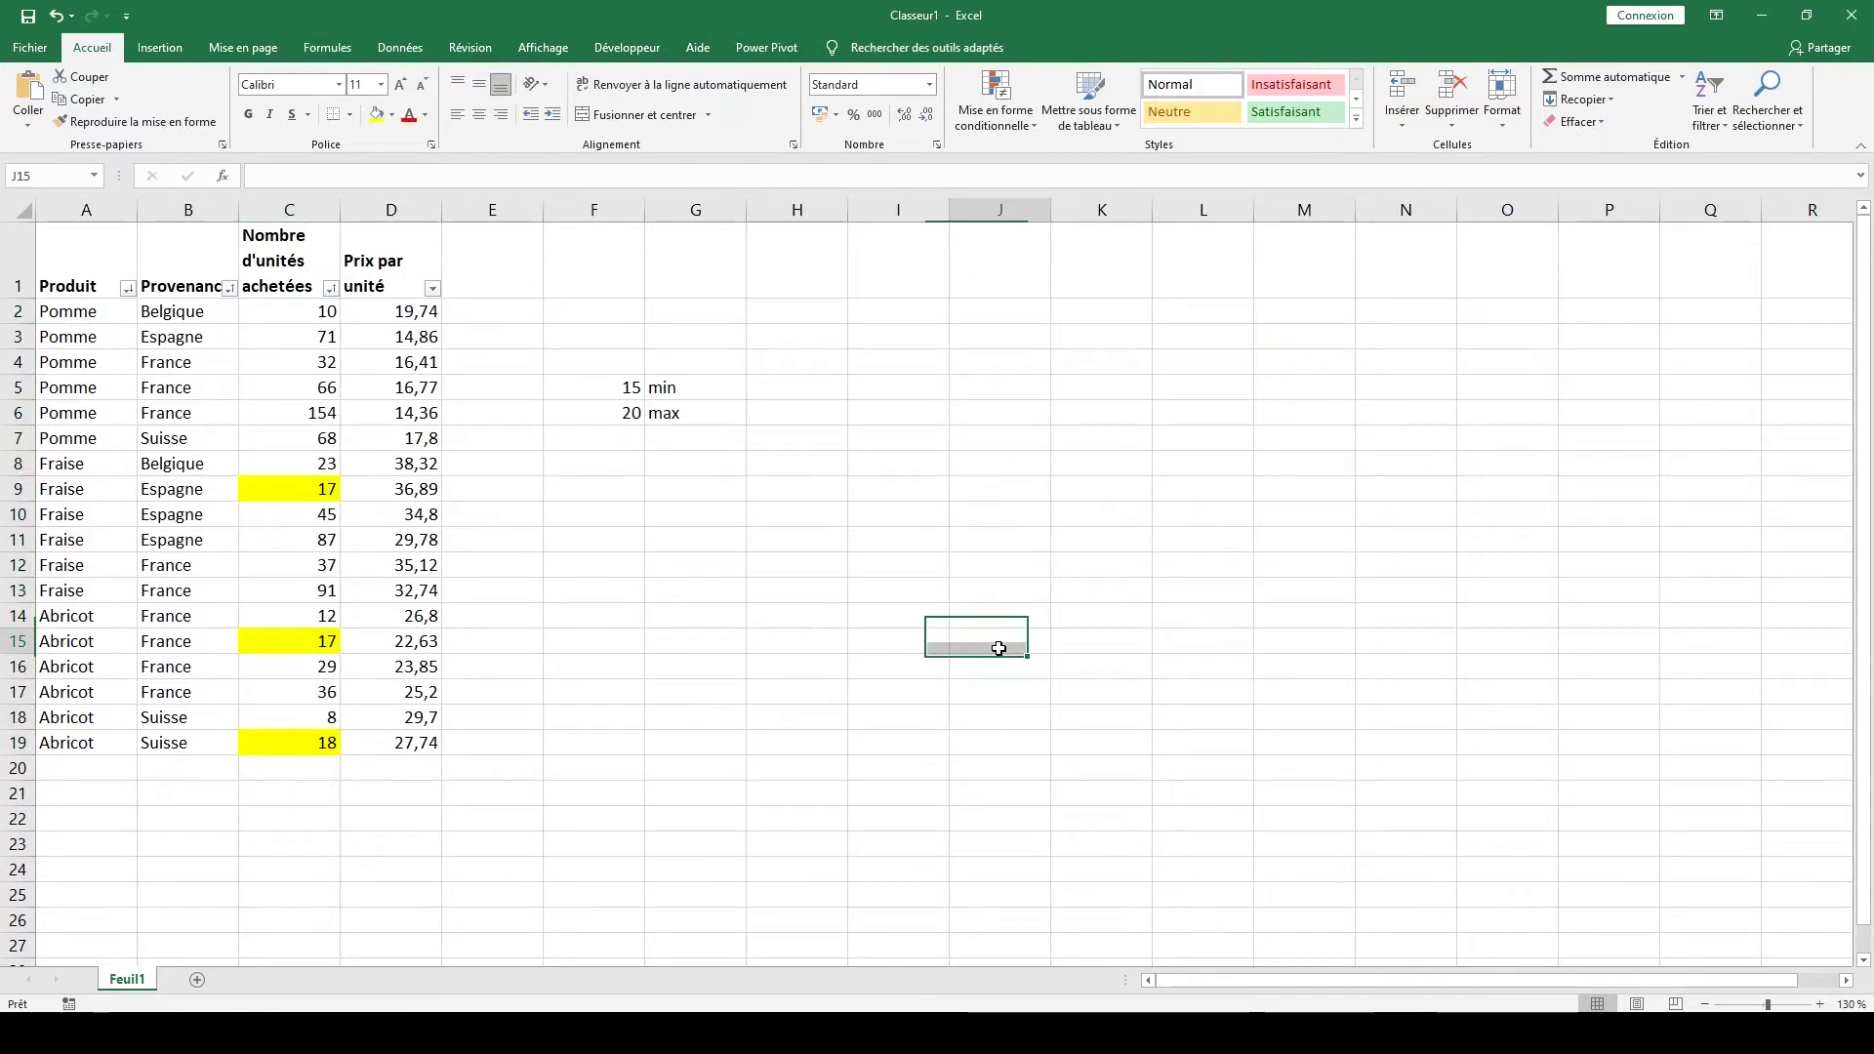
Change the max limit in cell F6 to 40 and the min limit in cell F5 to 10.
click(605, 388)
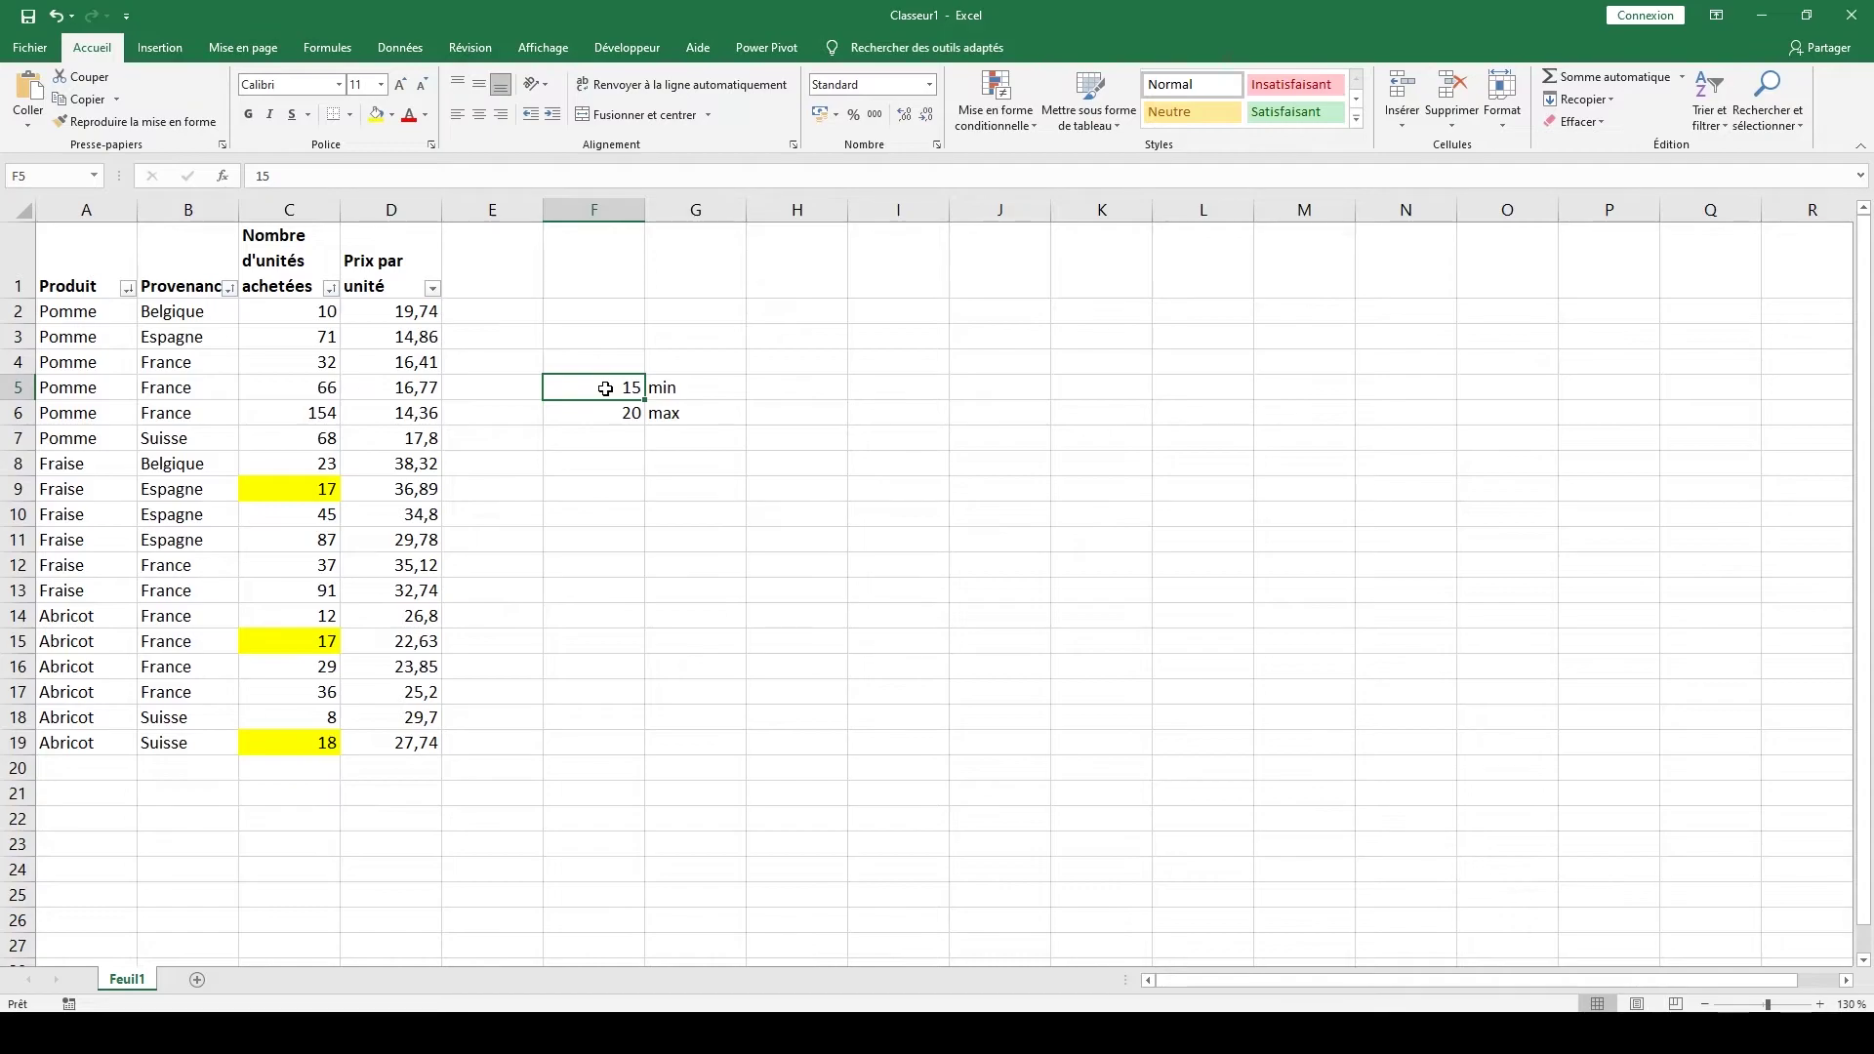
click(615, 387)
click(616, 414)
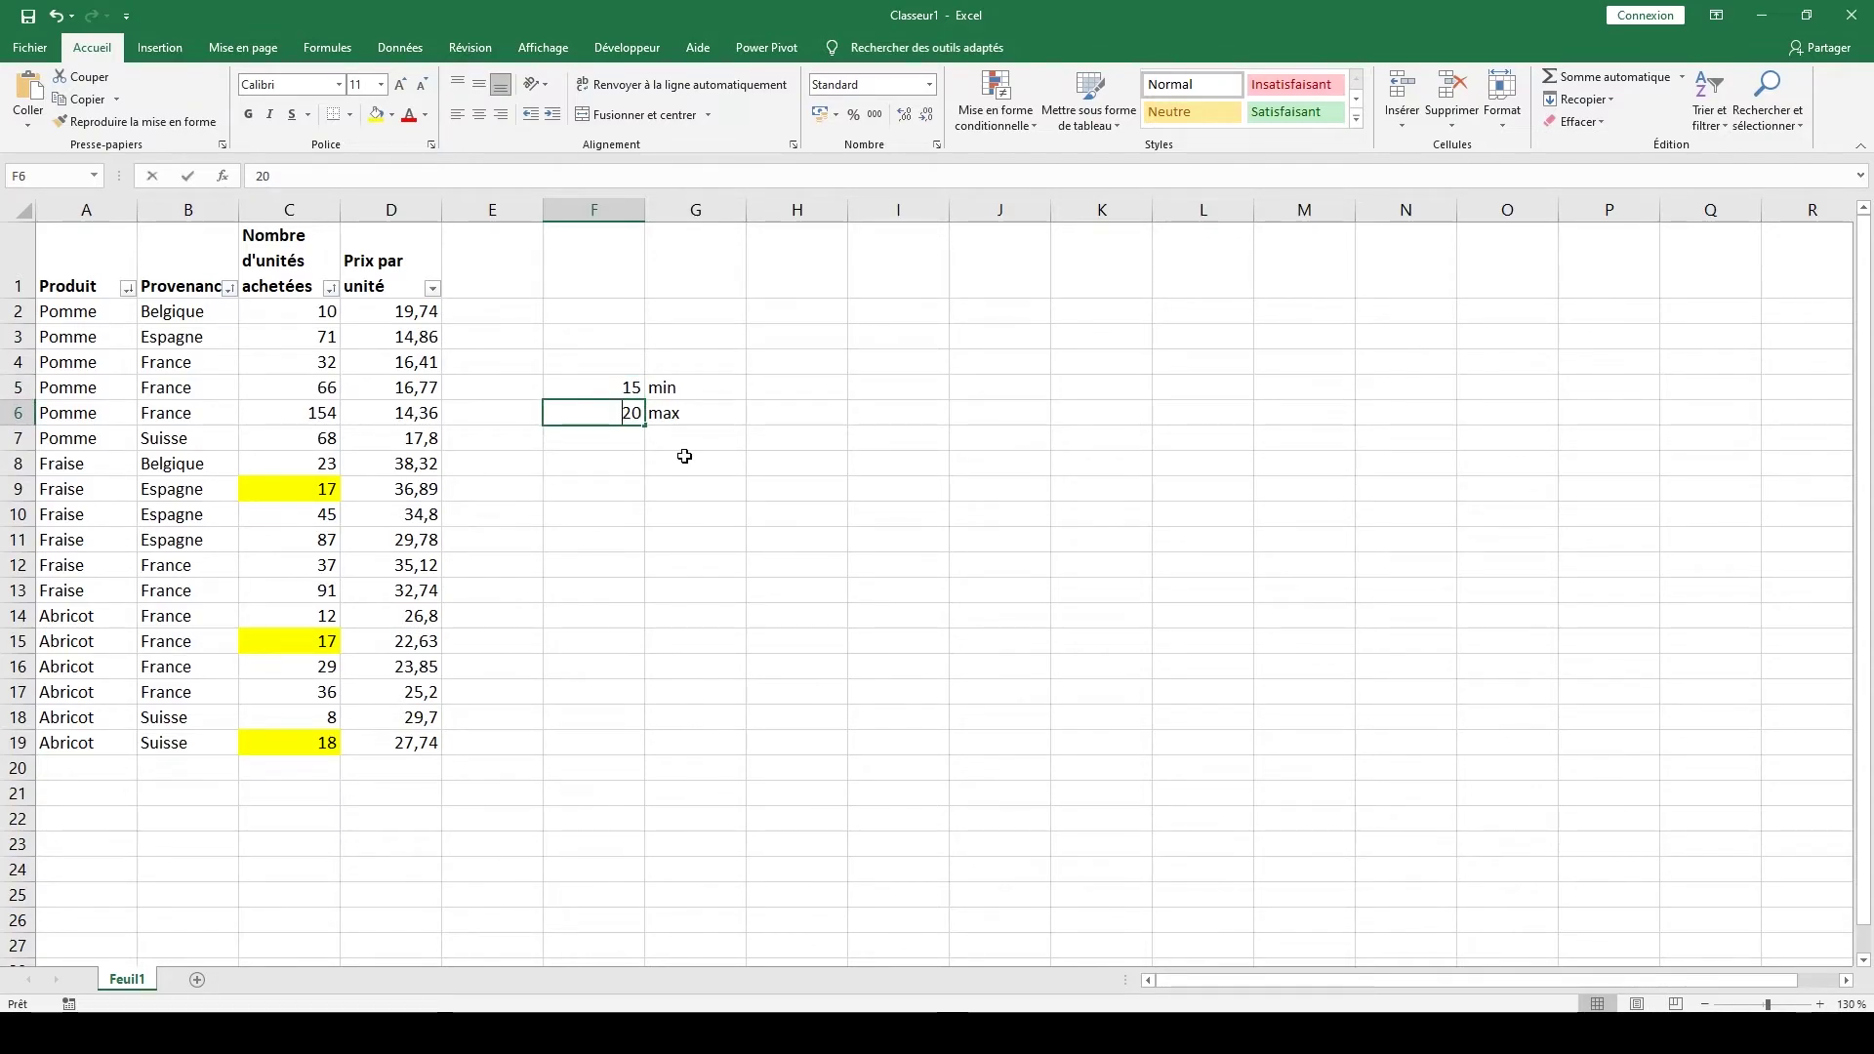
text(40)
click(683, 537)
click(617, 414)
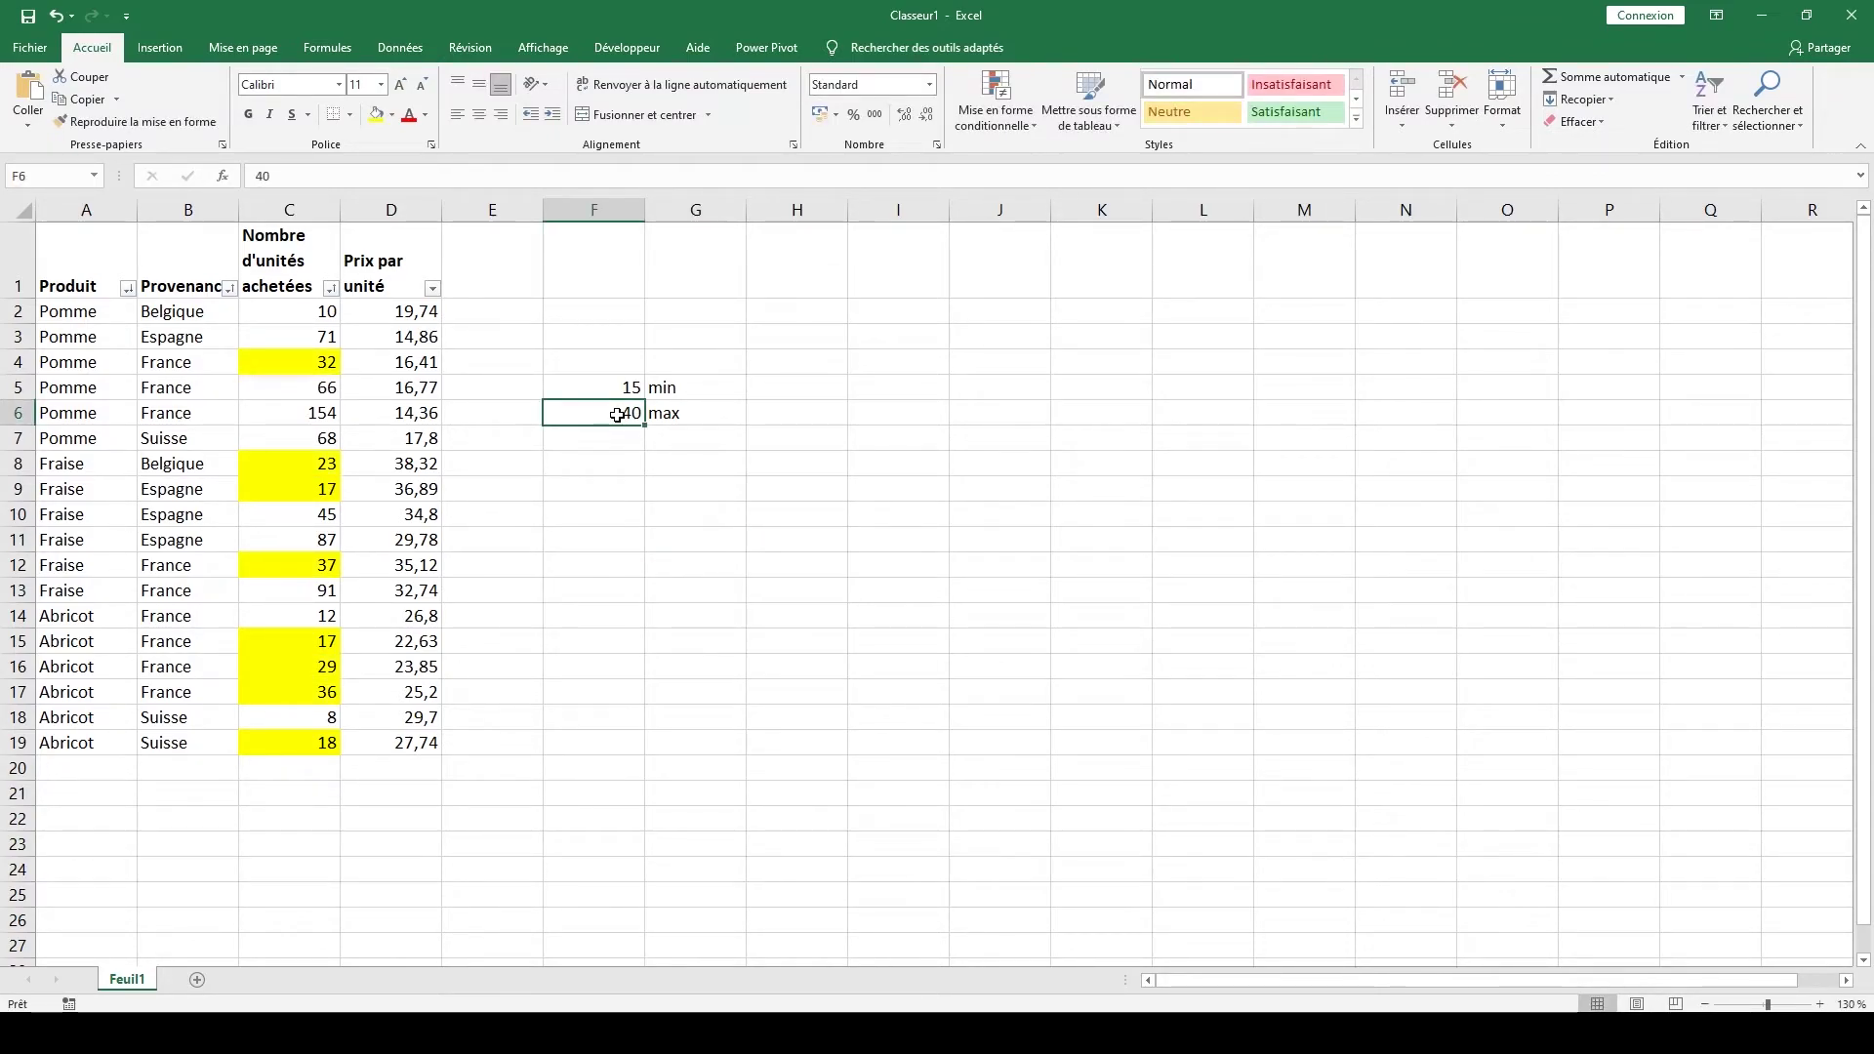
click(629, 387)
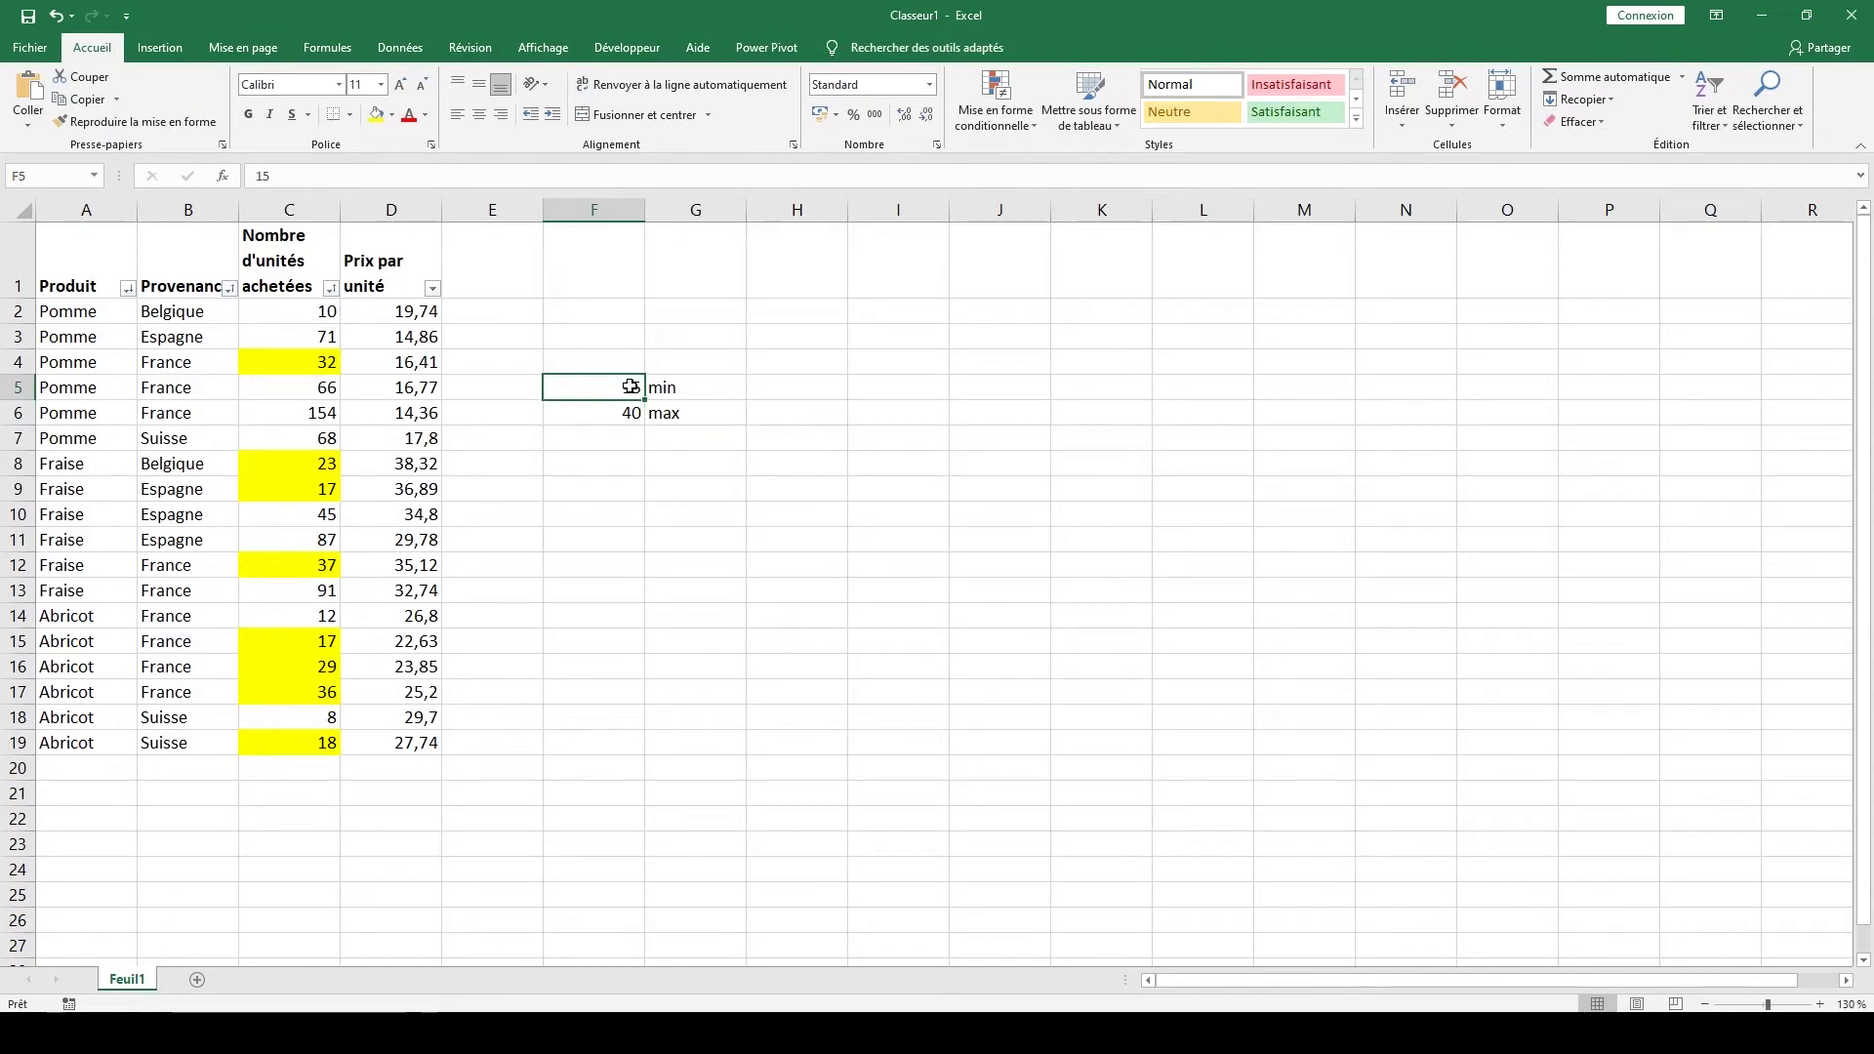
text(10)
click(707, 586)
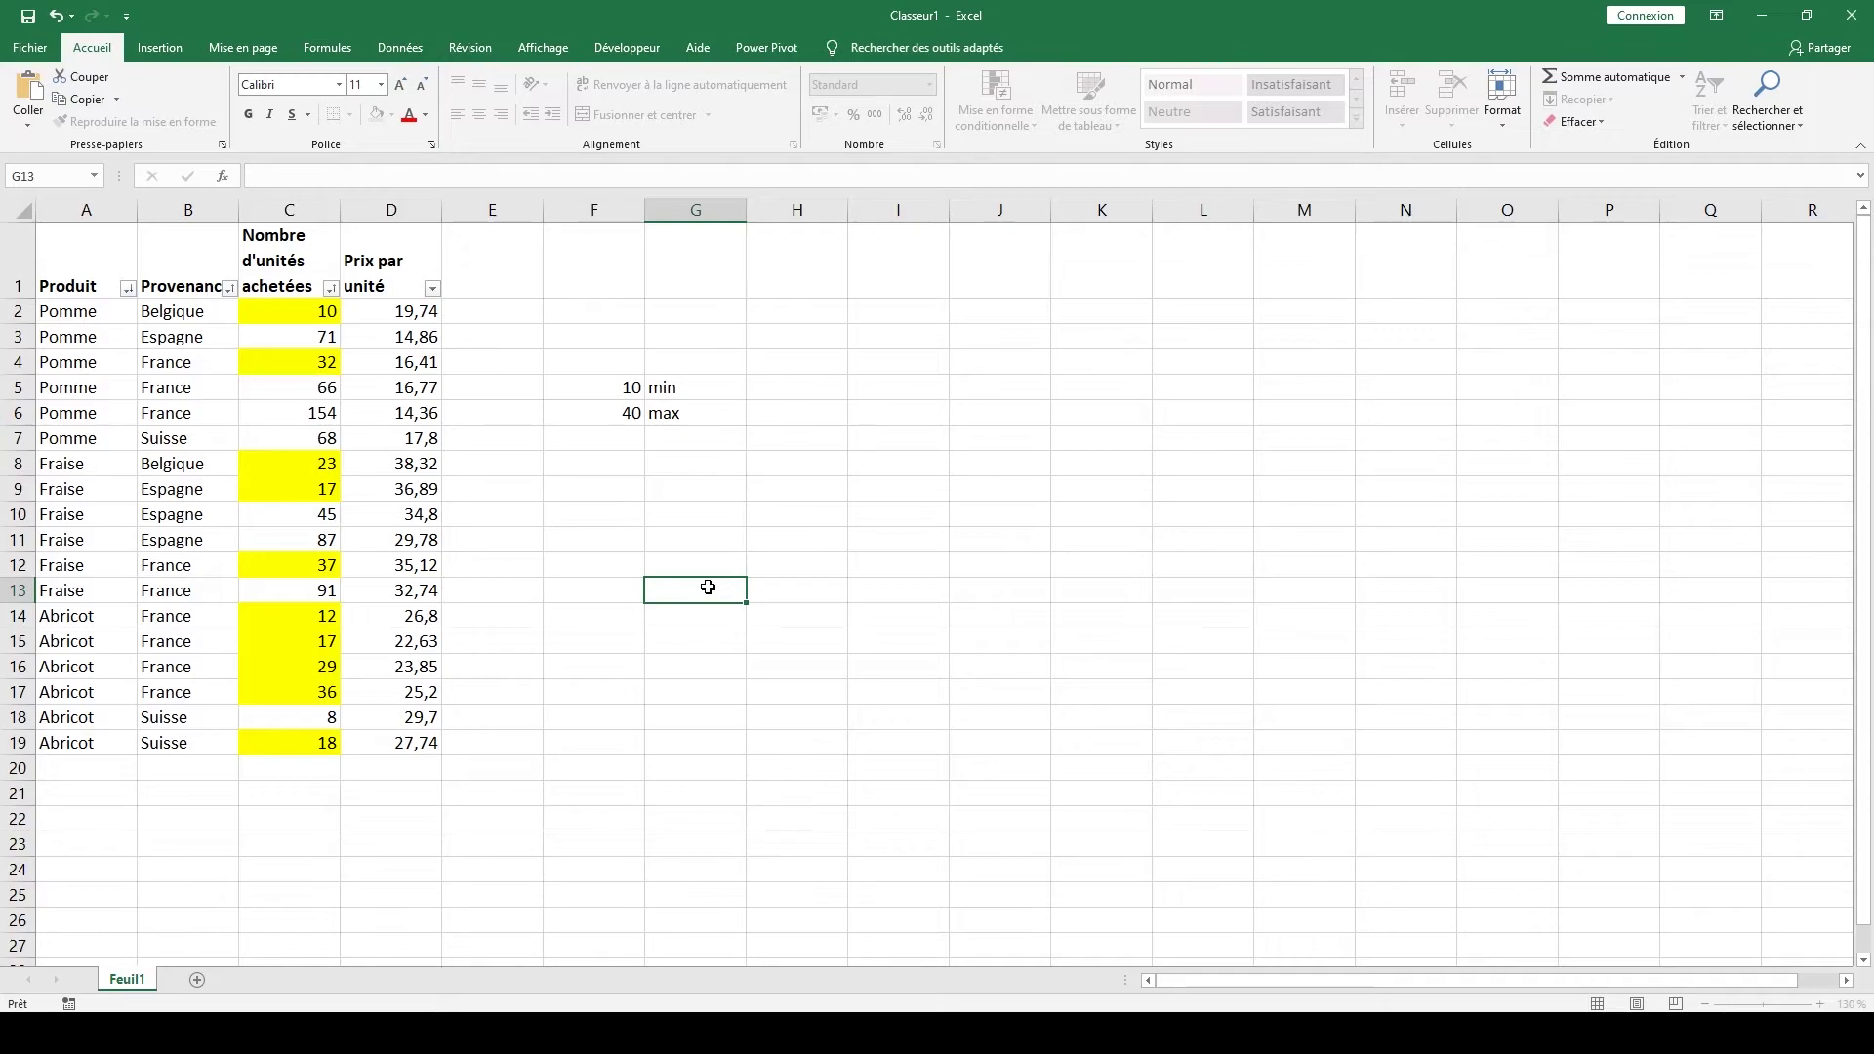
Create another rule for cells C2 to C19 that formats only cells that contain given values, with a green fill.
drag(289, 310, 283, 744)
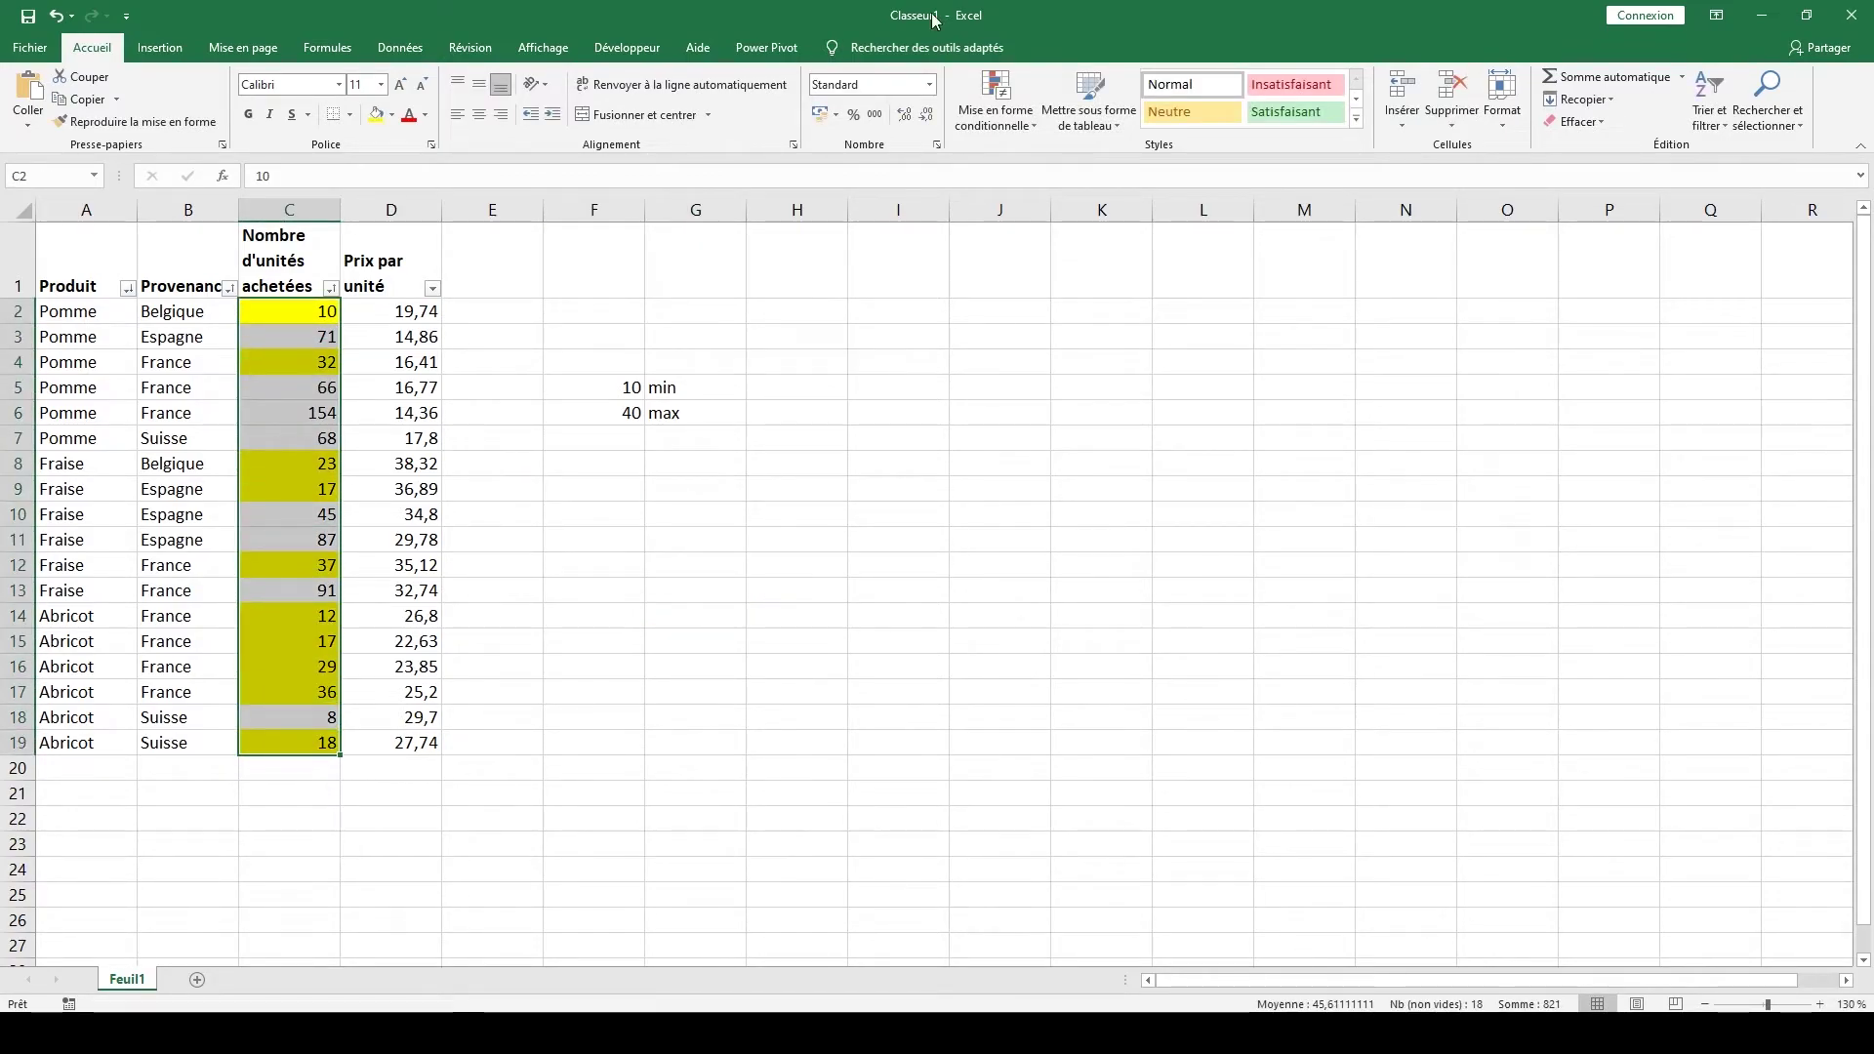
click(1004, 137)
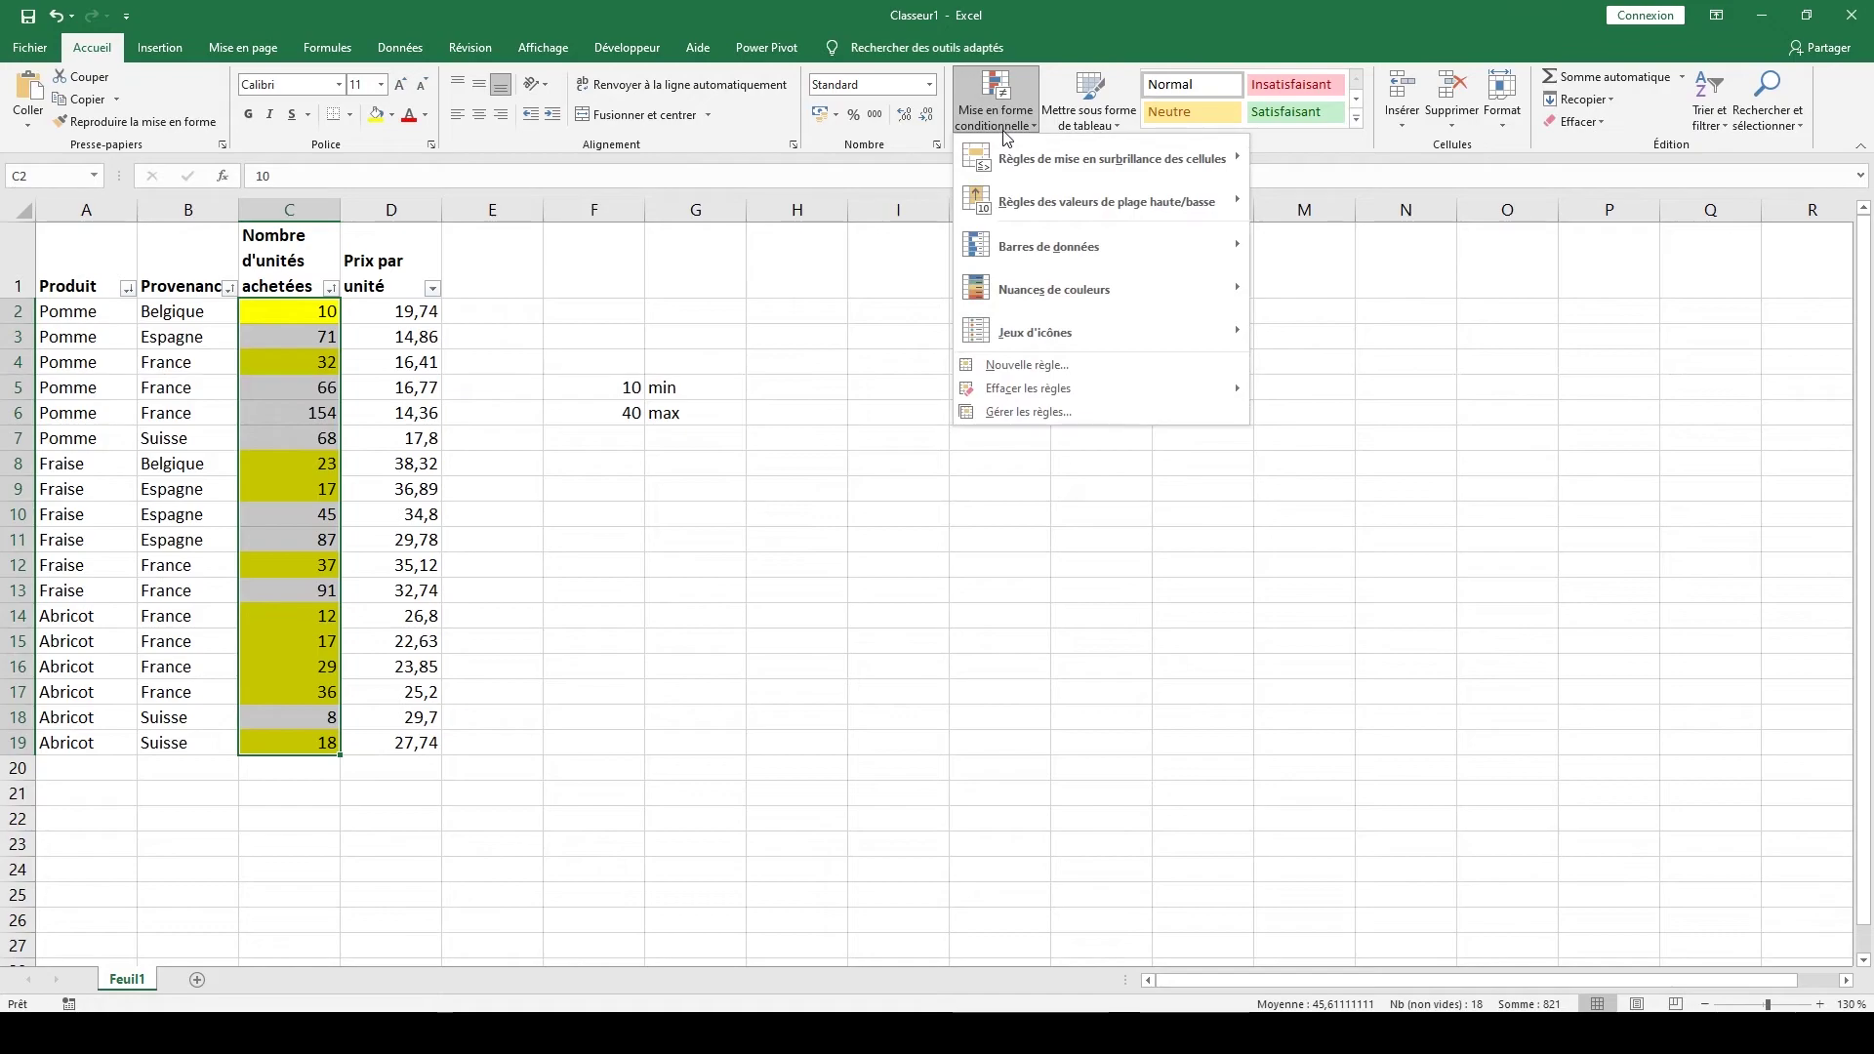
click(1081, 419)
drag(1077, 293, 994, 426)
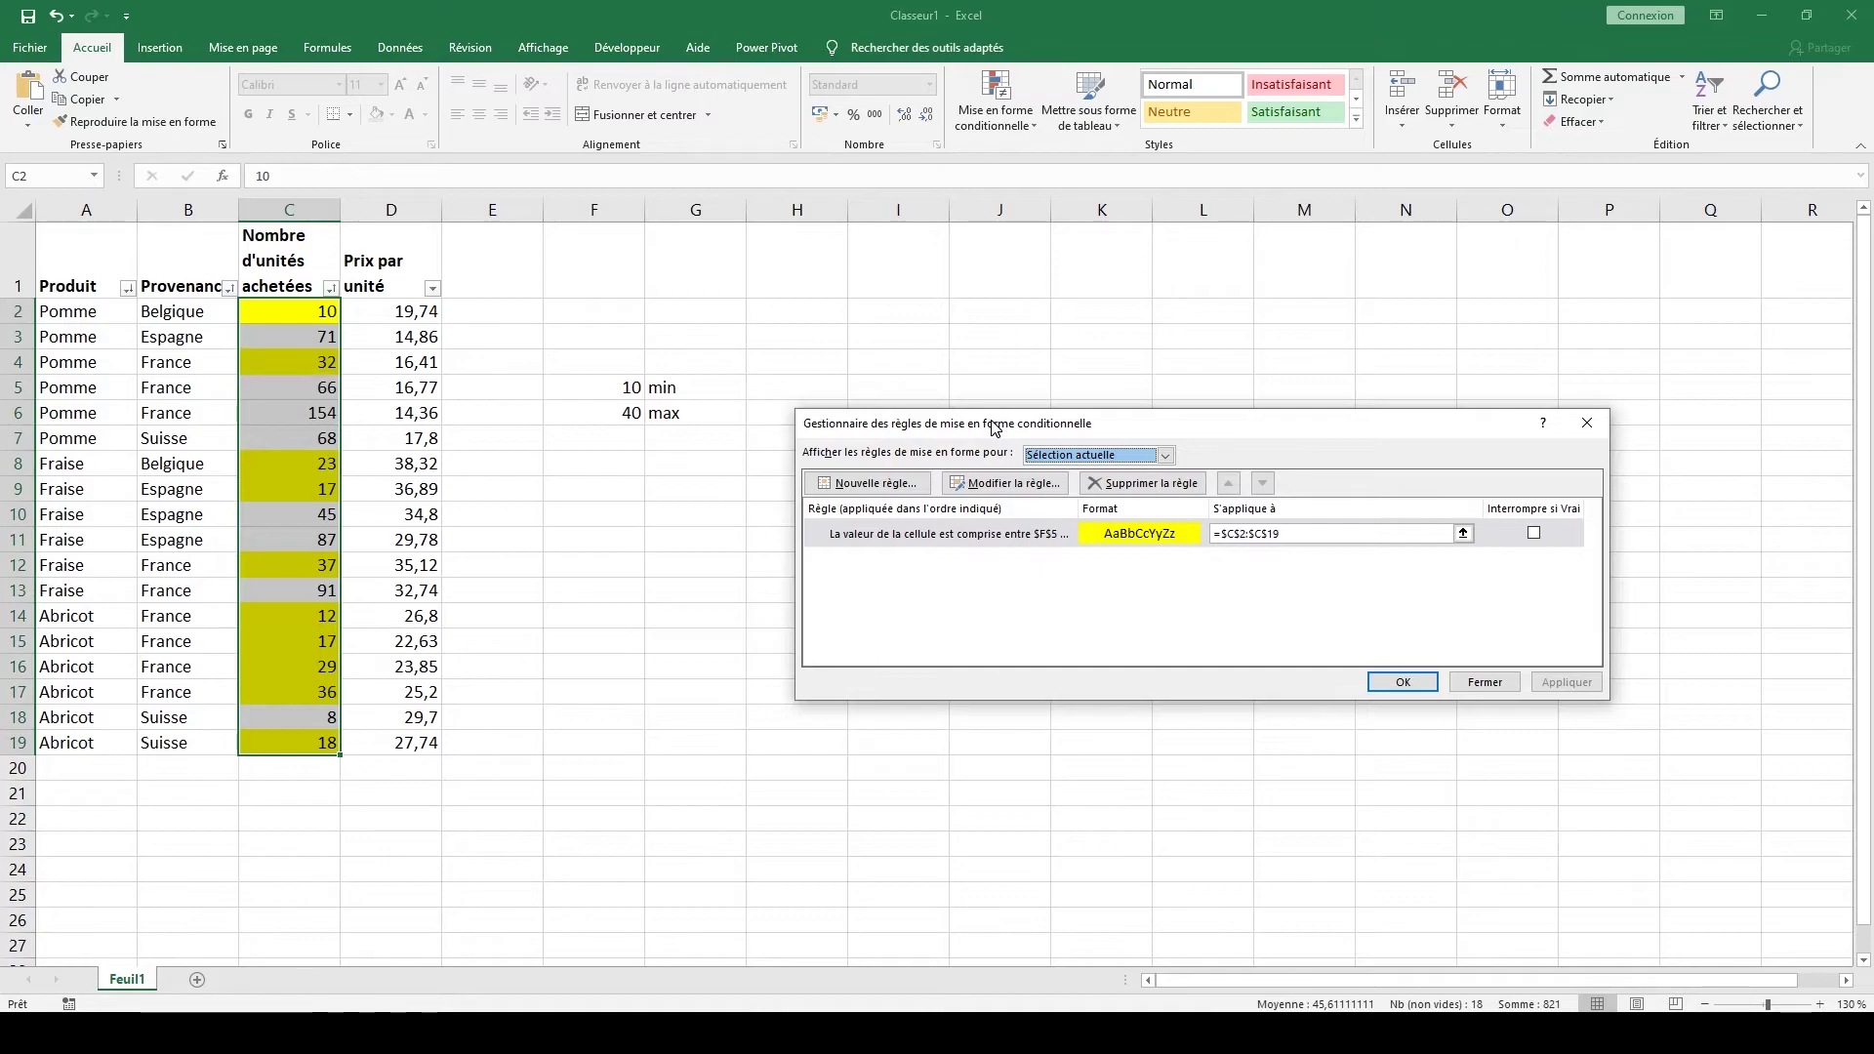
drag(995, 426, 992, 424)
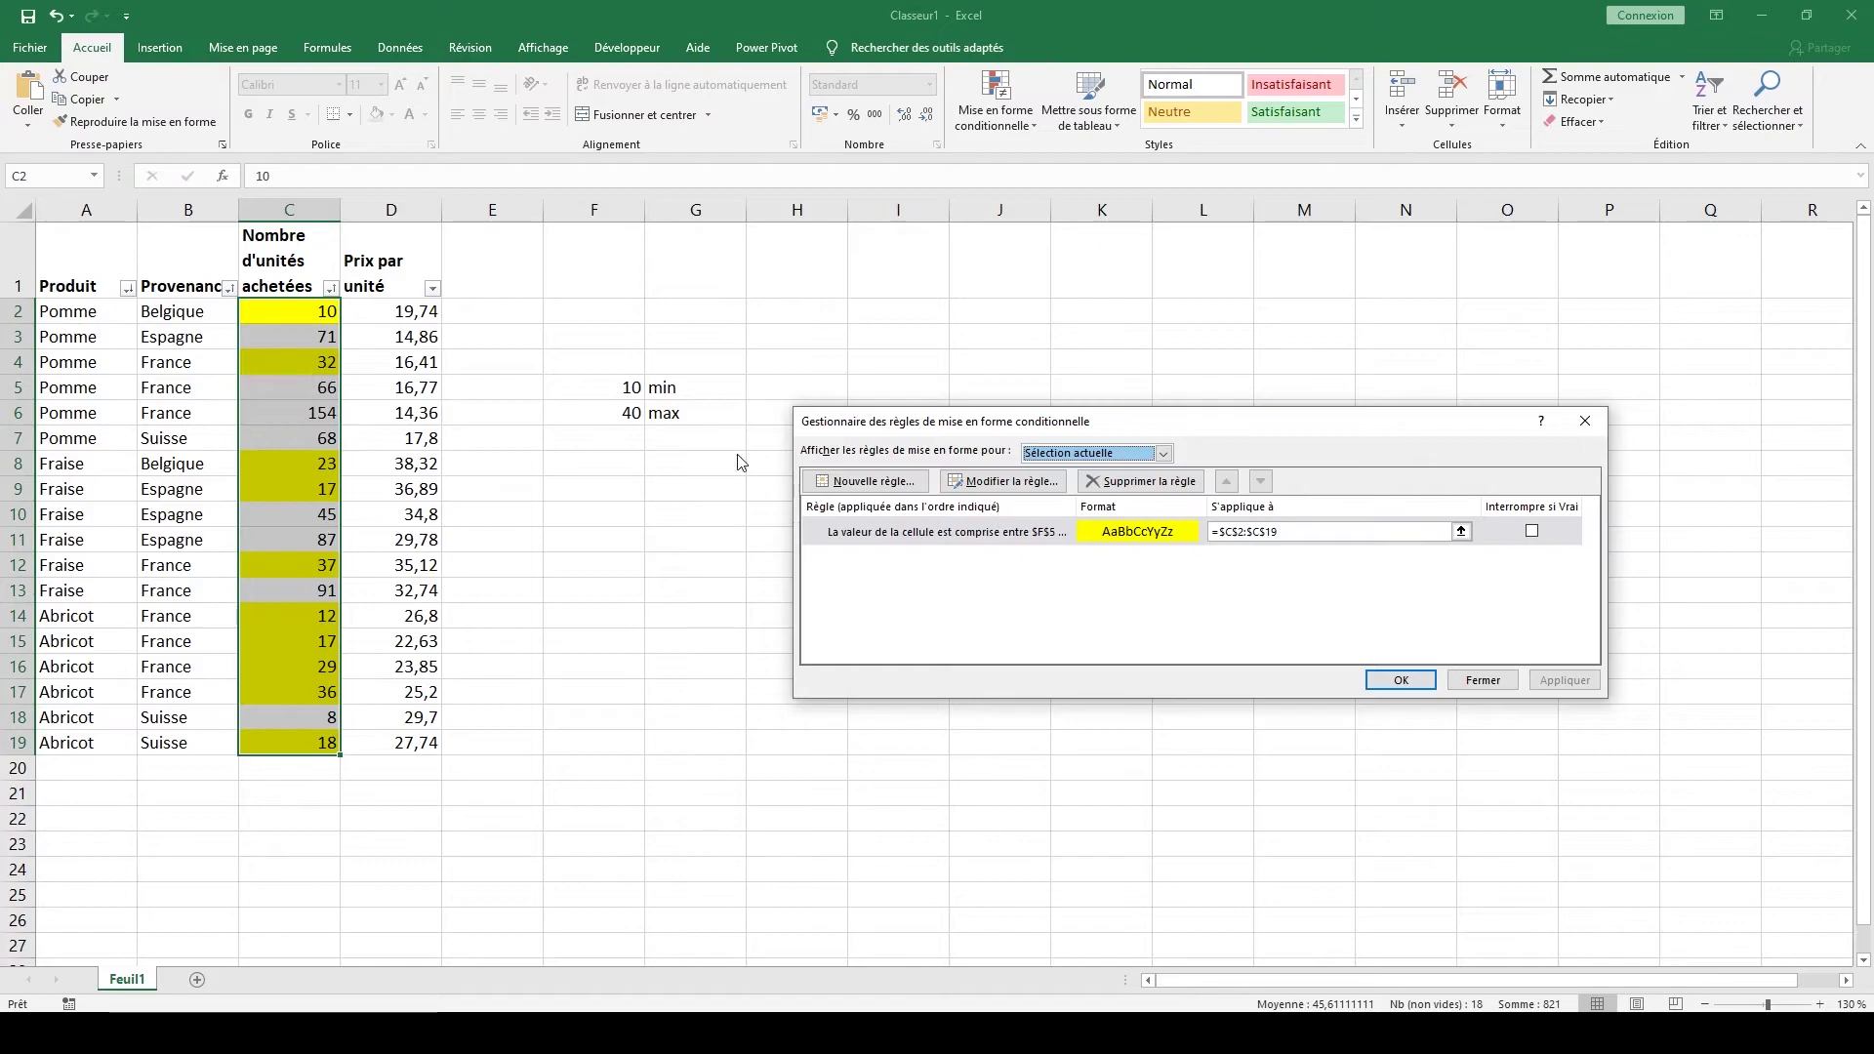
click(861, 483)
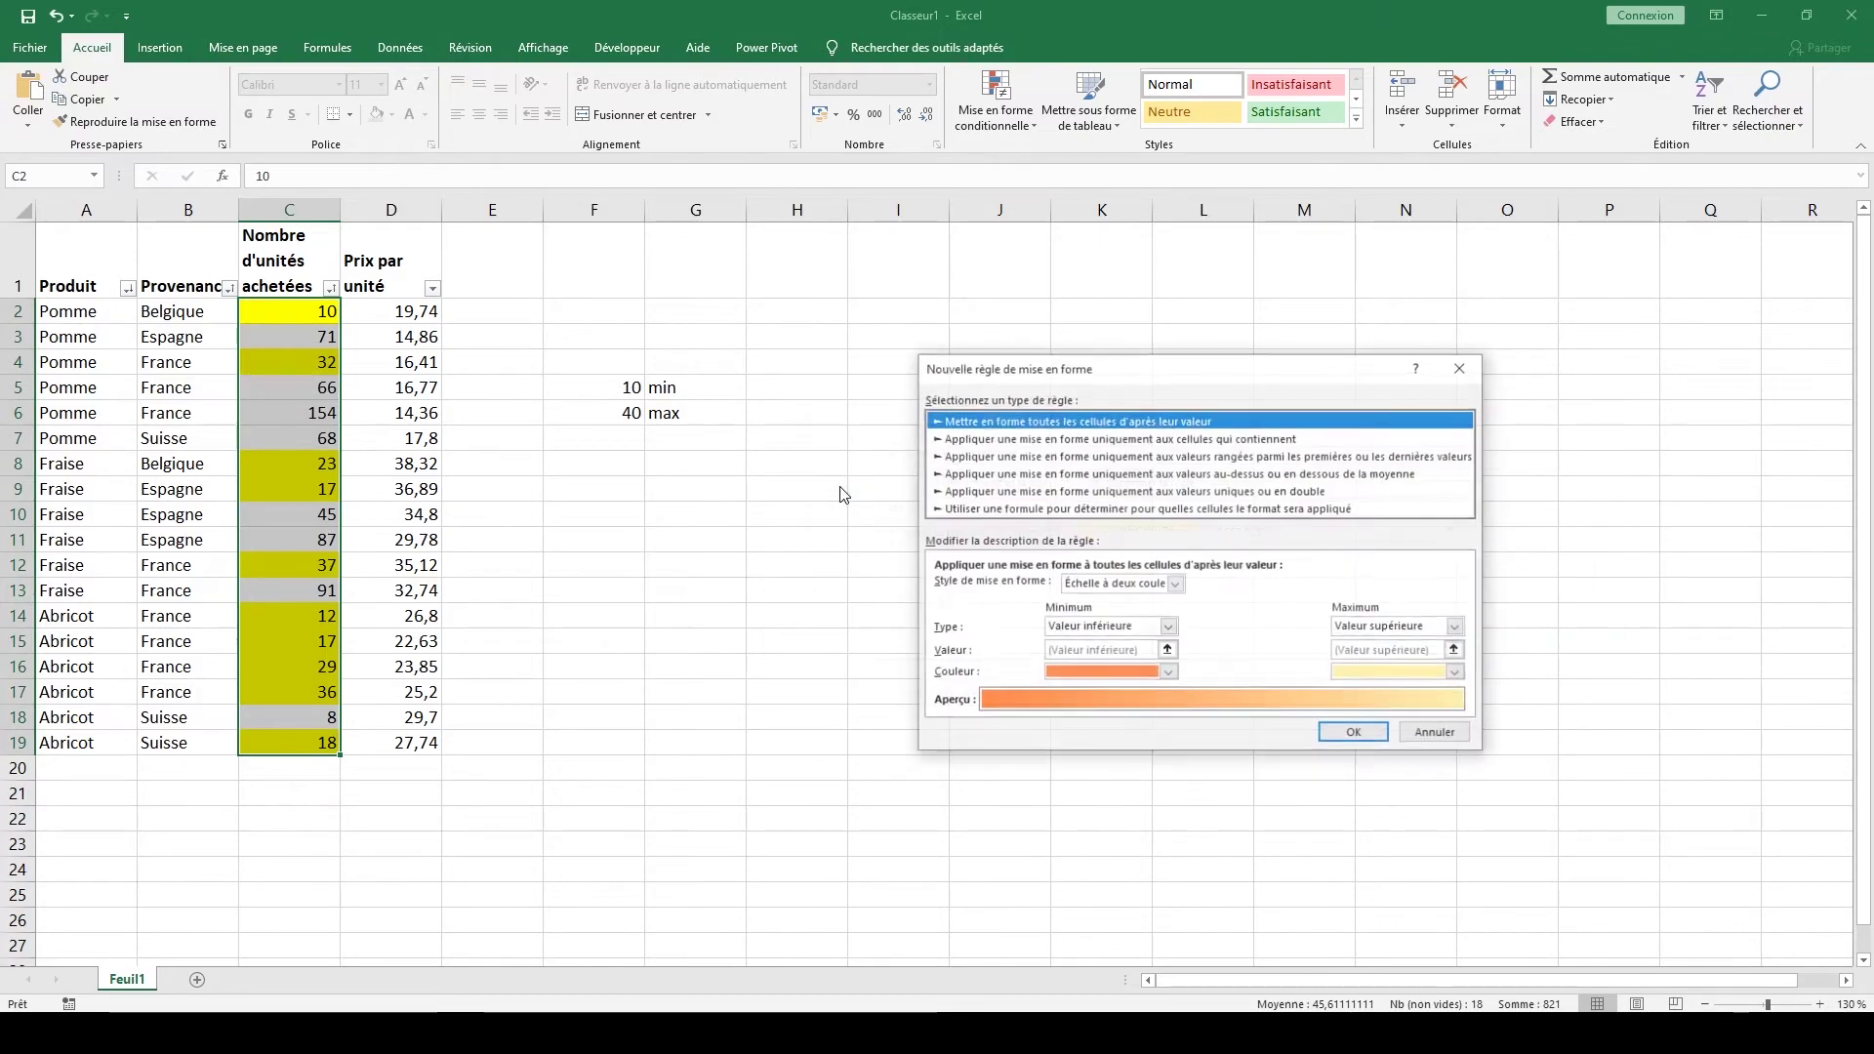
click(1117, 438)
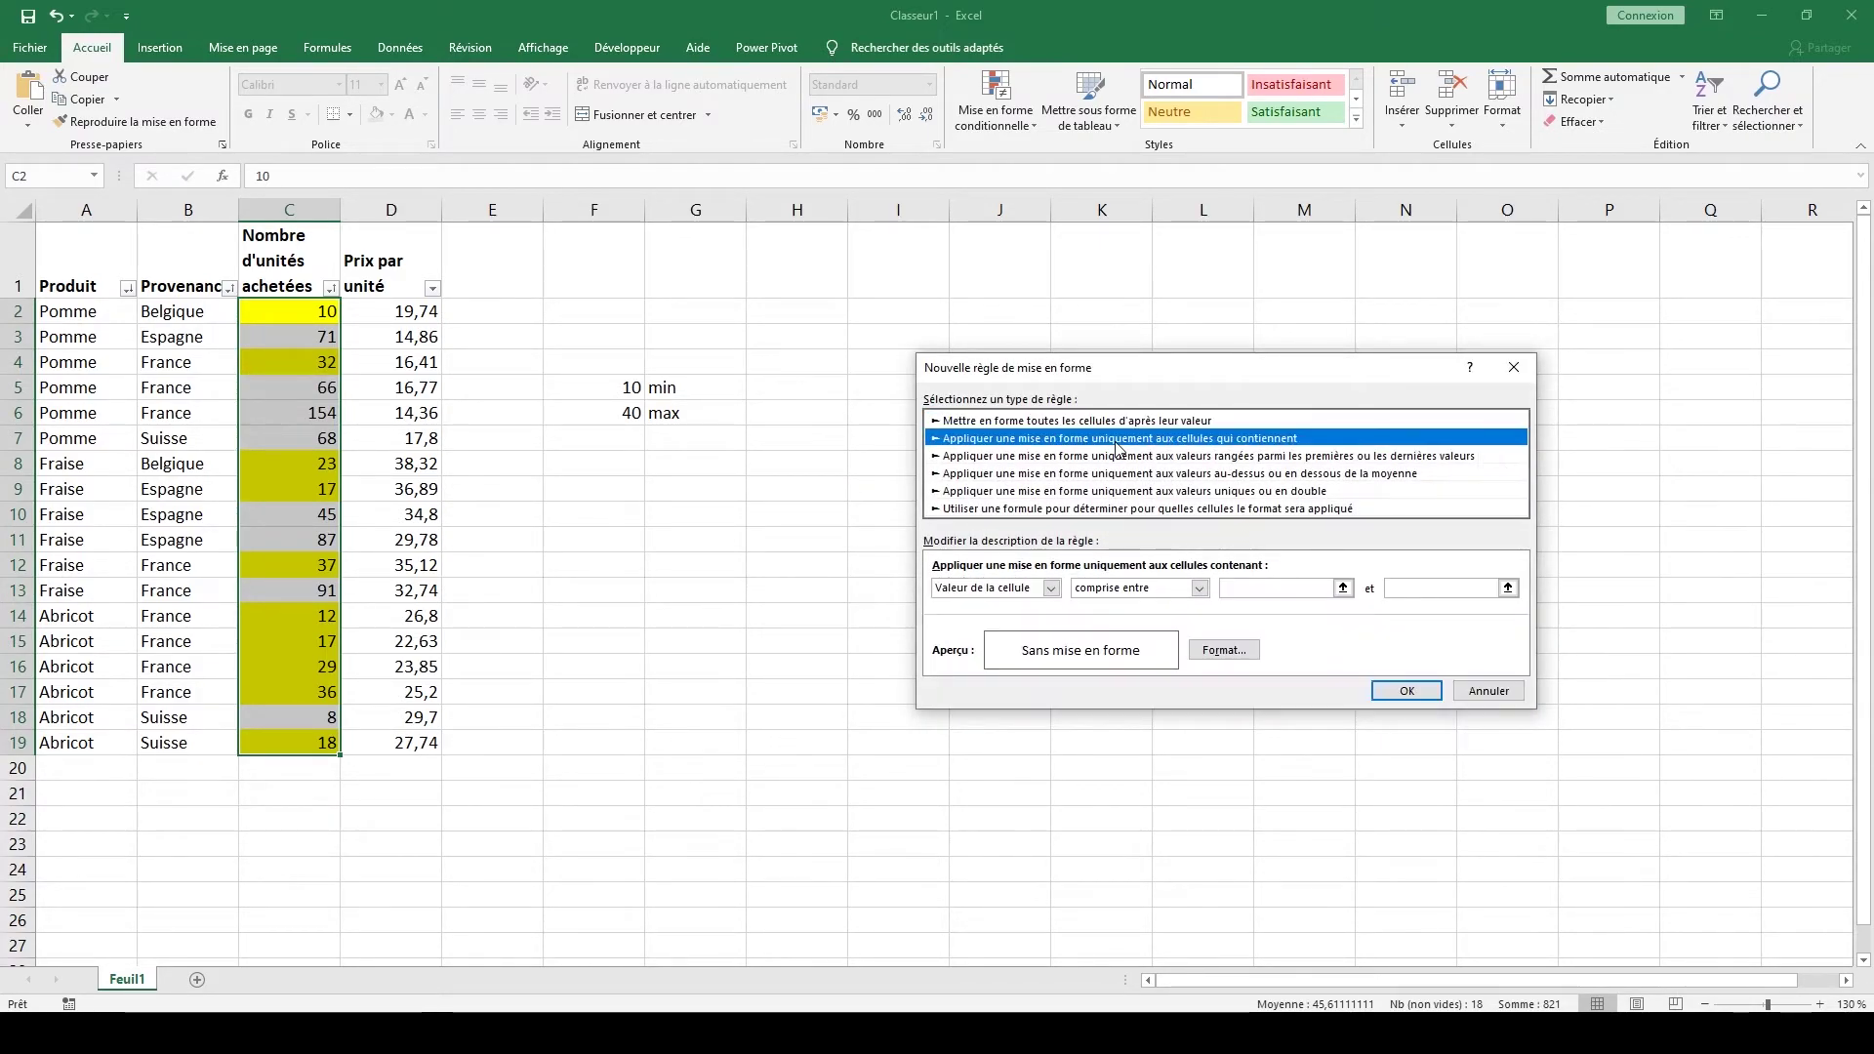
click(1225, 649)
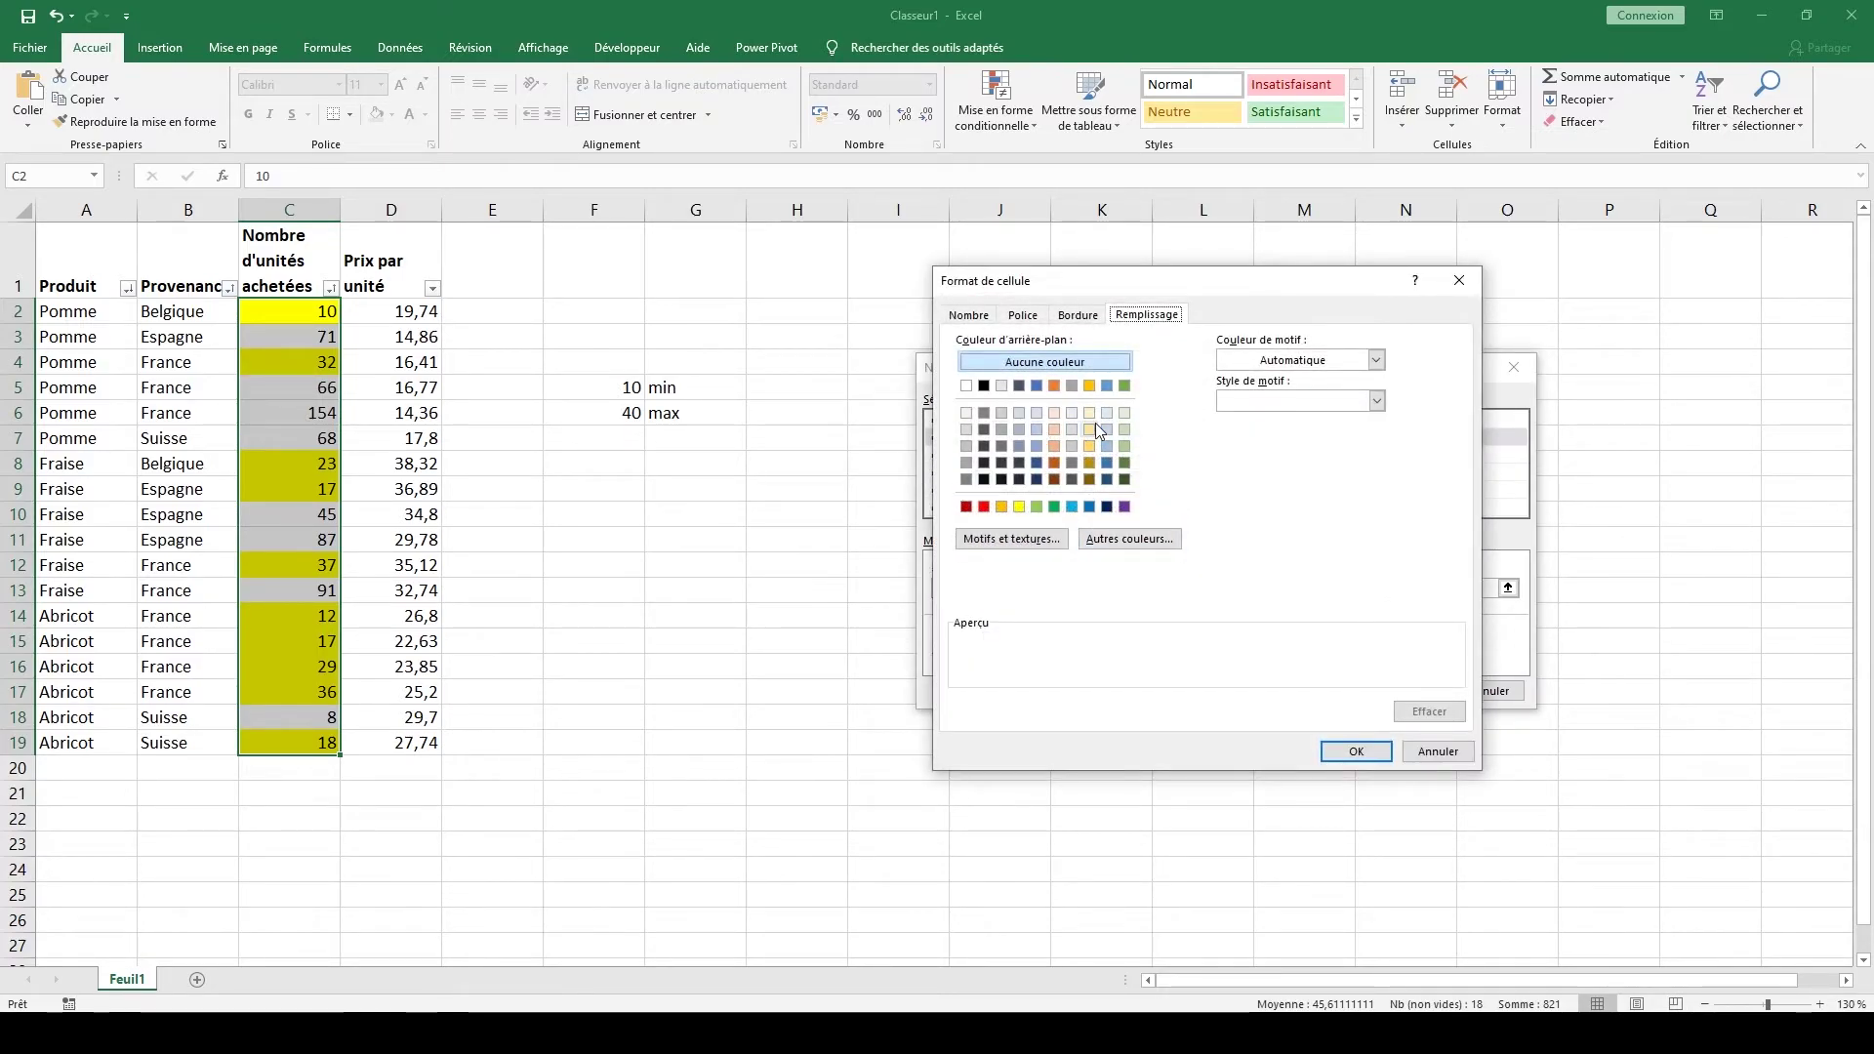
click(1123, 385)
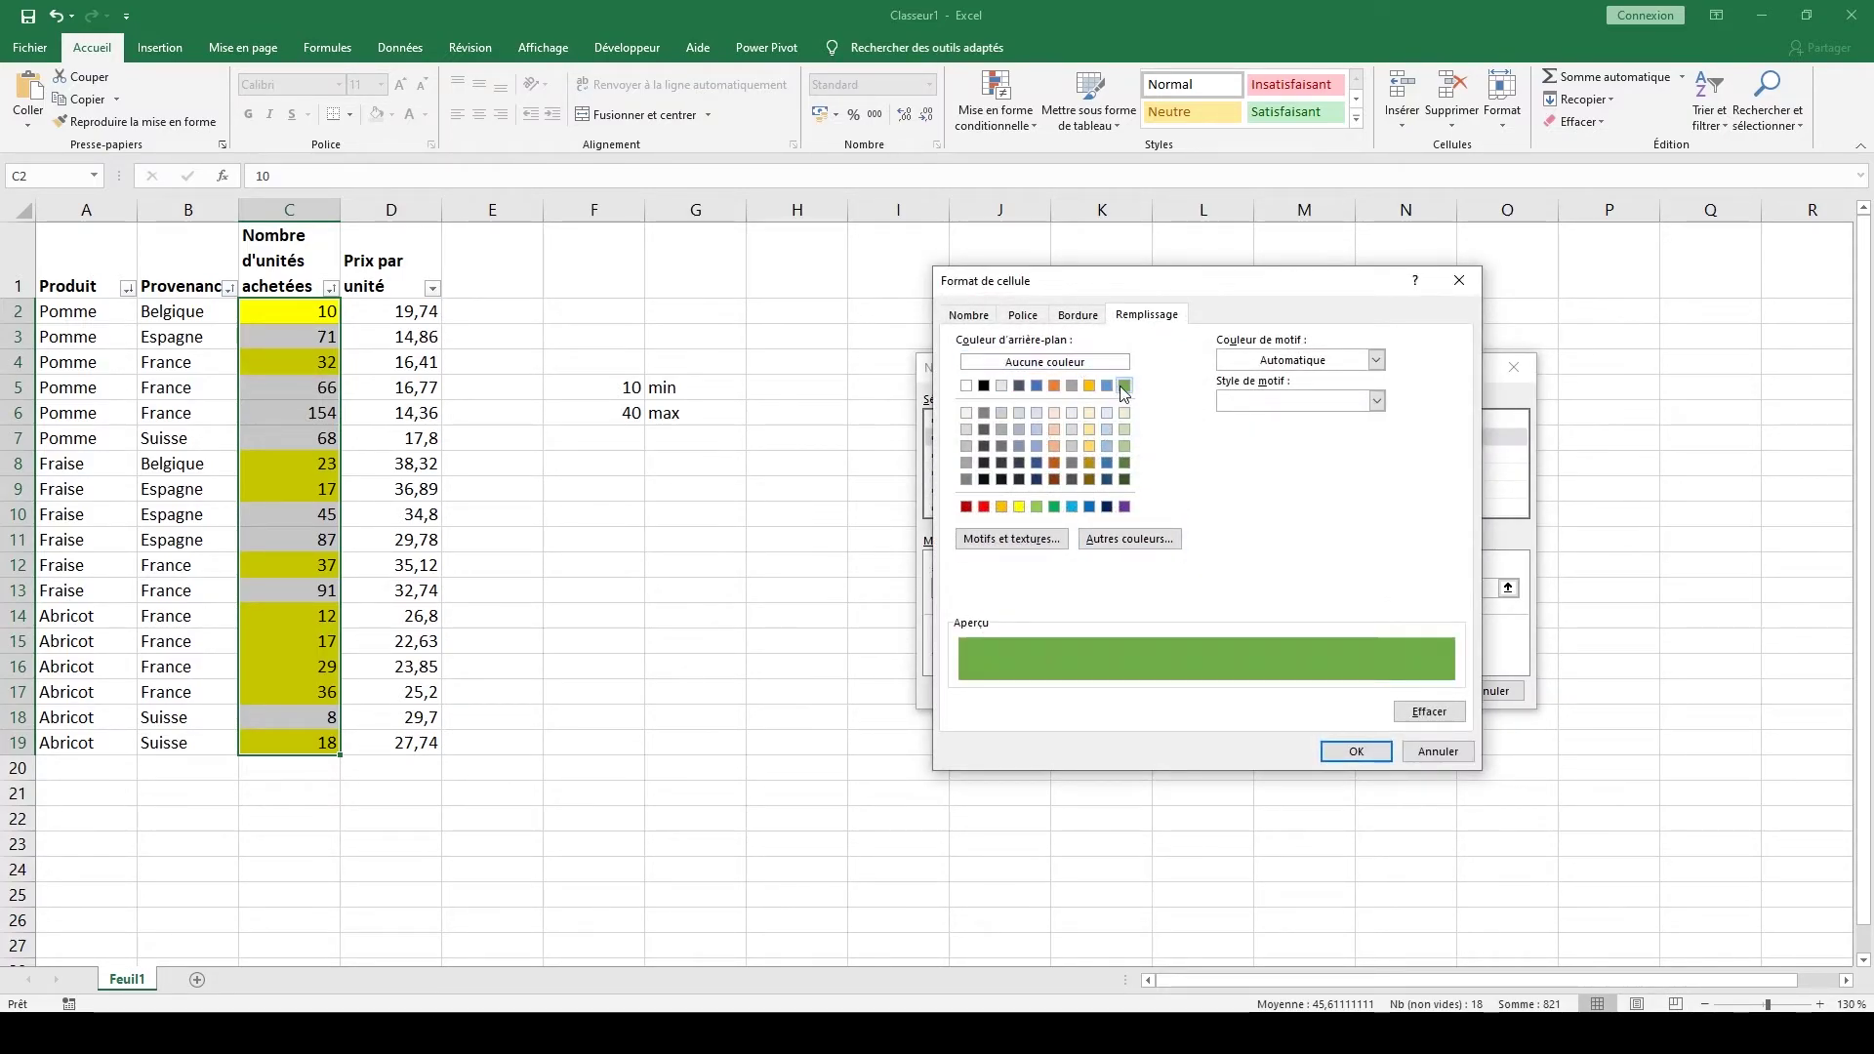
click(1358, 751)
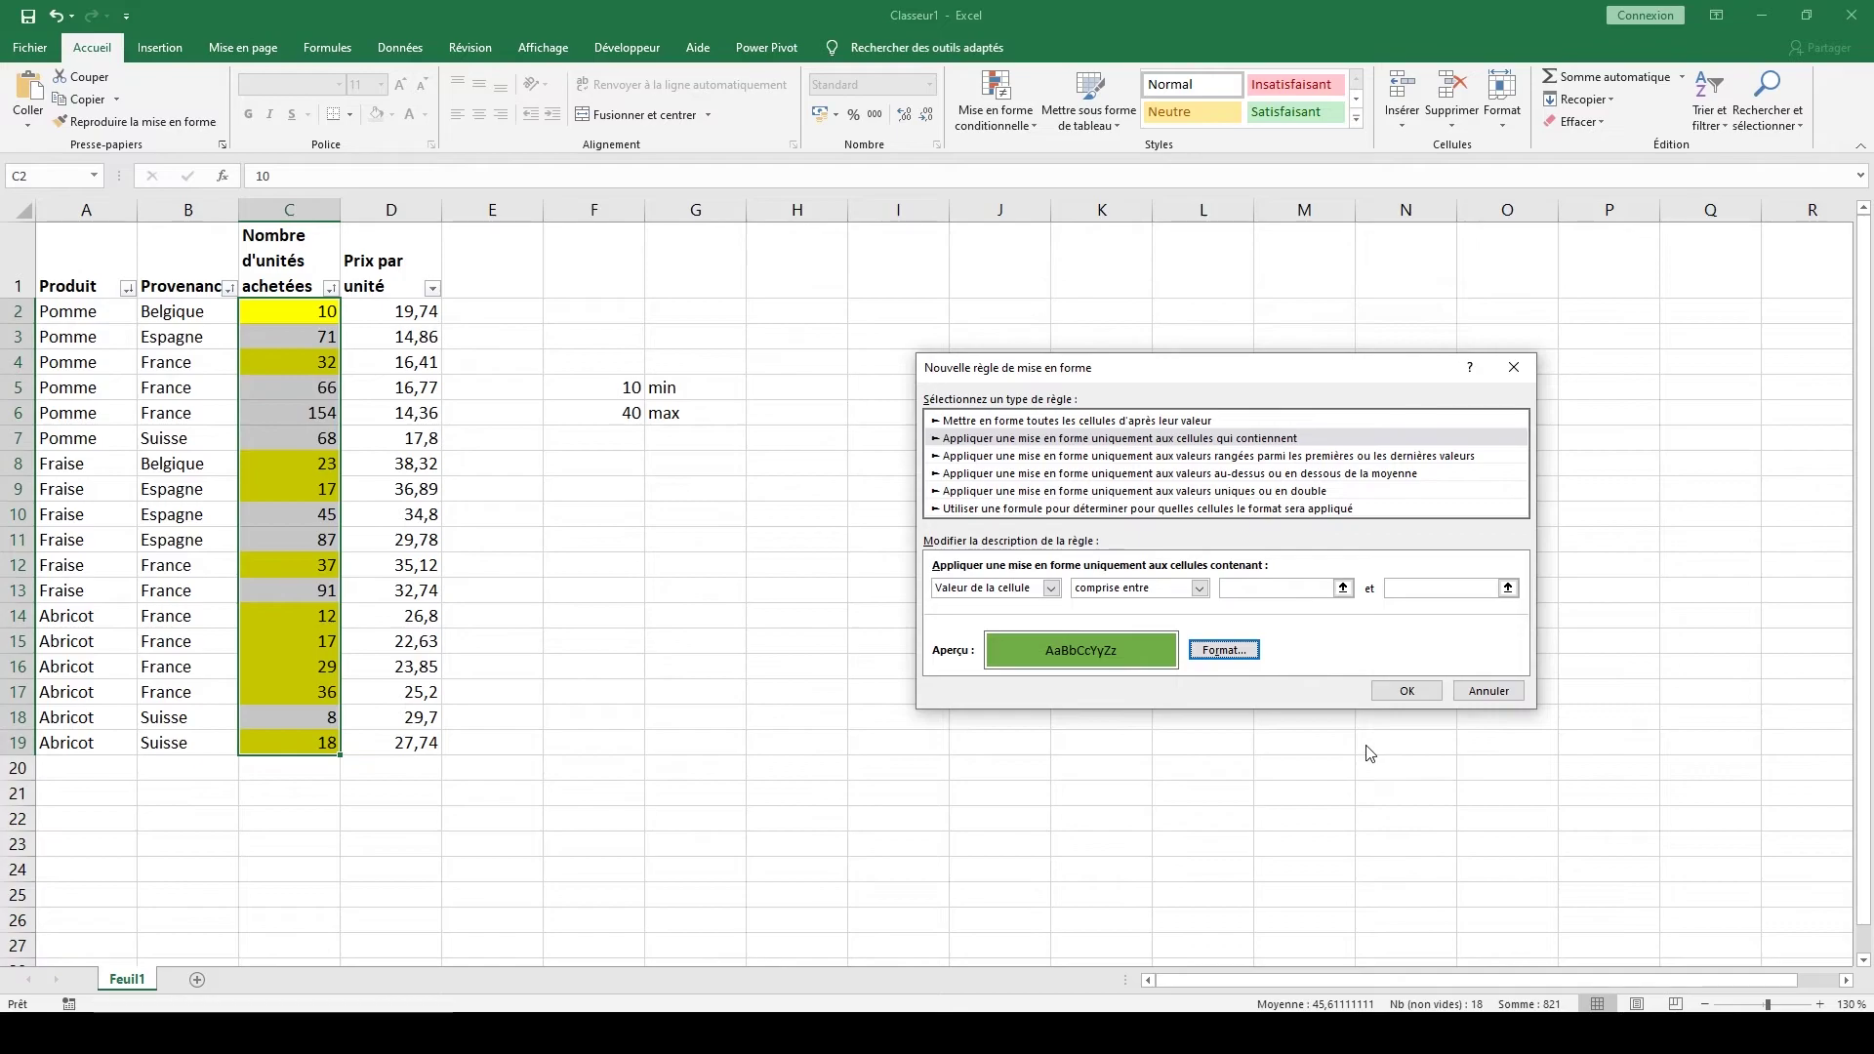
Set the green rule's condition to "inférieure à" cell F5 and save the rule.
click(1199, 587)
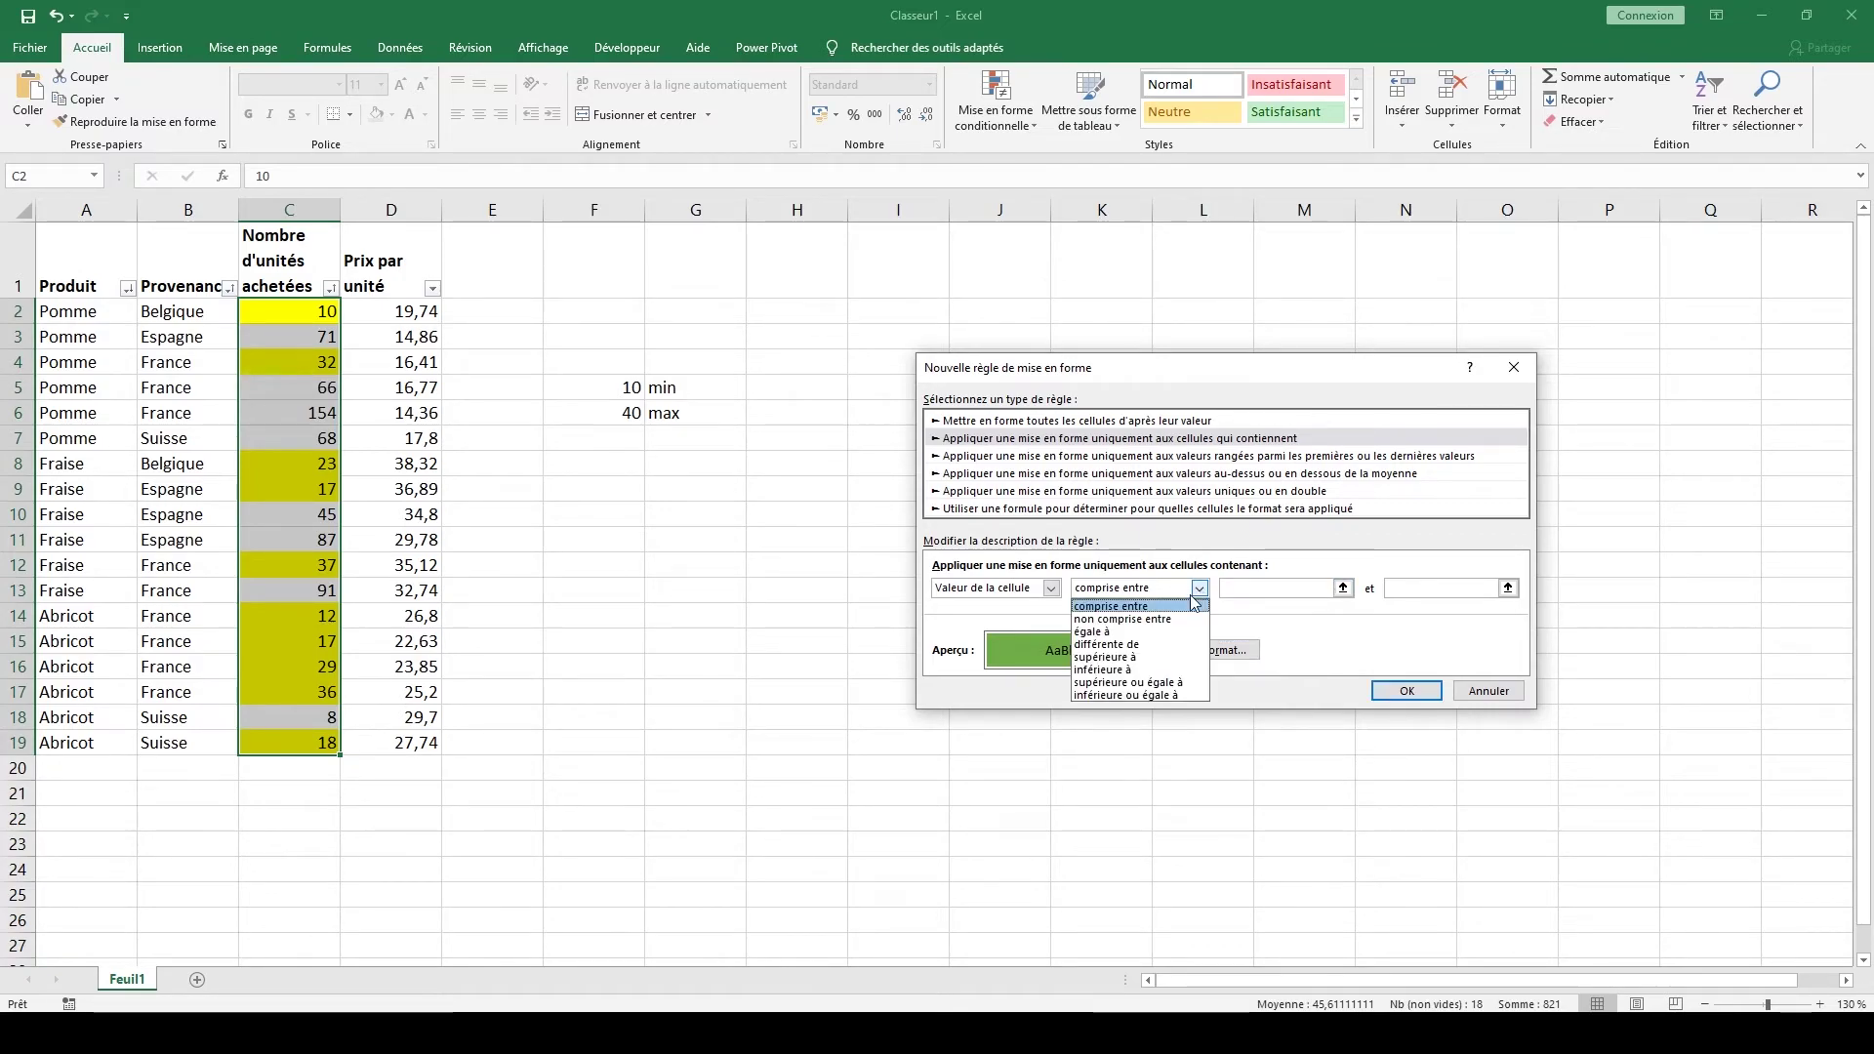
click(1150, 671)
click(1258, 591)
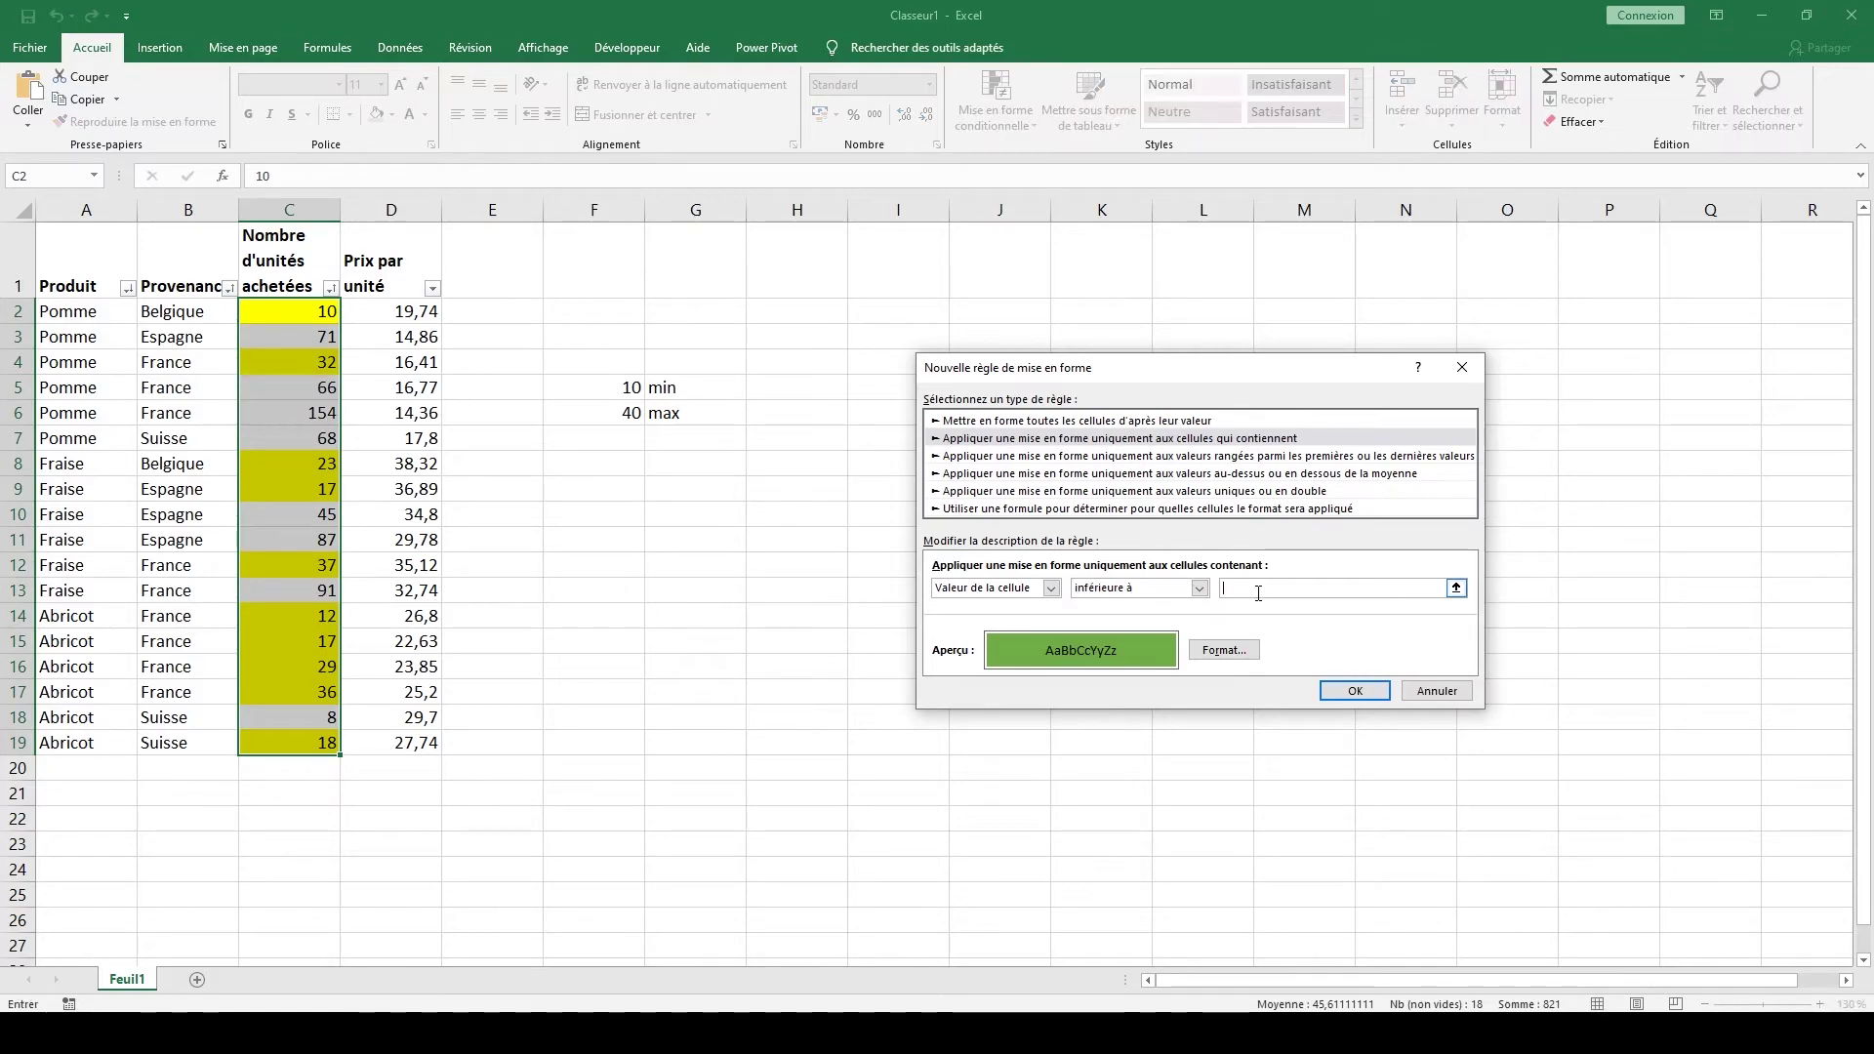
click(617, 386)
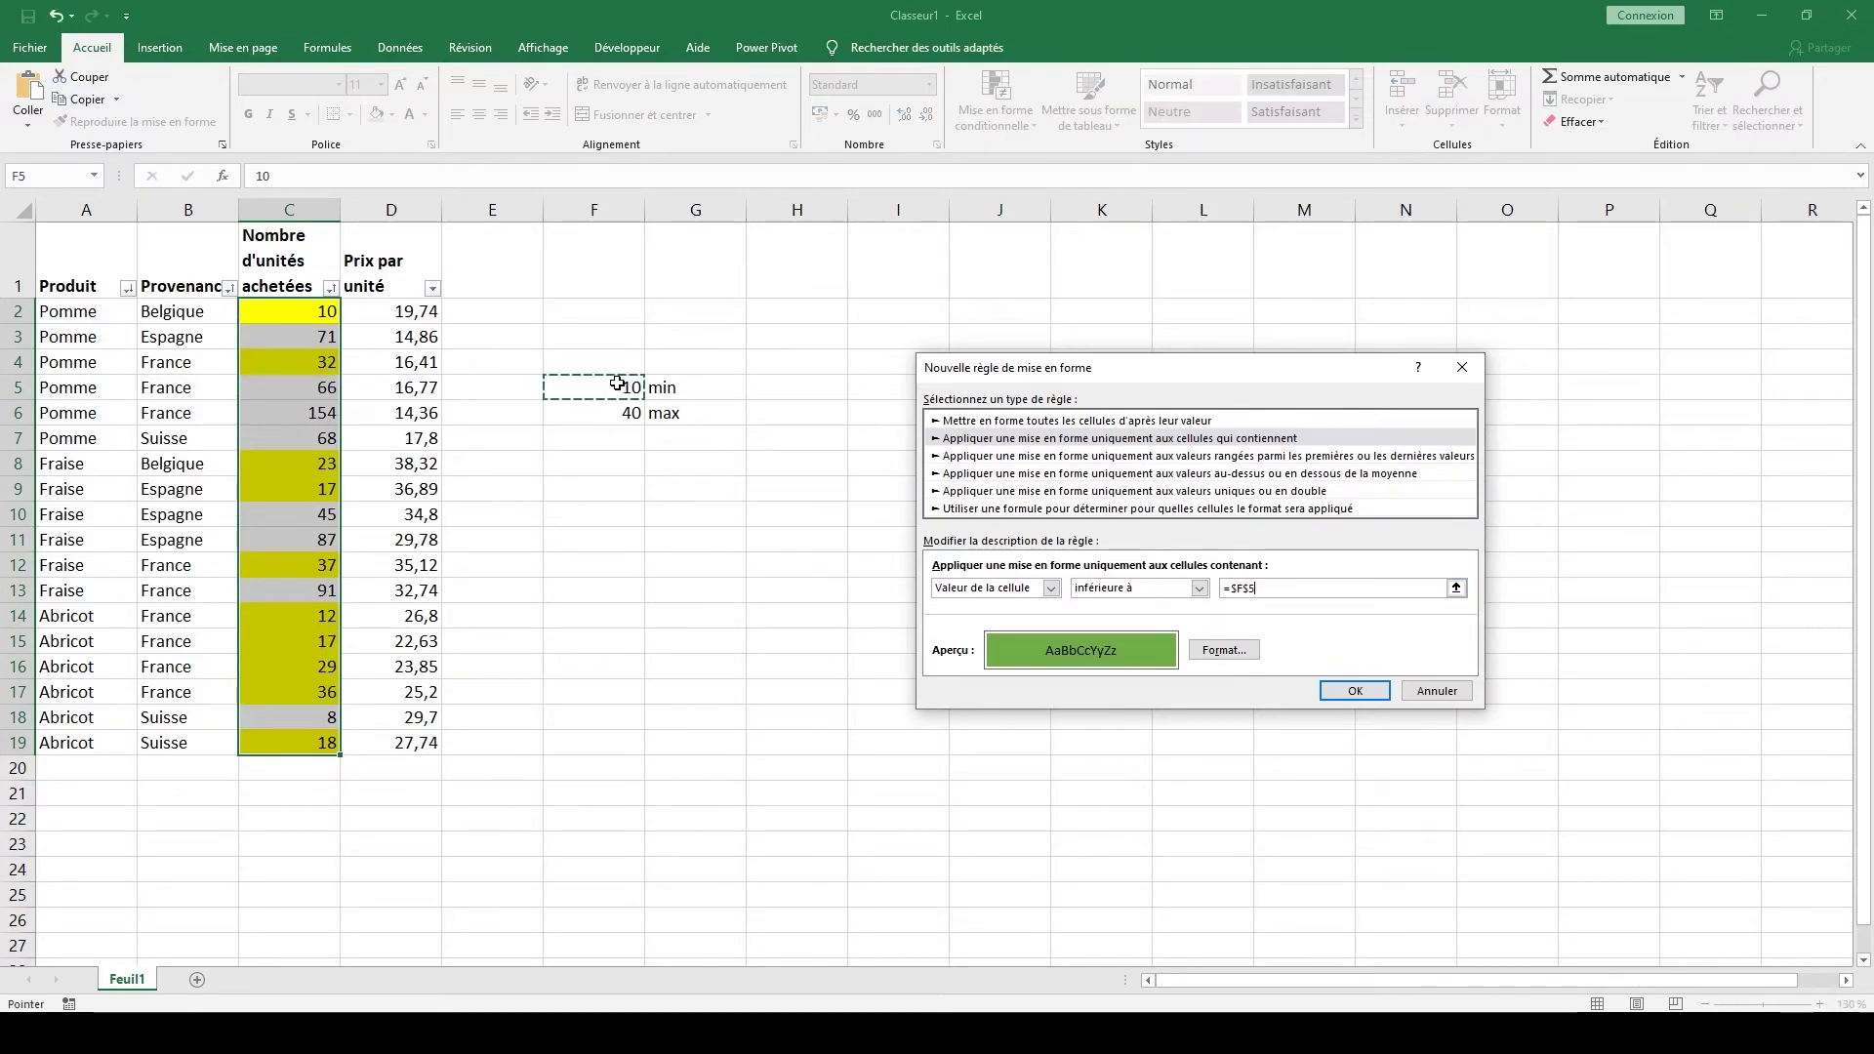
click(1356, 689)
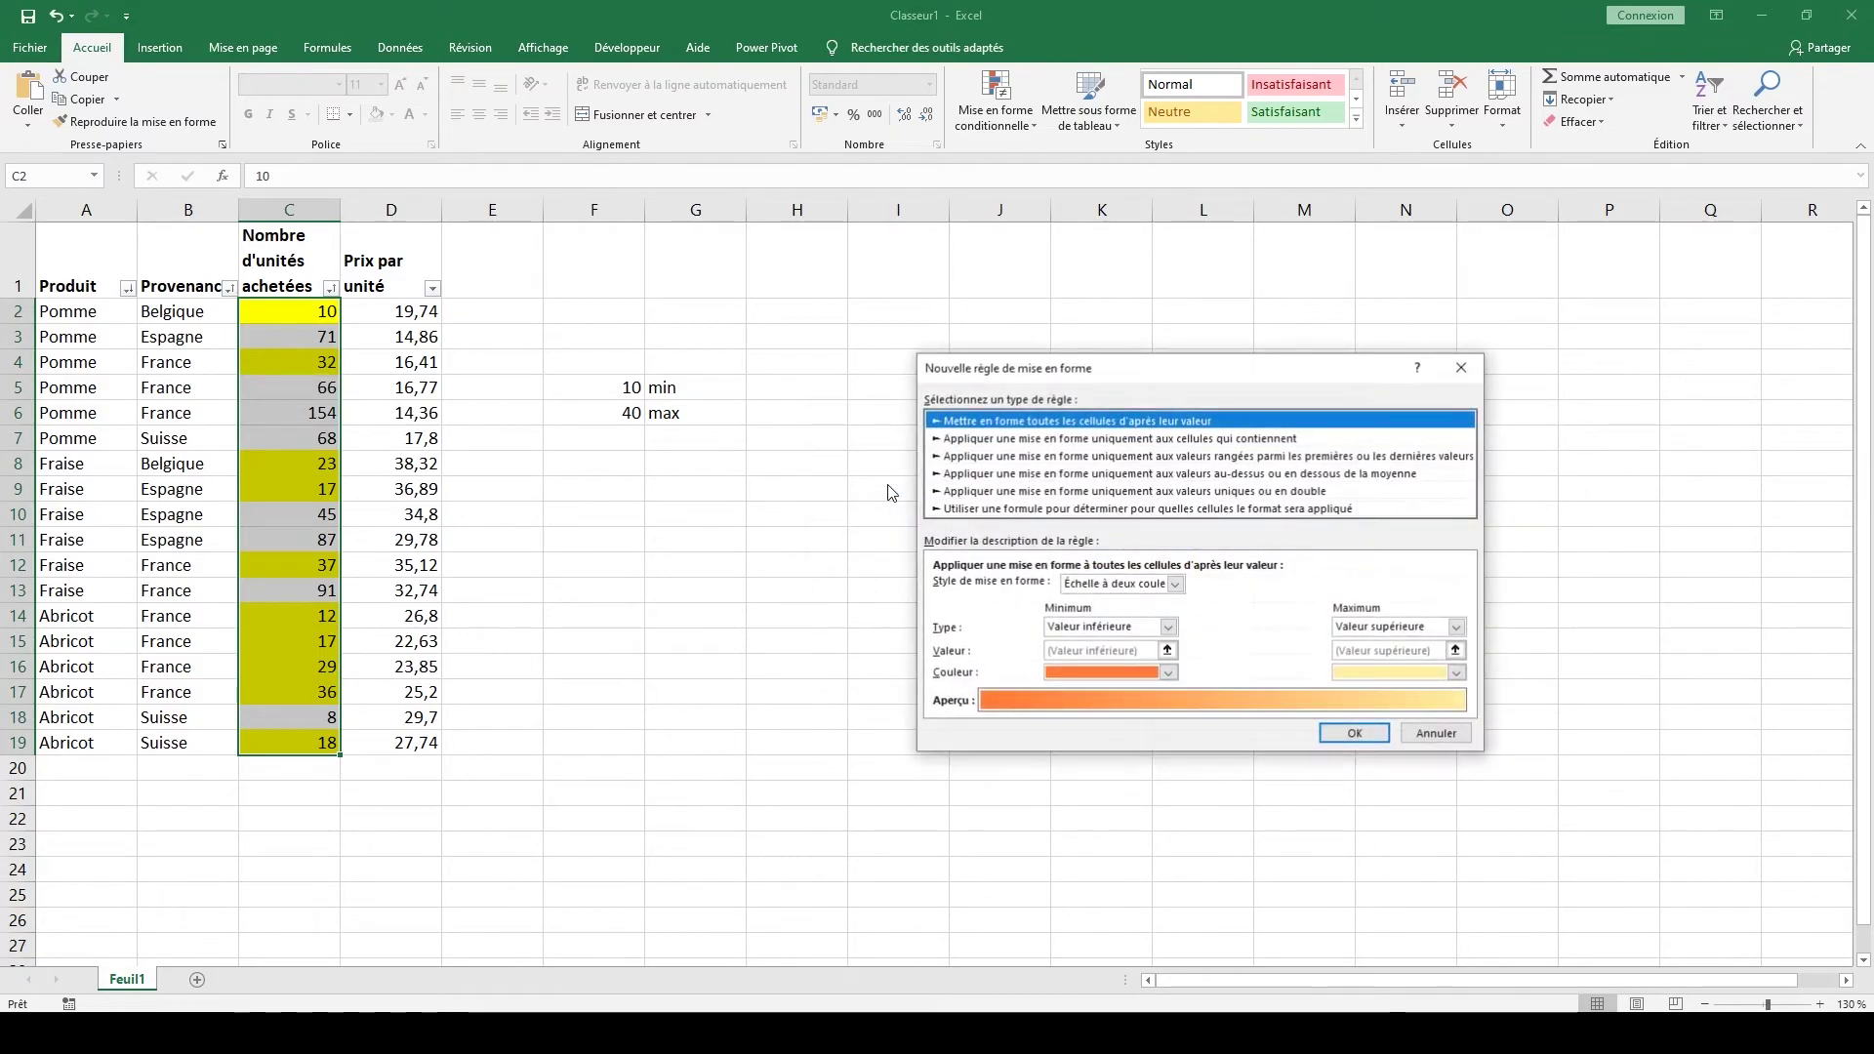
Give an additional new rule the type for cells that contain given values and a red fill.
click(1078, 439)
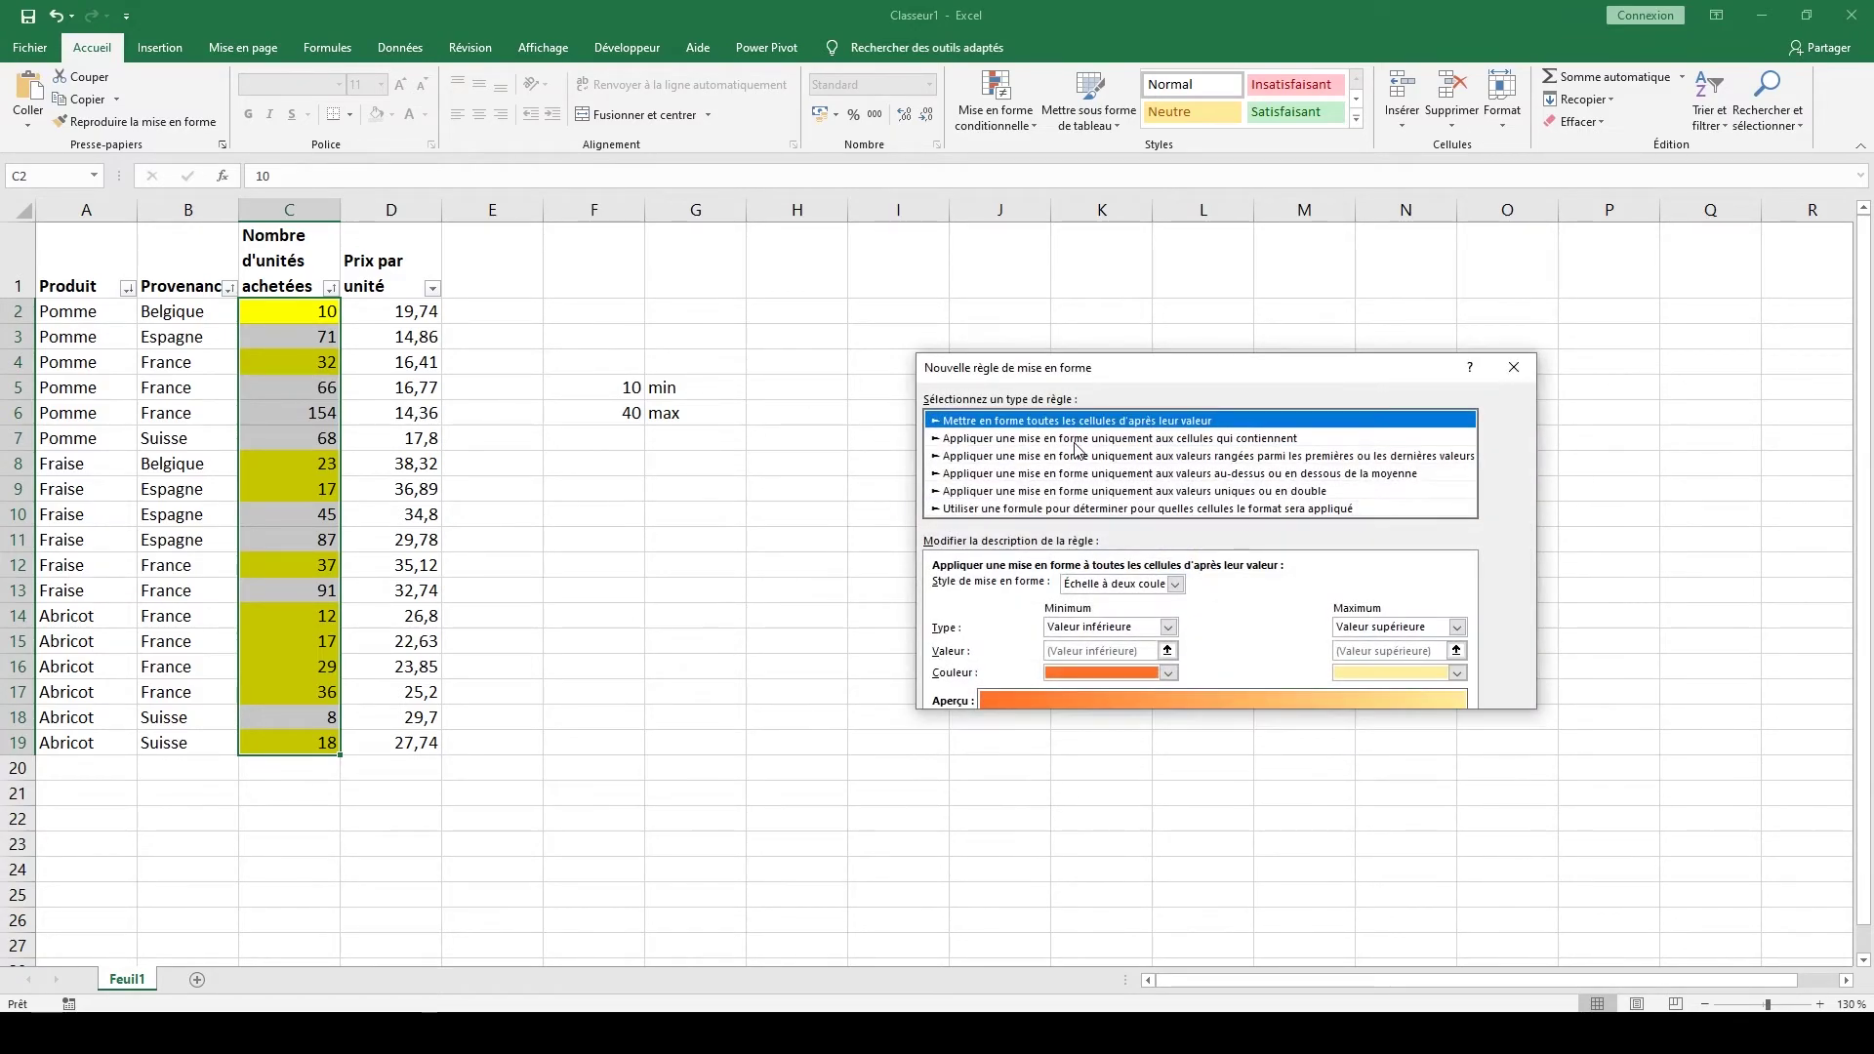
click(1224, 649)
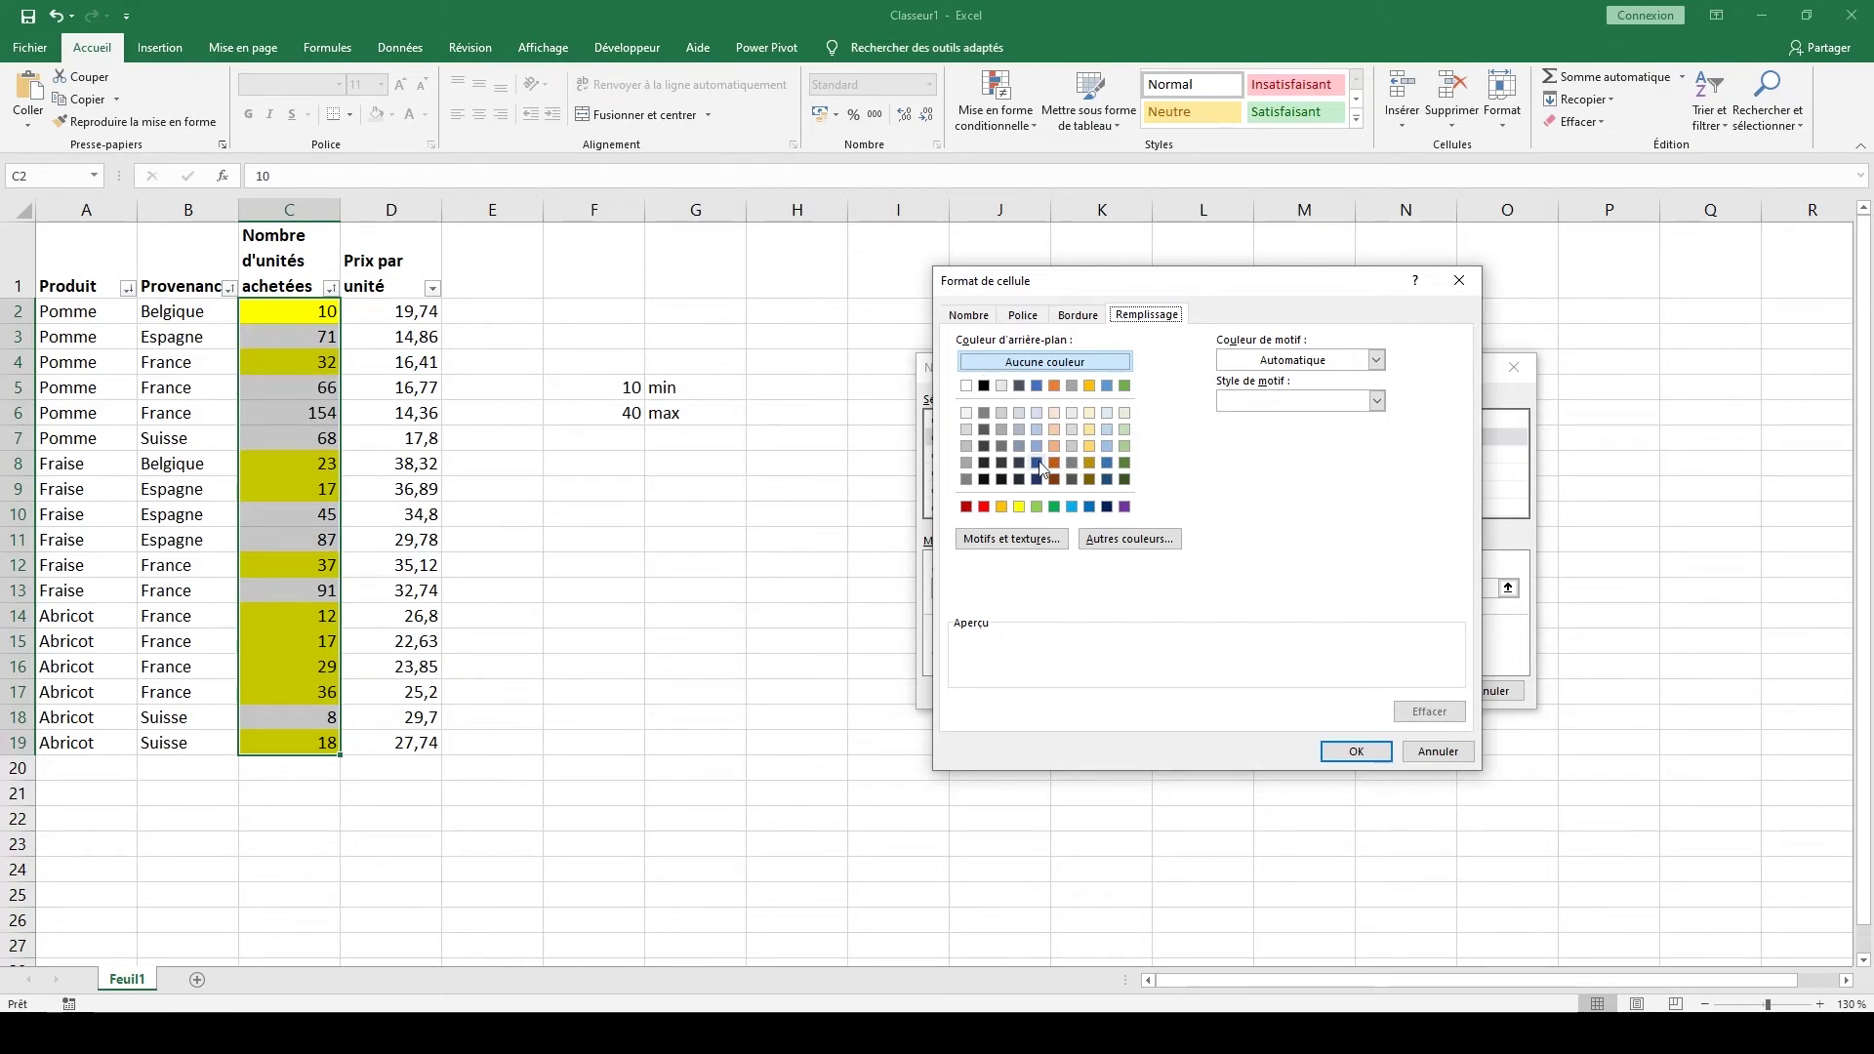
click(984, 507)
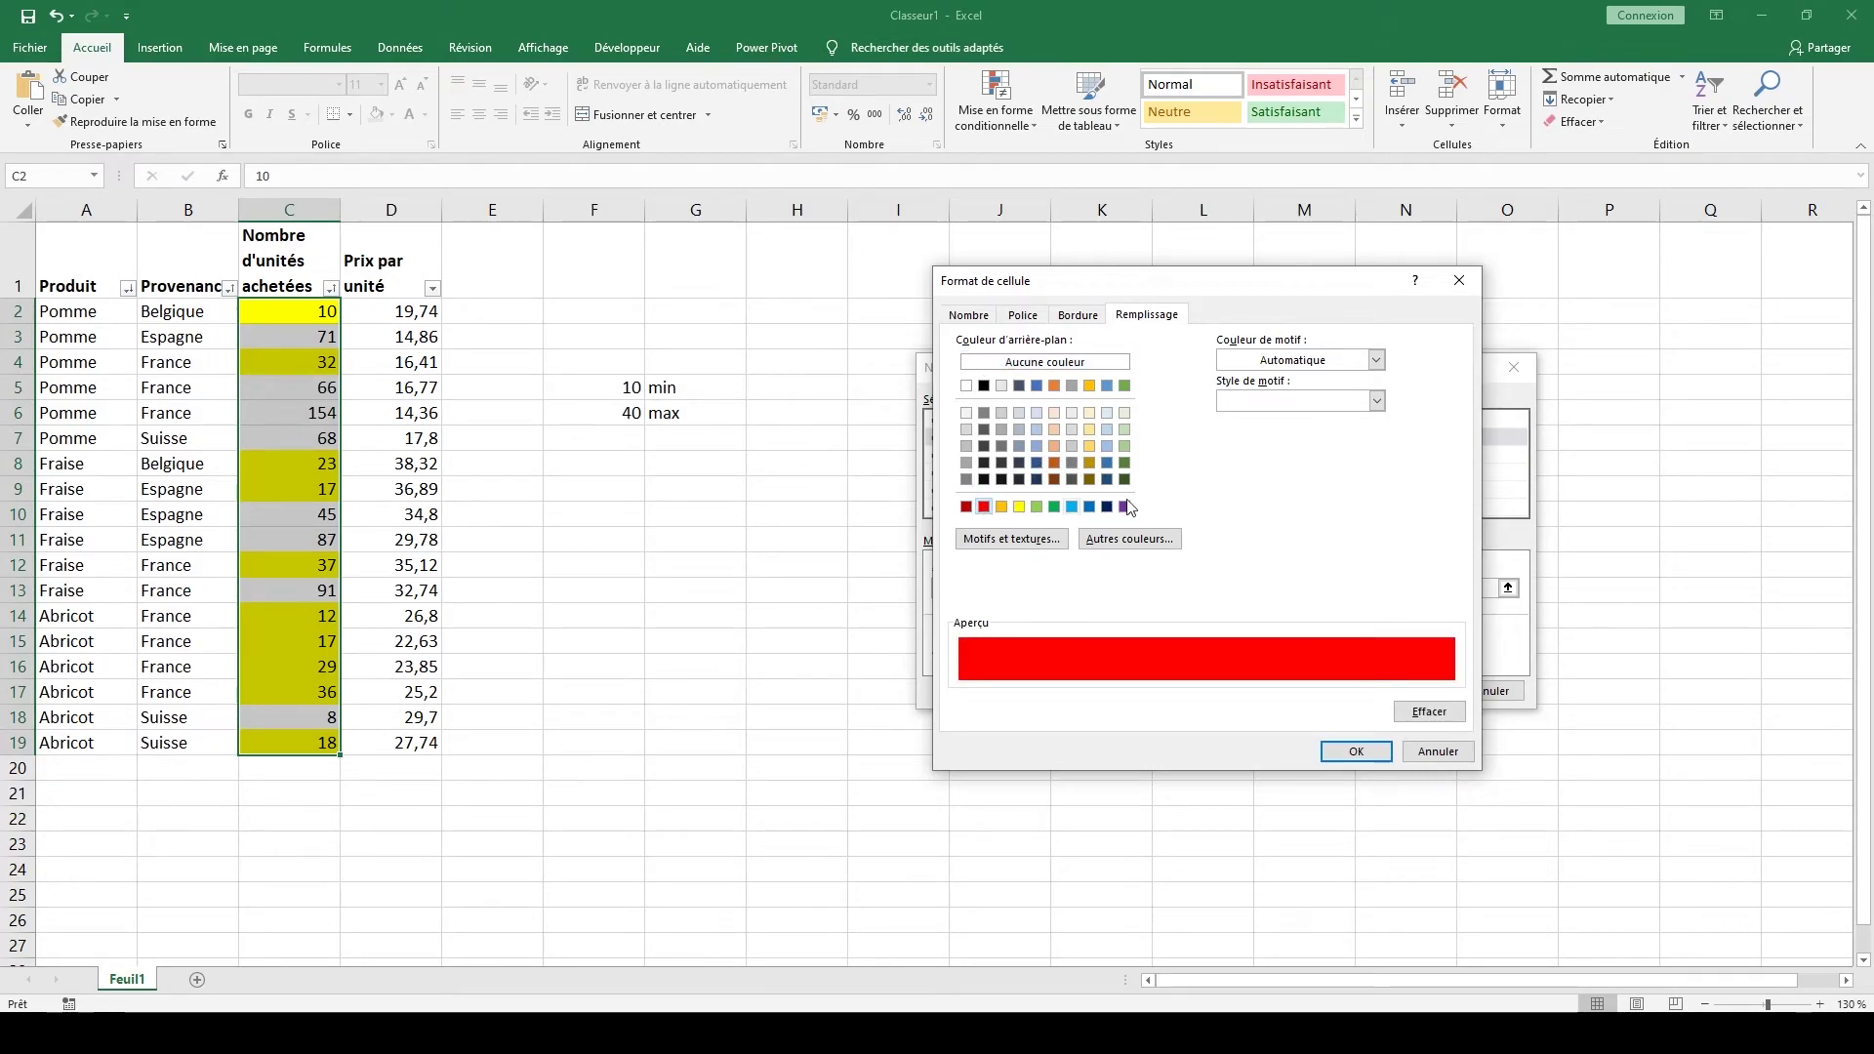
click(1356, 750)
Set the red rule's condition to "supérieure ou égale à" cell F6 and apply all the rules to the column.
click(1199, 588)
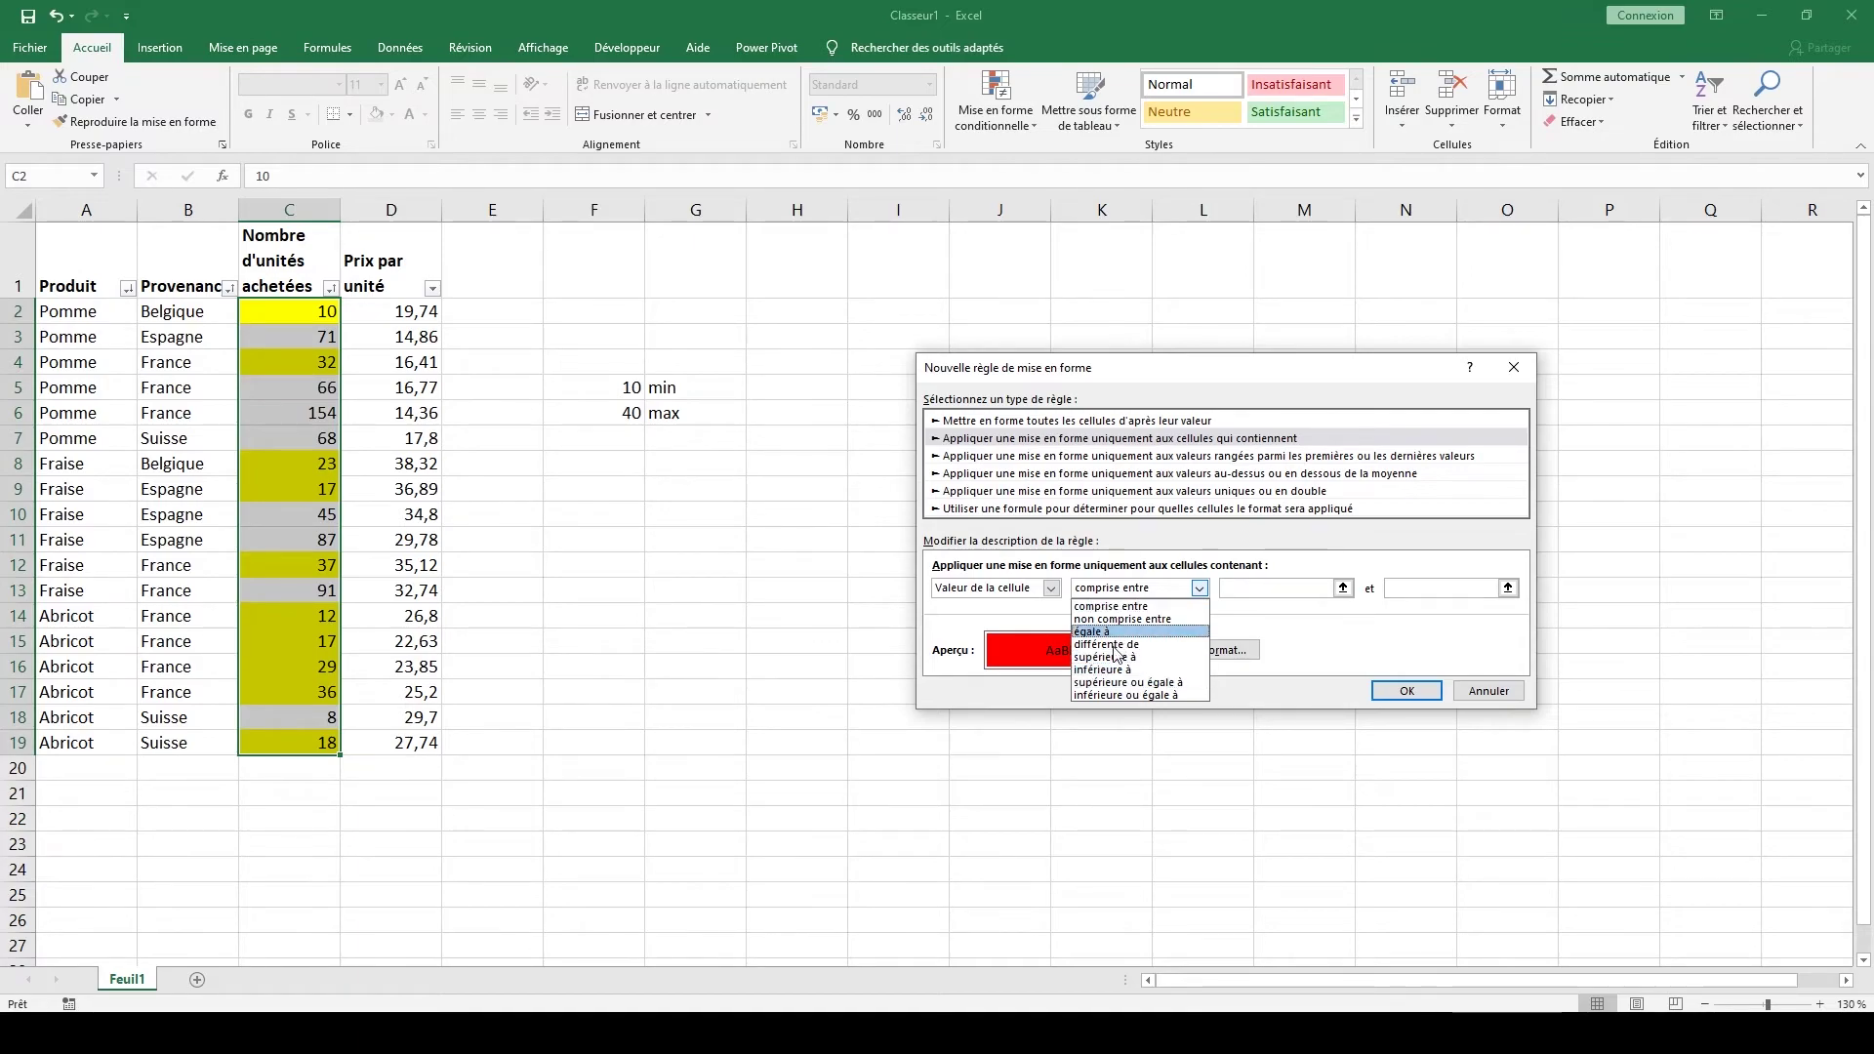
click(1177, 681)
click(1308, 588)
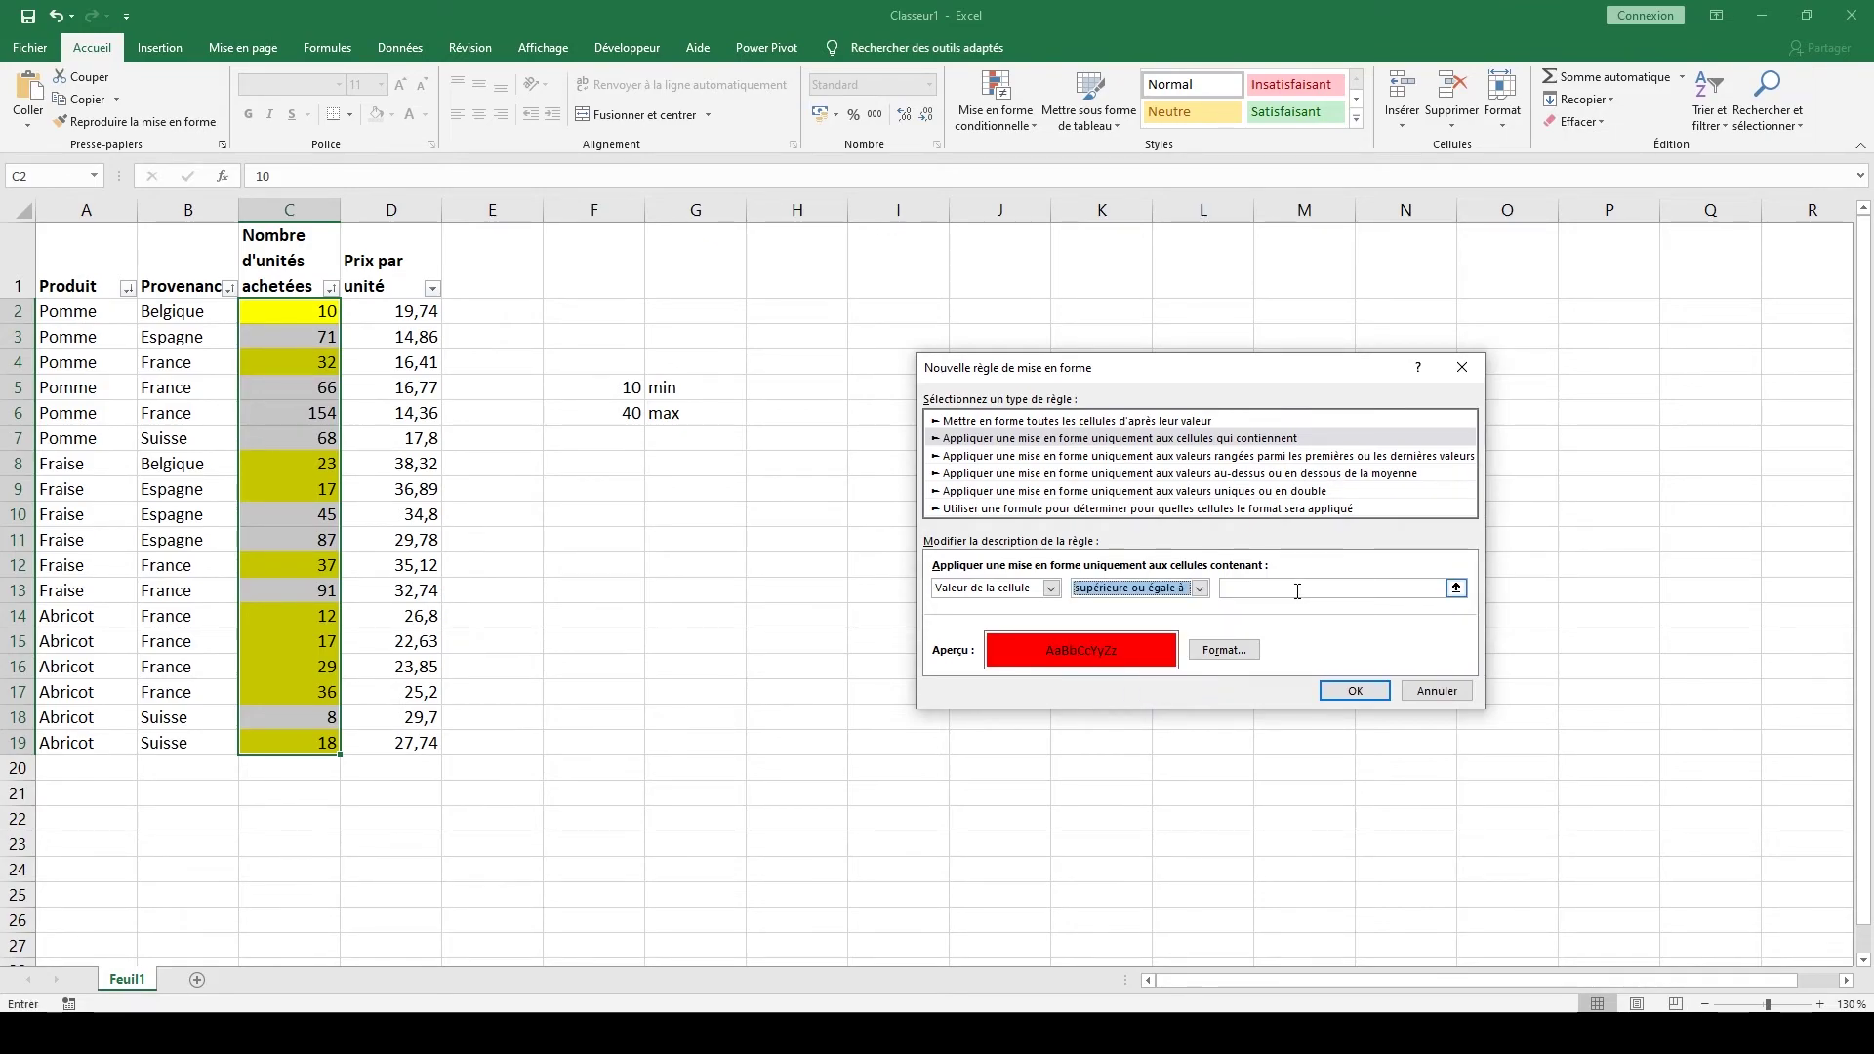
click(631, 413)
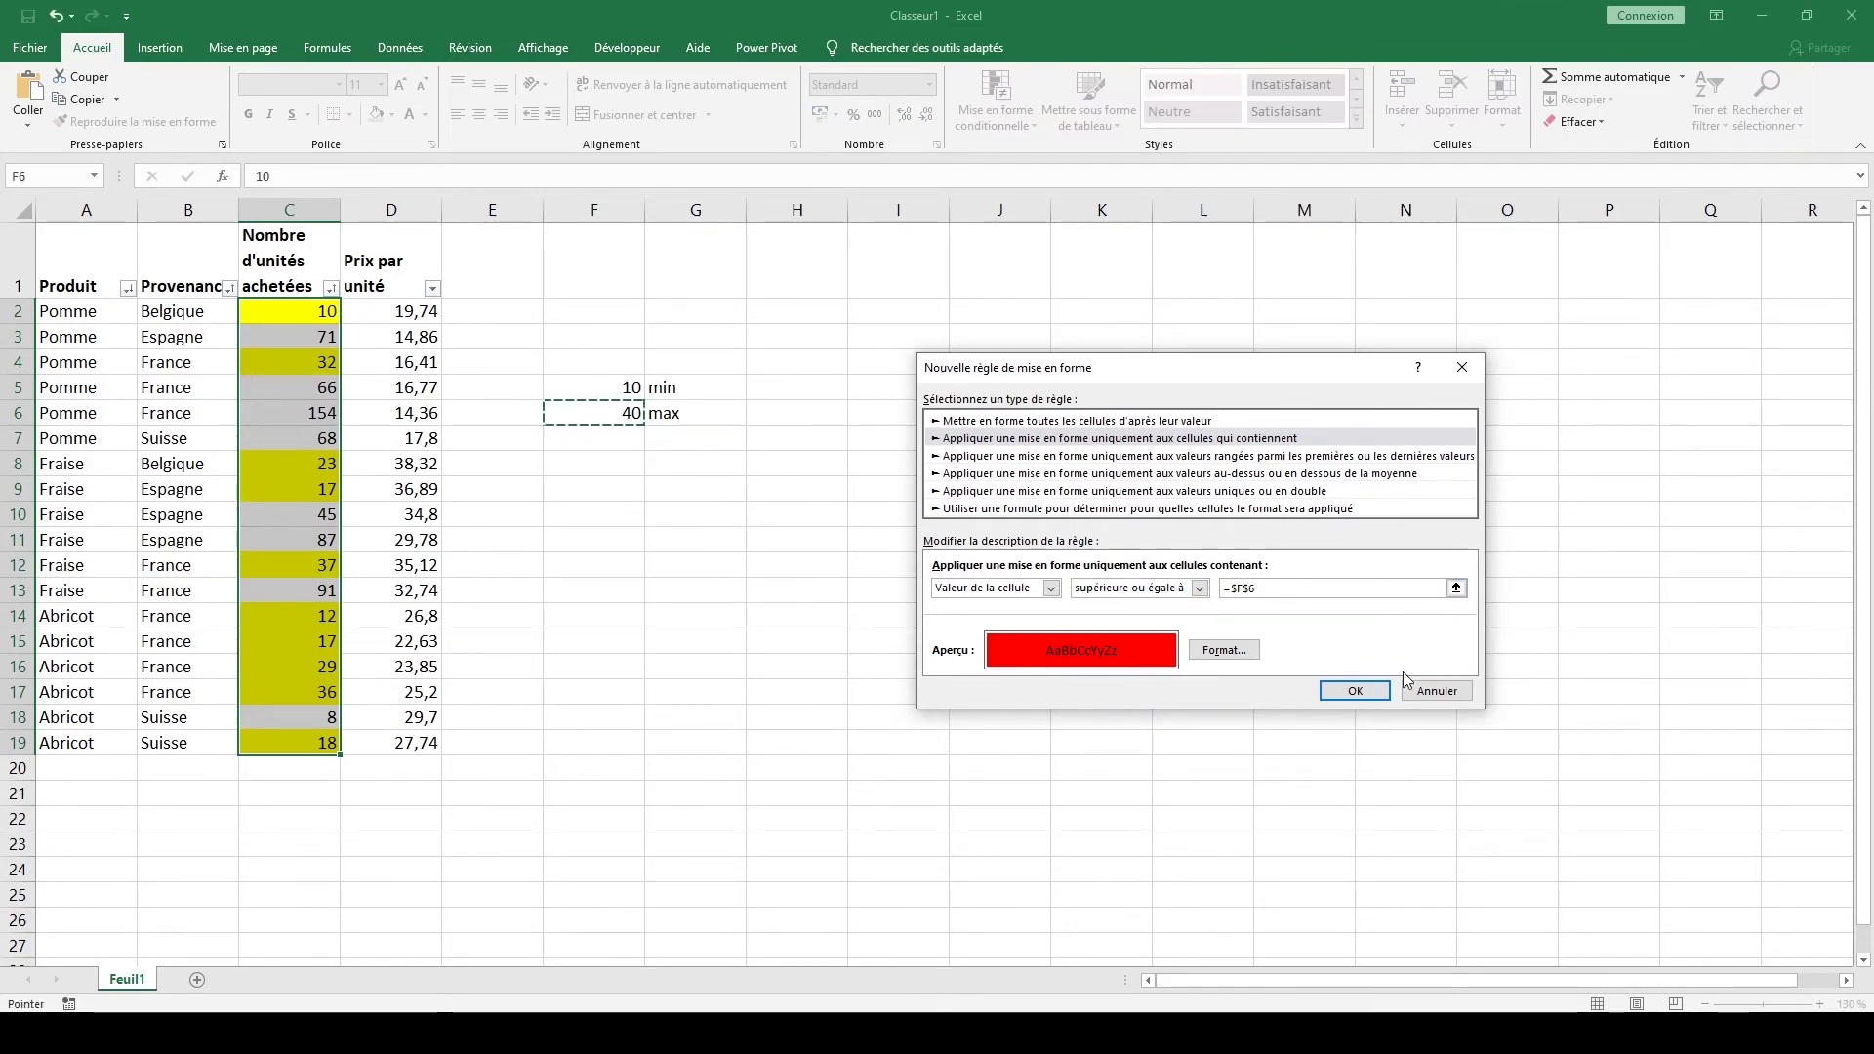
click(1356, 690)
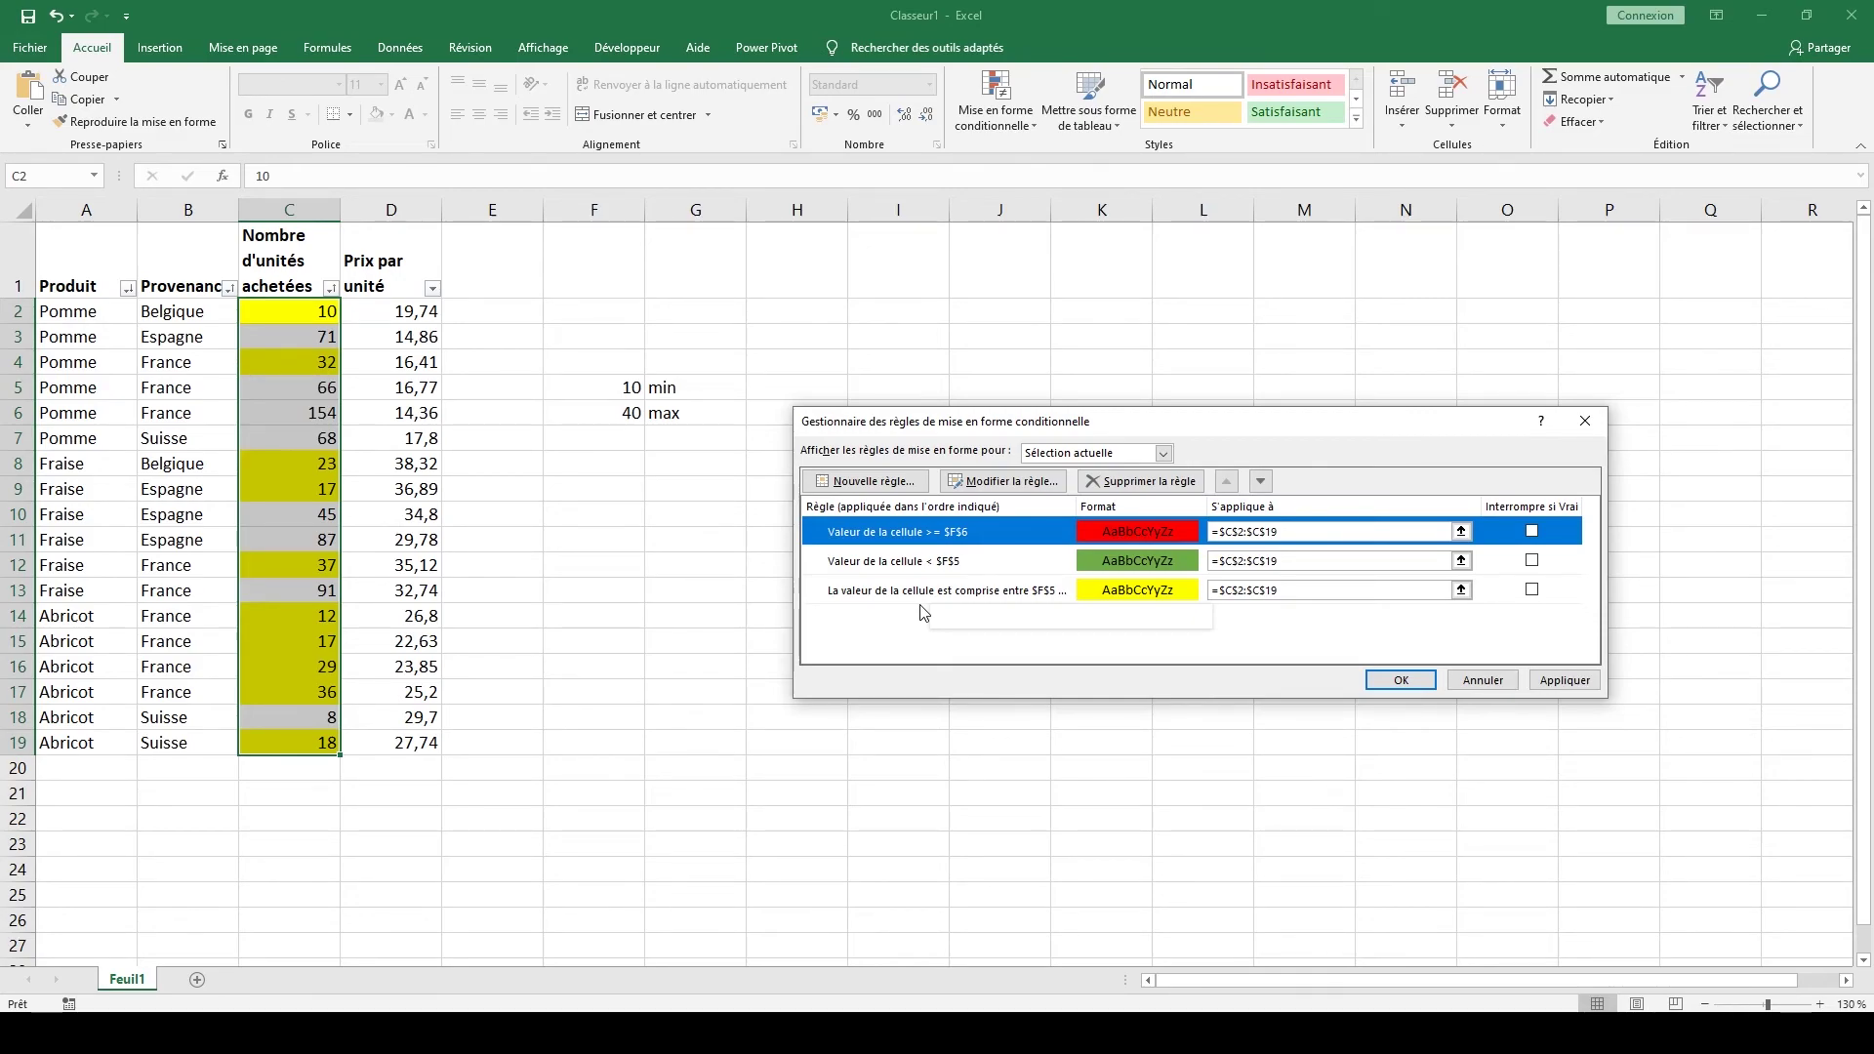
click(1400, 680)
click(725, 607)
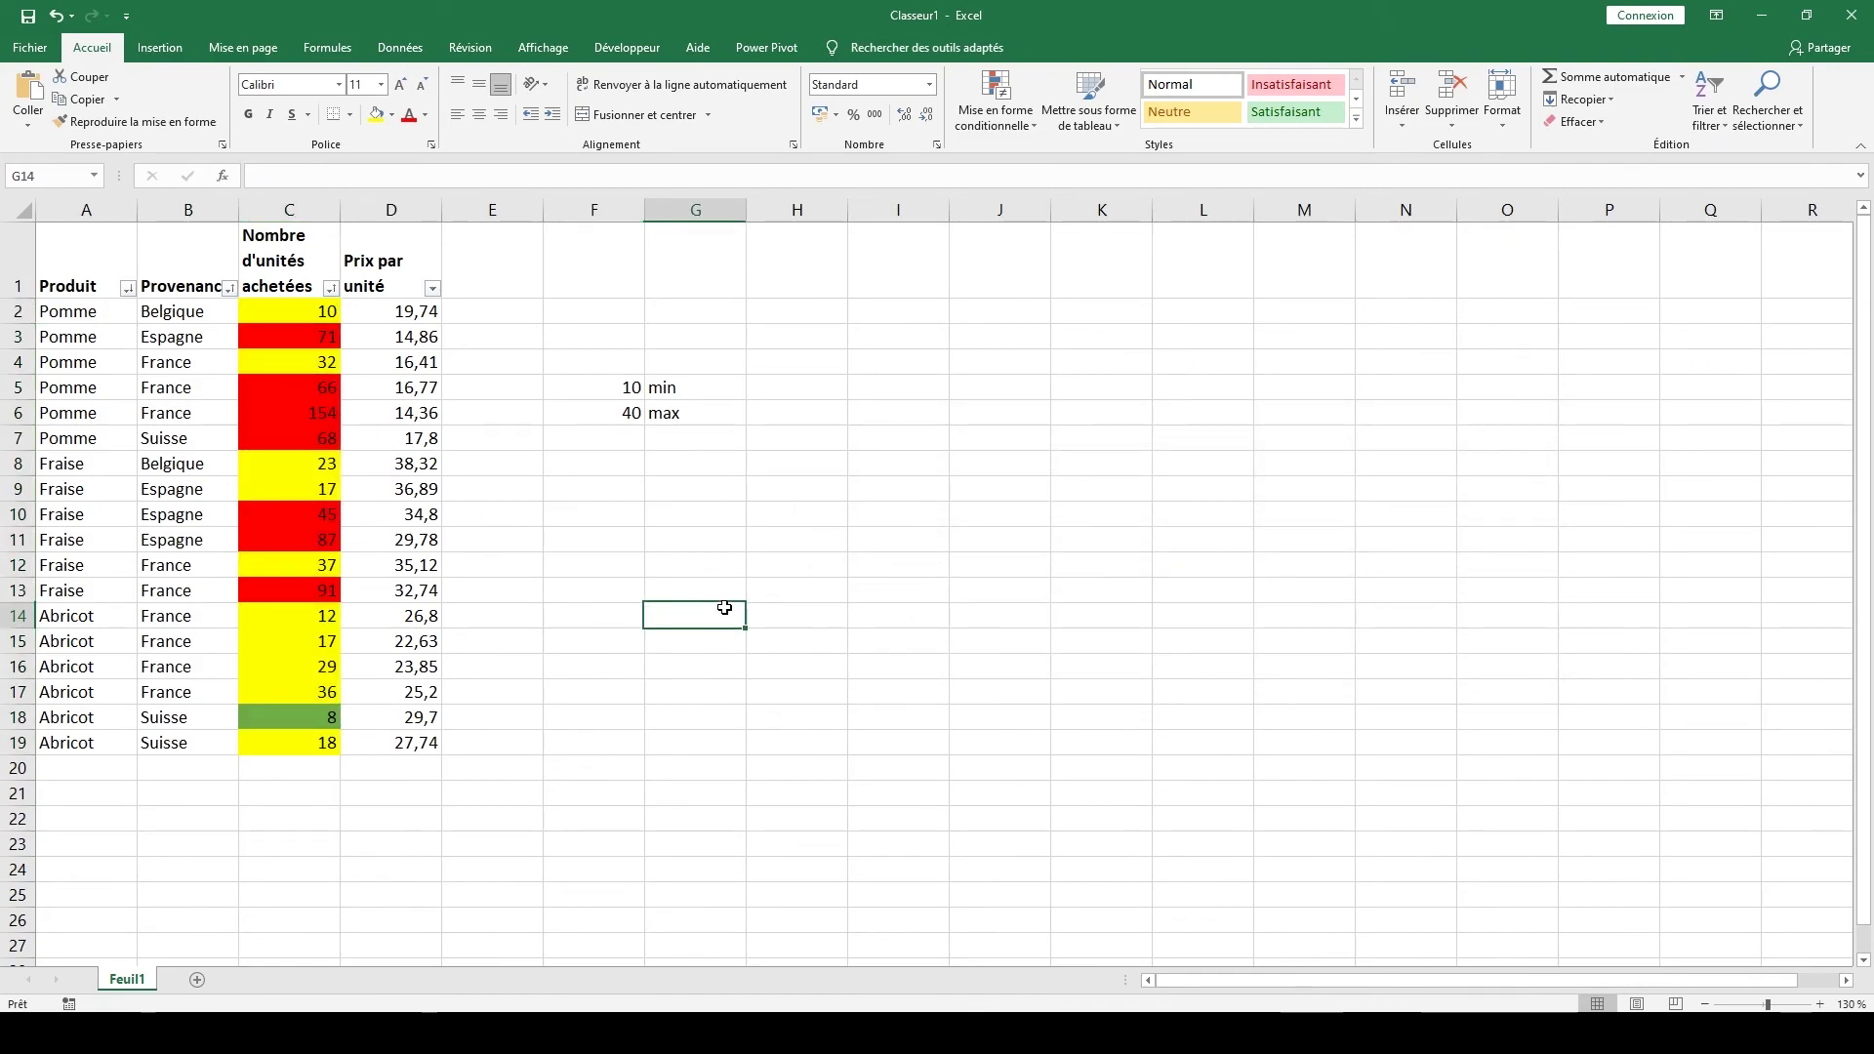
Change the min limit in cell F5 to 30 to test the colour rules.
click(613, 387)
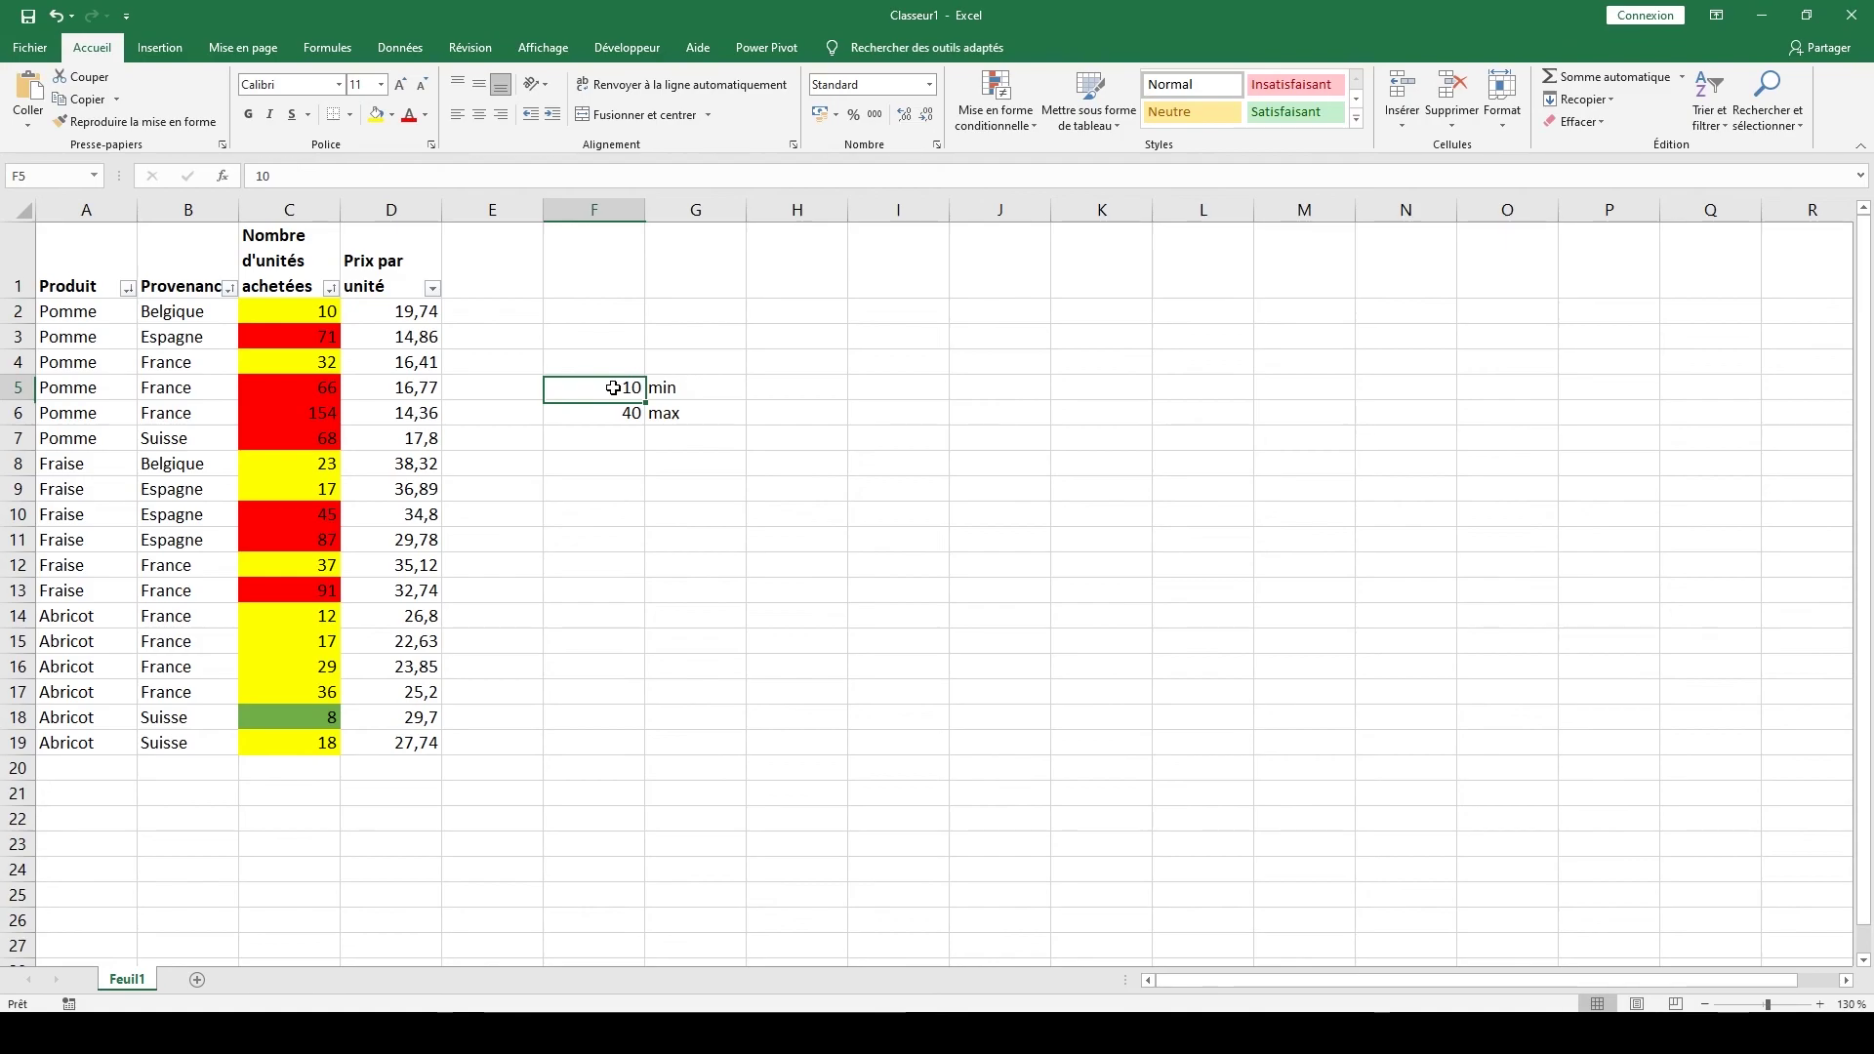
click(621, 414)
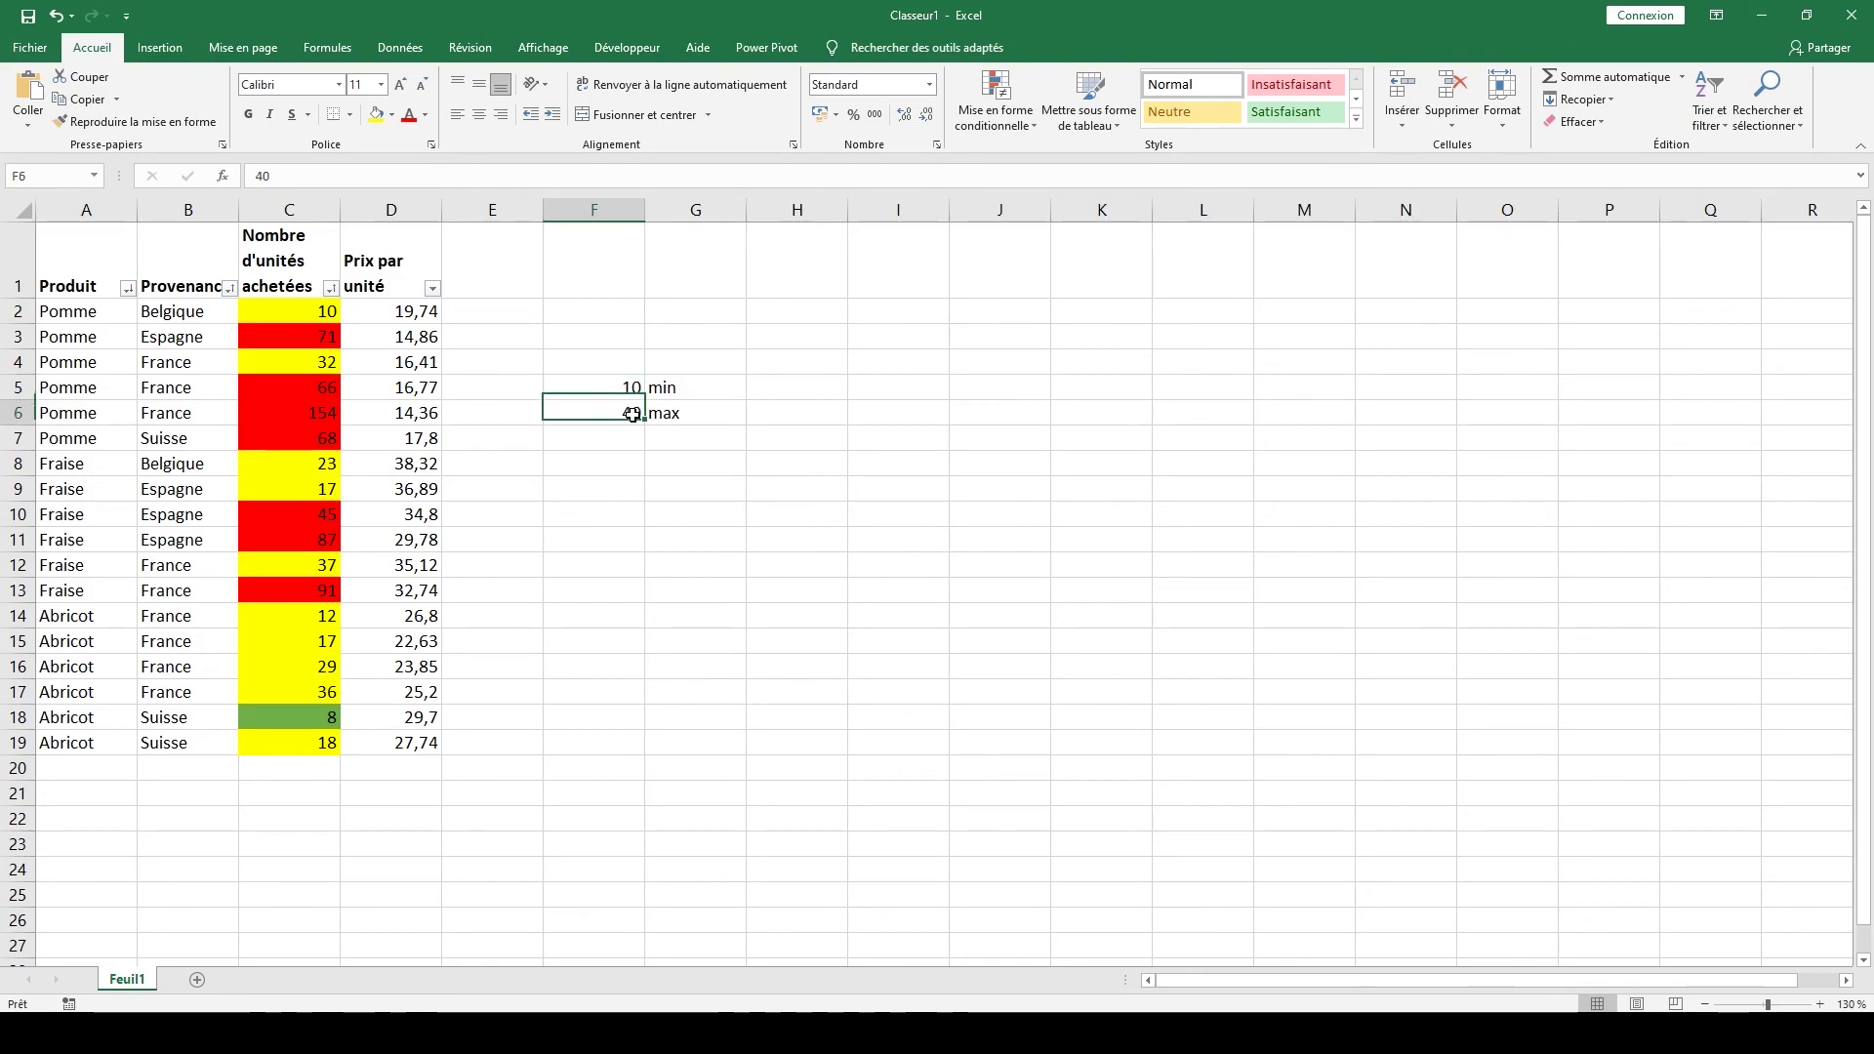
click(633, 388)
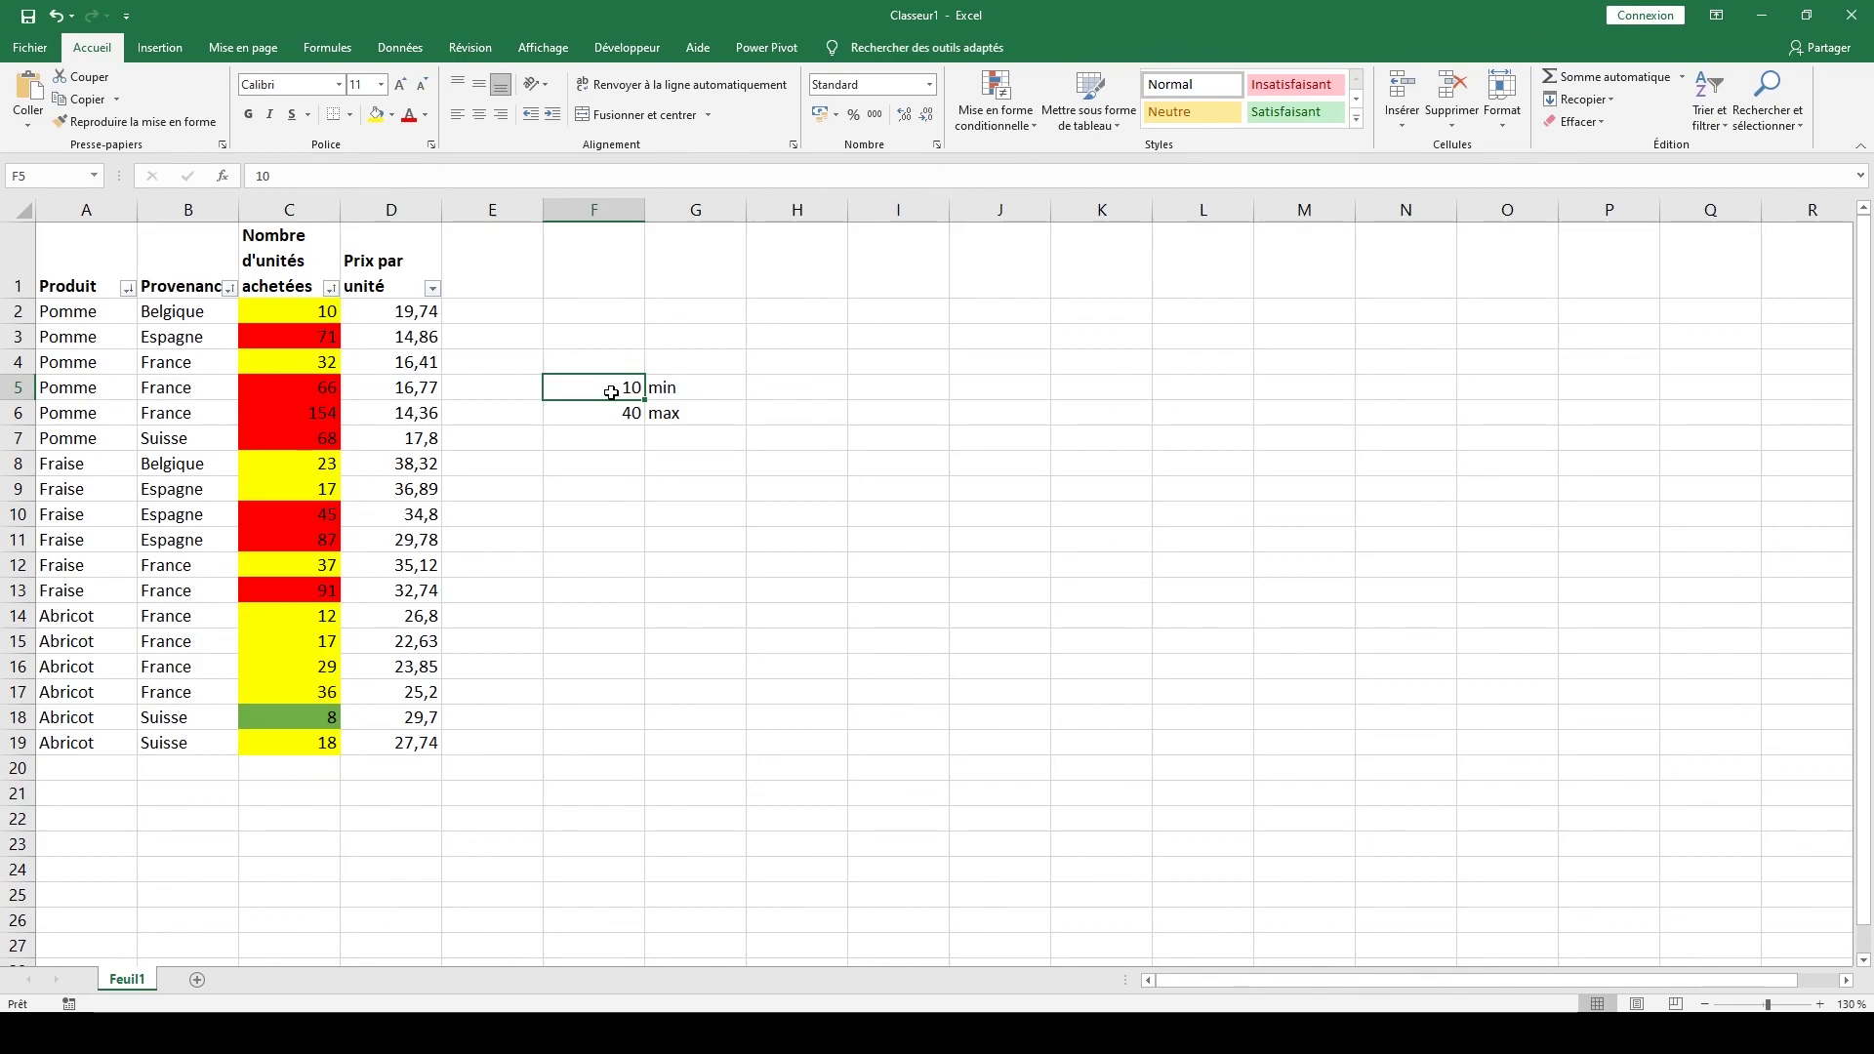
text(30)
click(625, 518)
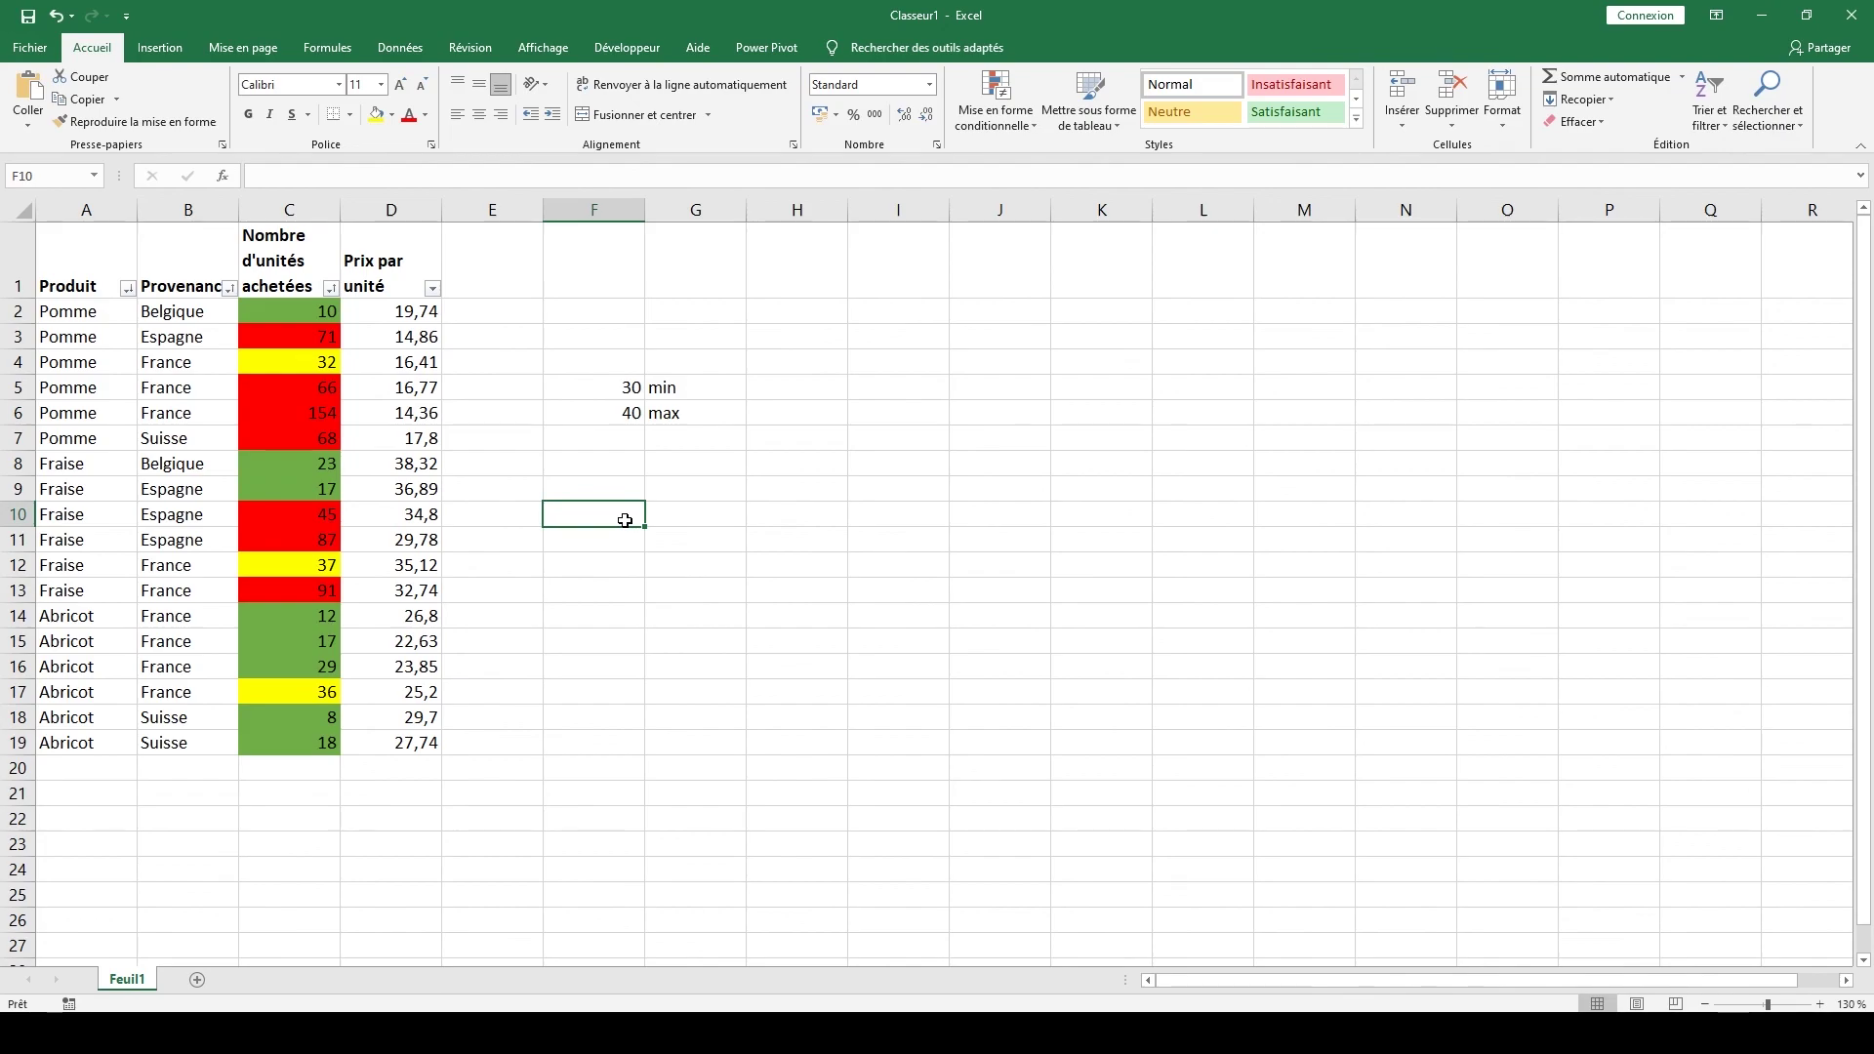